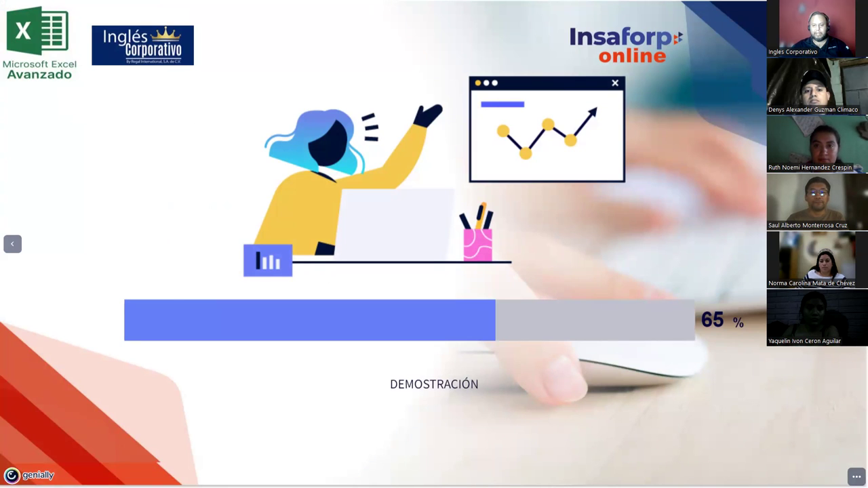
- Switch to Excel and create a new blank workbook
{"action": "key", "text": "alt+Tab"}
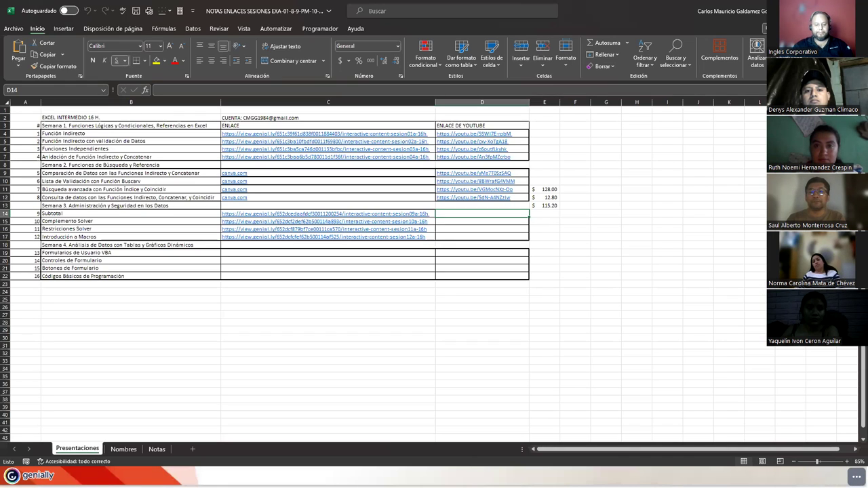
{"action": "key", "text": "ctrl+n"}
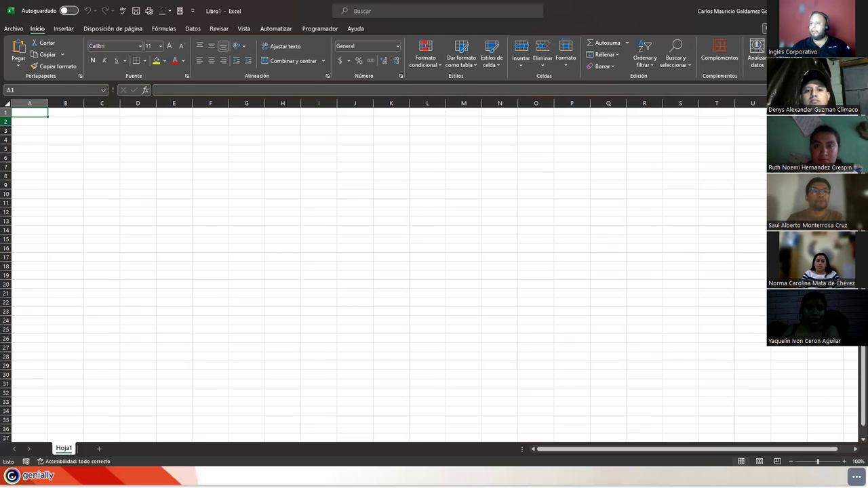
- Save the workbook as Semana 3 in the Ejercicios folder of the EXA-01-8-9-PM course, under the desktop's 2023 folder
{"action": "left_click", "coordinate": [14, 29]}
{"action": "left_click", "coordinate": [40, 174]}
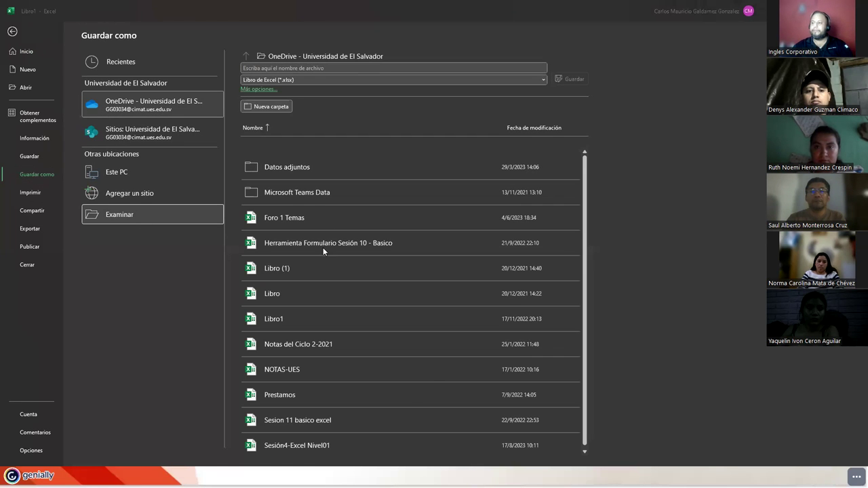
{"action": "left_click", "coordinate": [41, 104]}
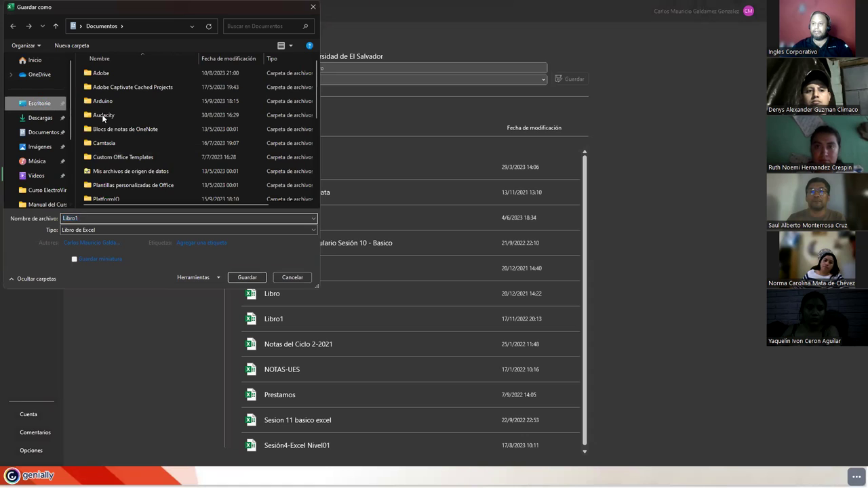
{"action": "double_click", "coordinate": [111, 119]}
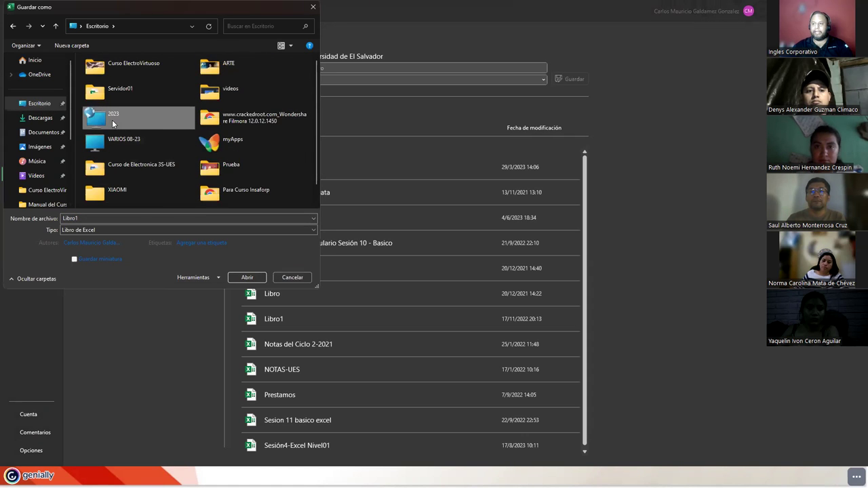
{"action": "double_click", "coordinate": [109, 155]}
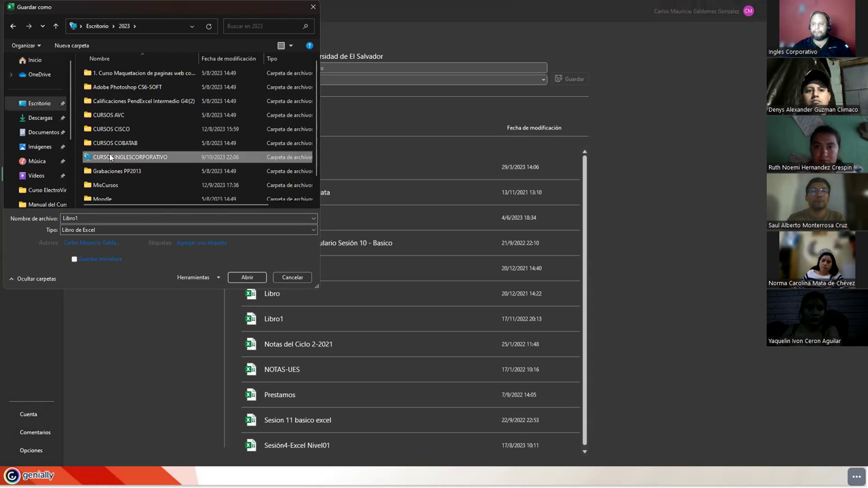
{"action": "double_click", "coordinate": [117, 86]}
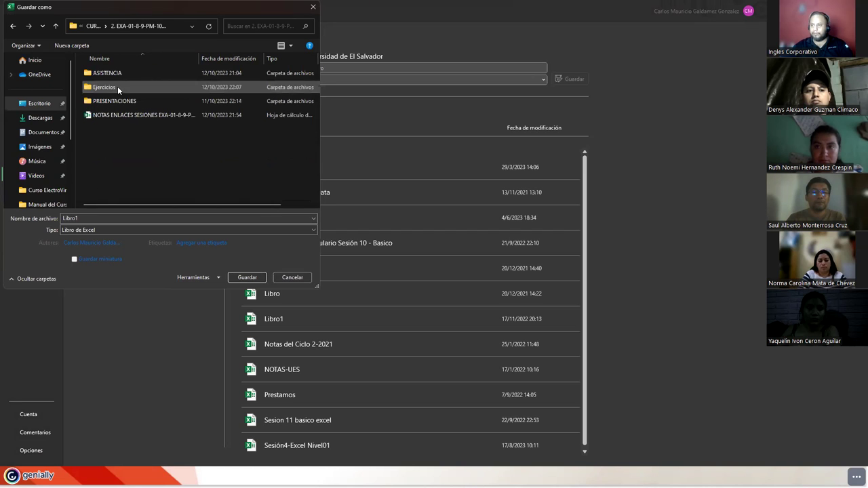
{"action": "double_click", "coordinate": [103, 88]}
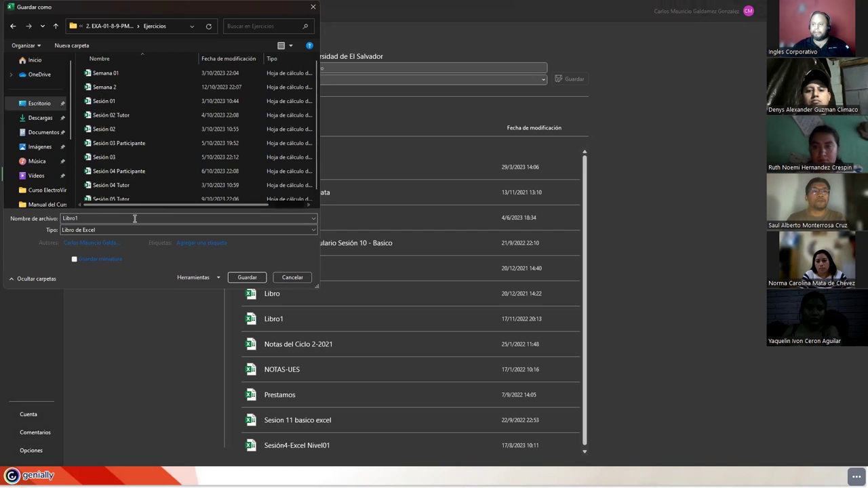
{"action": "left_click", "coordinate": [109, 87]}
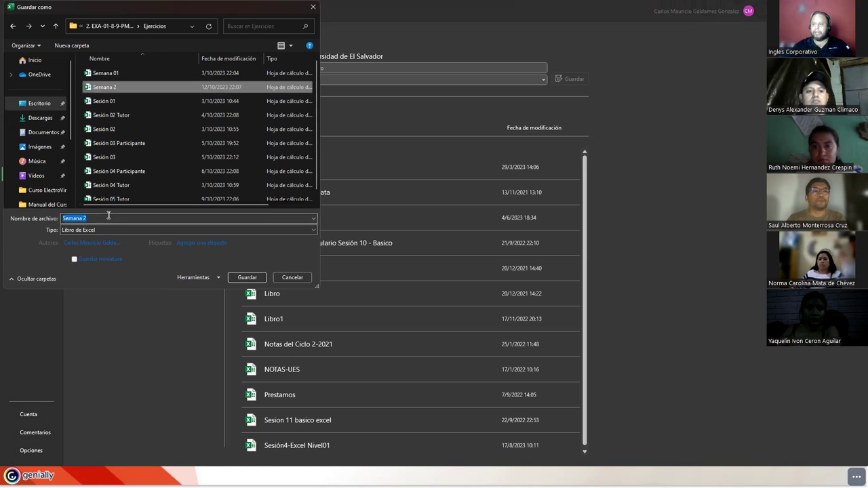
{"action": "left_click", "coordinate": [110, 218]}
{"action": "key", "text": "BackSpace"}
{"action": "type", "text": "3"}
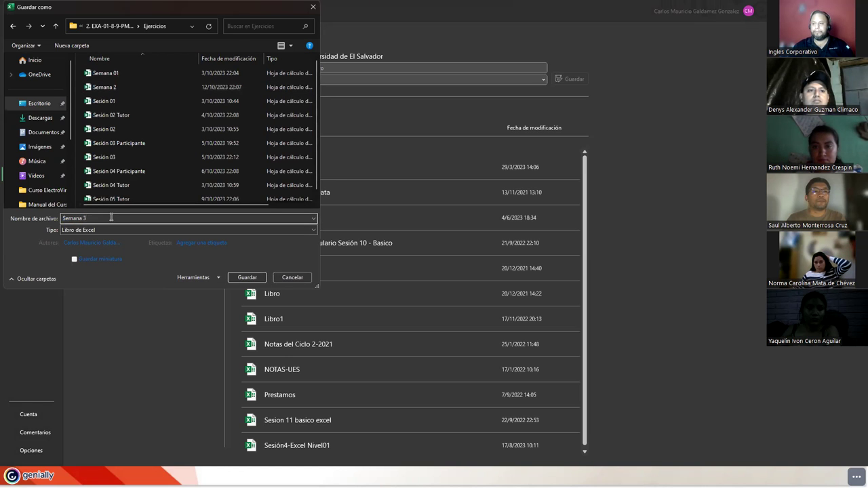
{"action": "key", "text": "Return"}
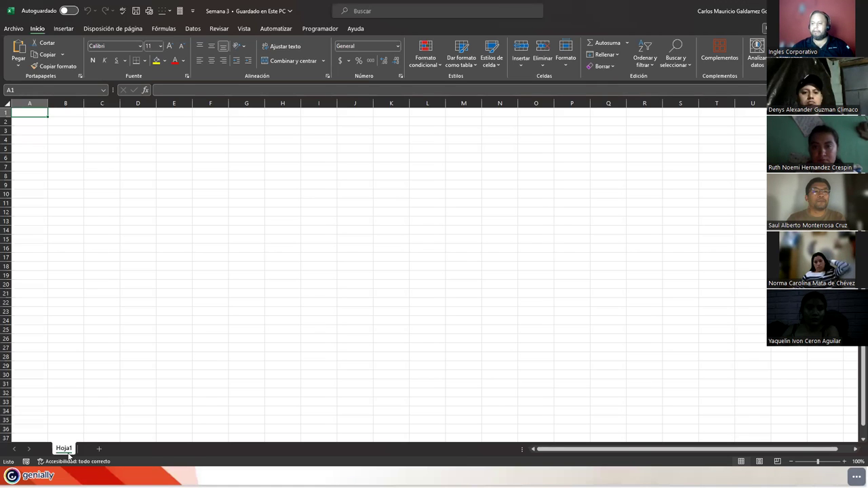
- Rename the sheet Hoja1 as Ejercicio 09
{"action": "double_click", "coordinate": [67, 450]}
{"action": "type", "text": "Eje"}
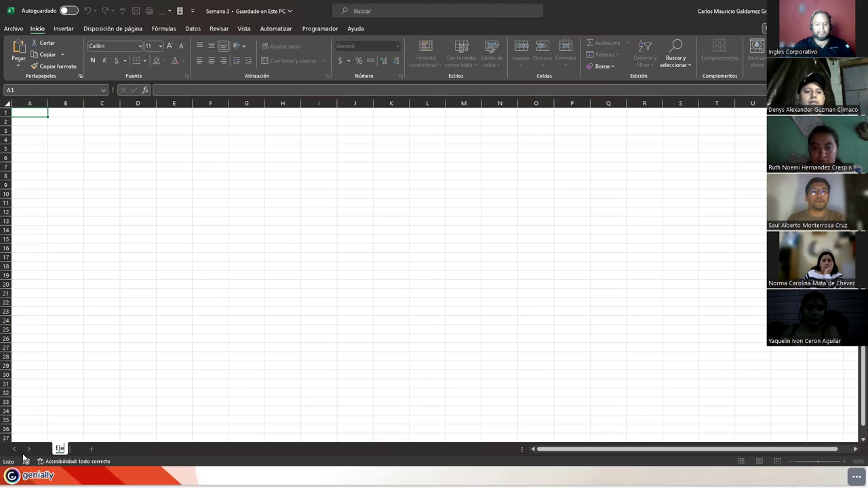
{"action": "type", "text": "rcicio 09"}
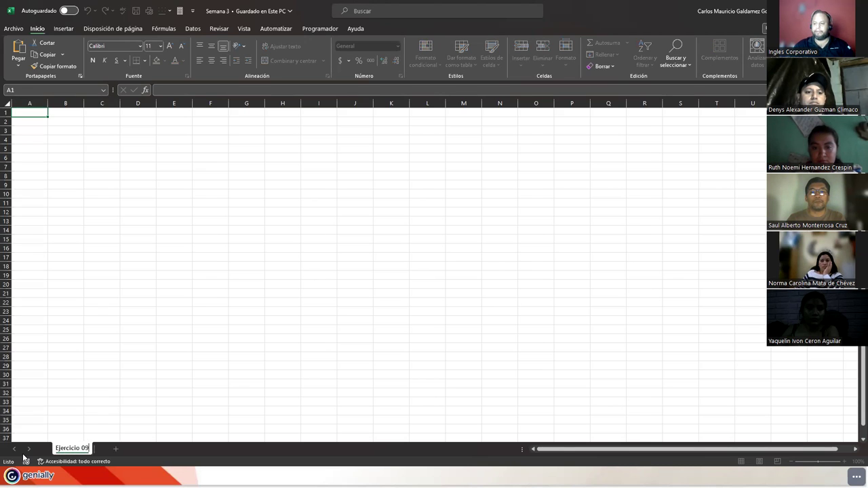
{"action": "key", "text": "Return"}
- Enter the formula =ALEATORIO.ENTRE(10;99) in cell B2 to generate a random two-digit number
{"action": "left_click", "coordinate": [247, 211]}
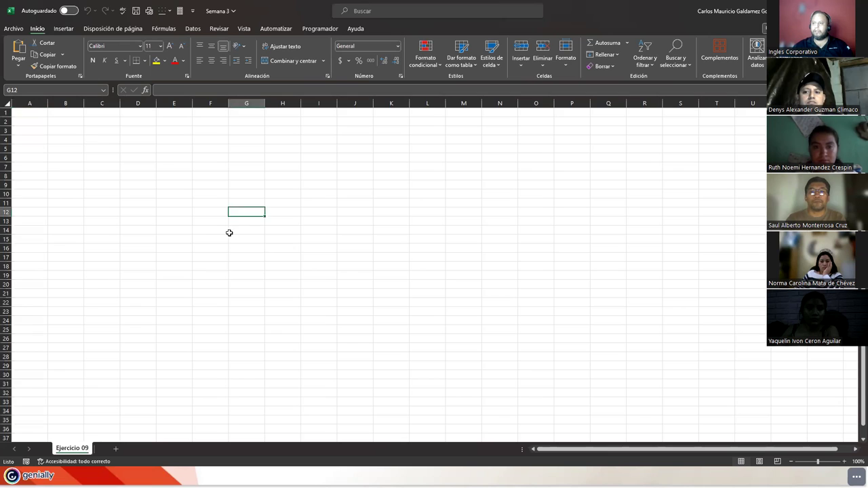
{"action": "scroll", "coordinate": [217, 259], "scroll_direction": "up", "scroll_amount": 3, "text": "ctrl"}
{"action": "scroll", "coordinate": [215, 259], "scroll_direction": "up", "scroll_amount": 1, "text": "ctrl"}
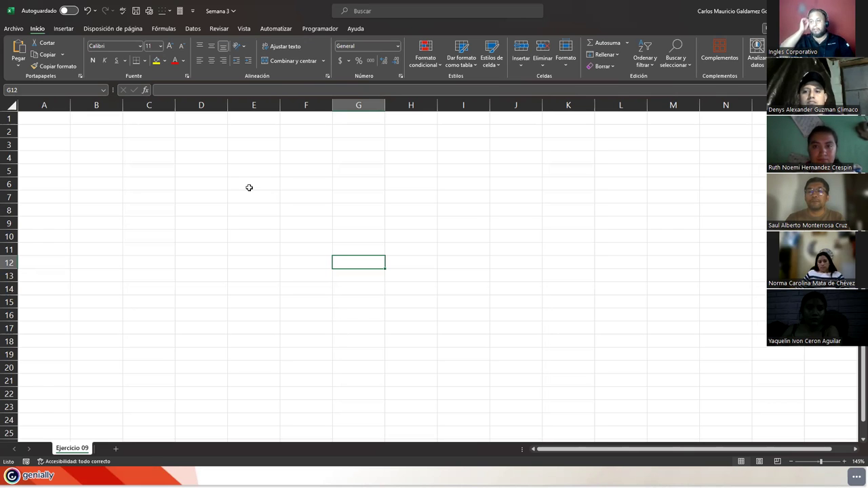
{"action": "left_click", "coordinate": [101, 133]}
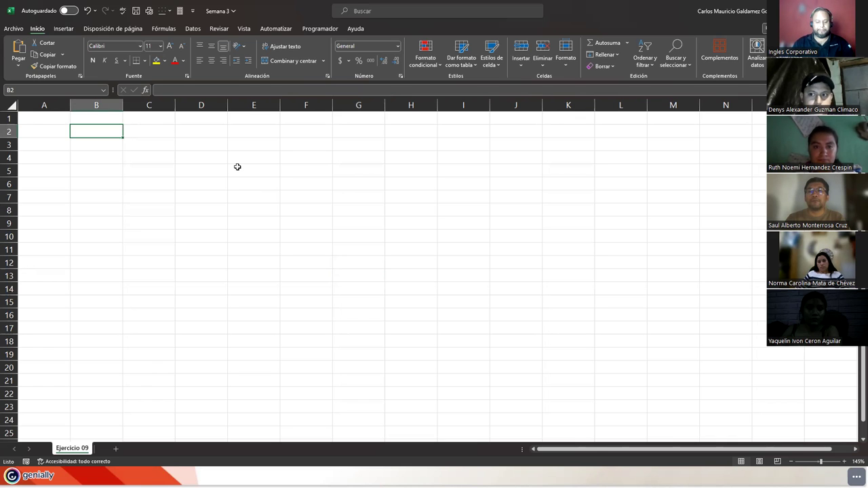
{"action": "type", "text": "=in"}
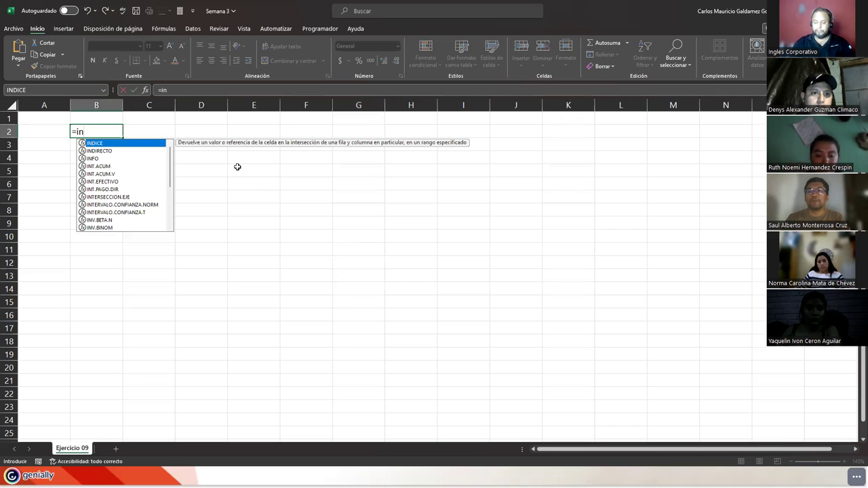
{"action": "key", "text": "BackSpace"}
{"action": "key", "text": "BackSpace"}
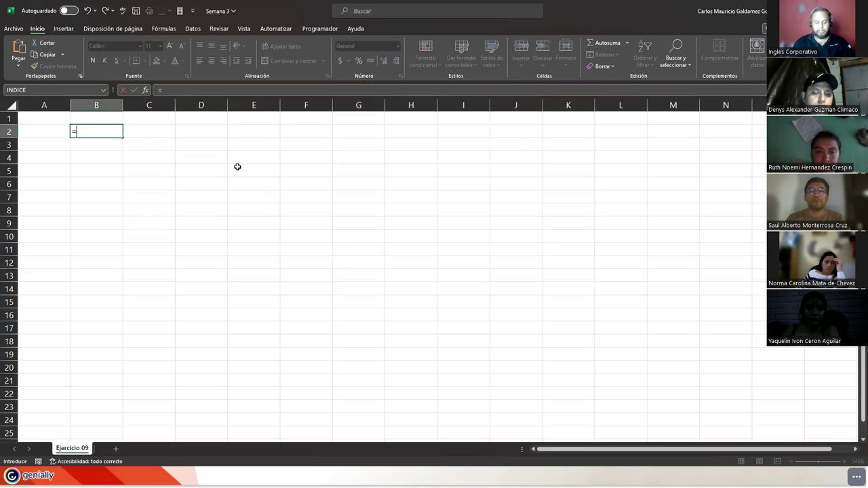
{"action": "type", "text": "ale"}
{"action": "key", "text": "Down"}
{"action": "key", "text": "Tab"}
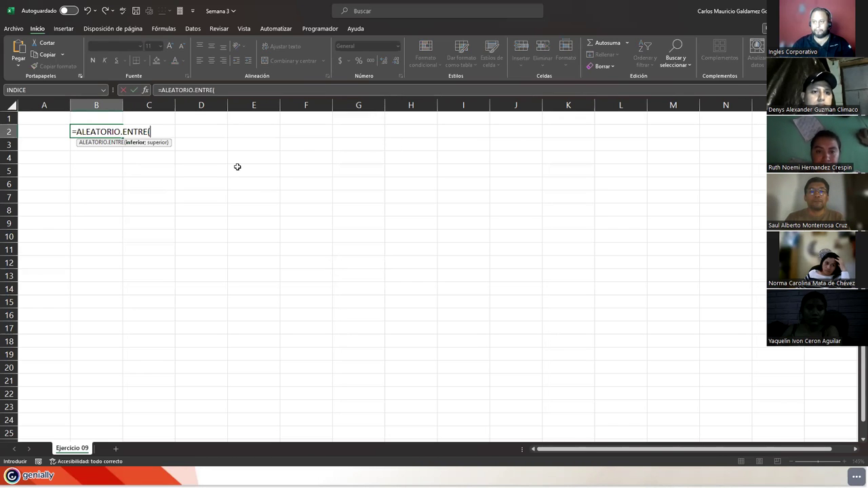
{"action": "type", "text": "10;99)"}
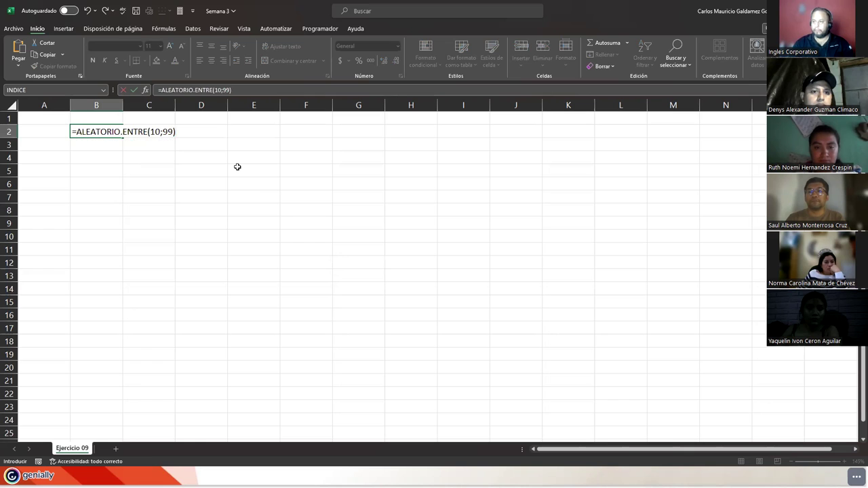
{"action": "key", "text": "Return"}
- Fill the random-number formula from B2 down to B15 and paste the range over itself as values only
{"action": "left_click", "coordinate": [109, 134]}
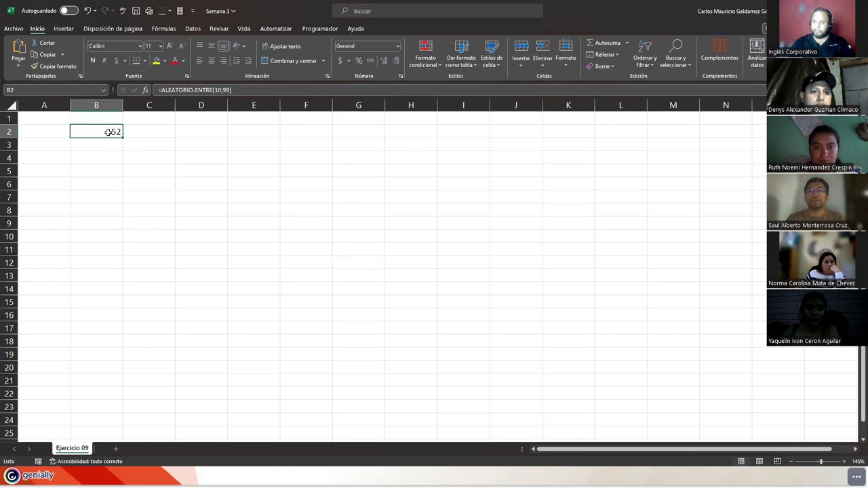
{"action": "left_click_drag", "start_coordinate": [122, 138], "coordinate": [120, 310]}
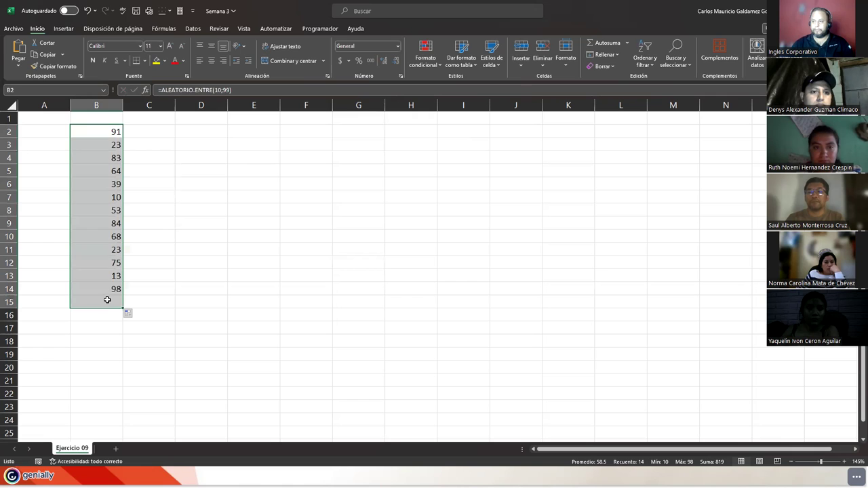
{"action": "right_click", "coordinate": [88, 136]}
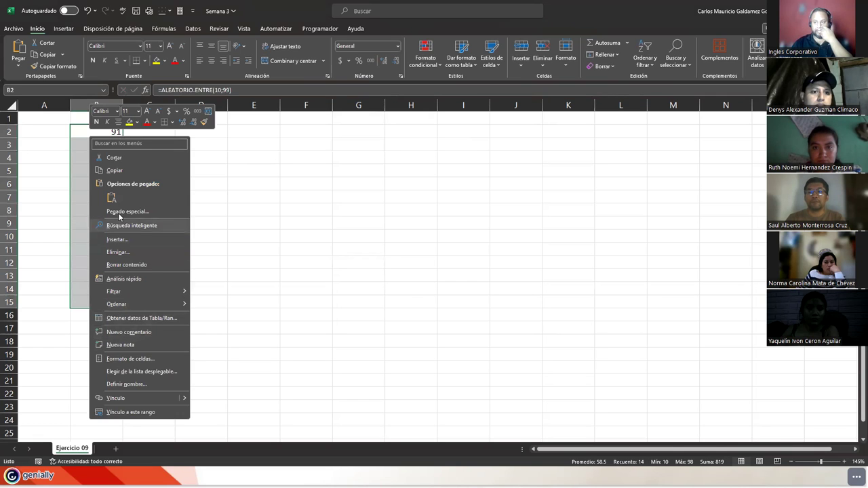
{"action": "left_click", "coordinate": [115, 170]}
{"action": "right_click", "coordinate": [93, 131]}
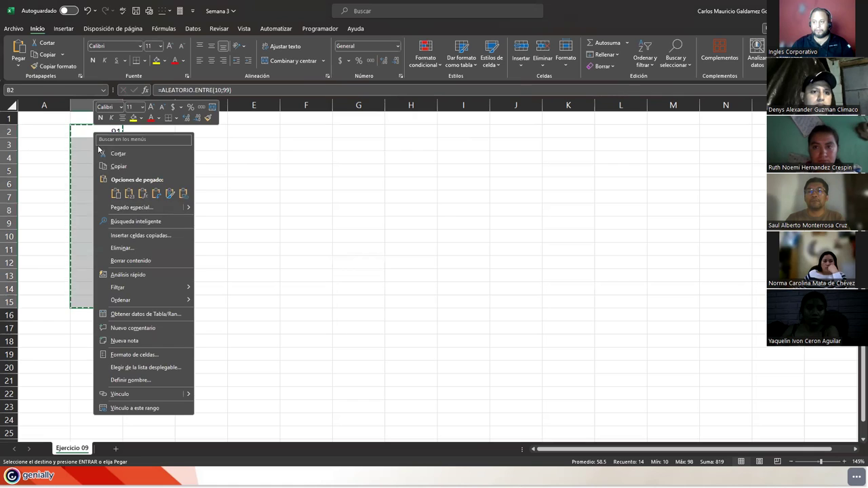
{"action": "left_click", "coordinate": [128, 196]}
{"action": "left_click", "coordinate": [98, 207]}
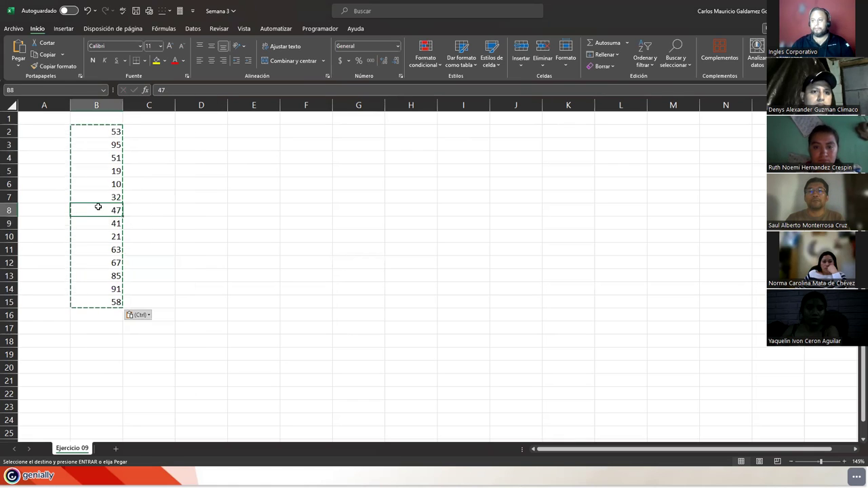
{"action": "key", "text": "Escape"}
- Center the numbers in B2:B15 horizontally
{"action": "left_click_drag", "start_coordinate": [85, 133], "coordinate": [97, 302]}
{"action": "left_click", "coordinate": [211, 61]}
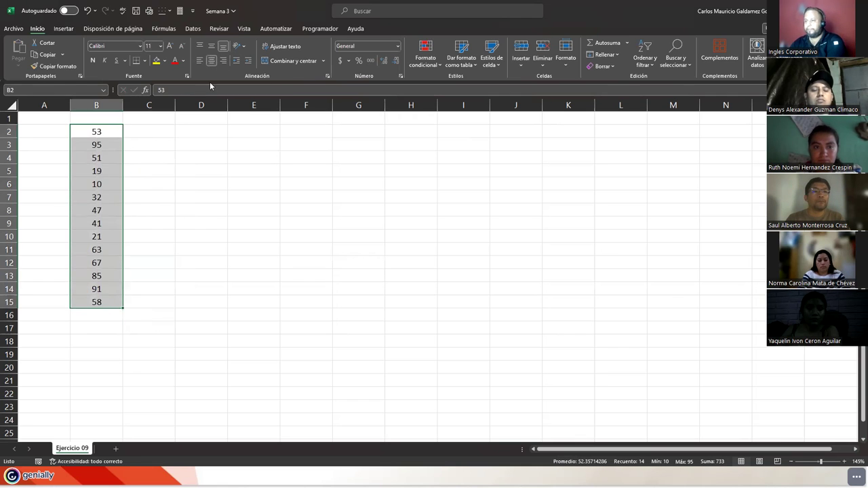
{"action": "left_click", "coordinate": [153, 284]}
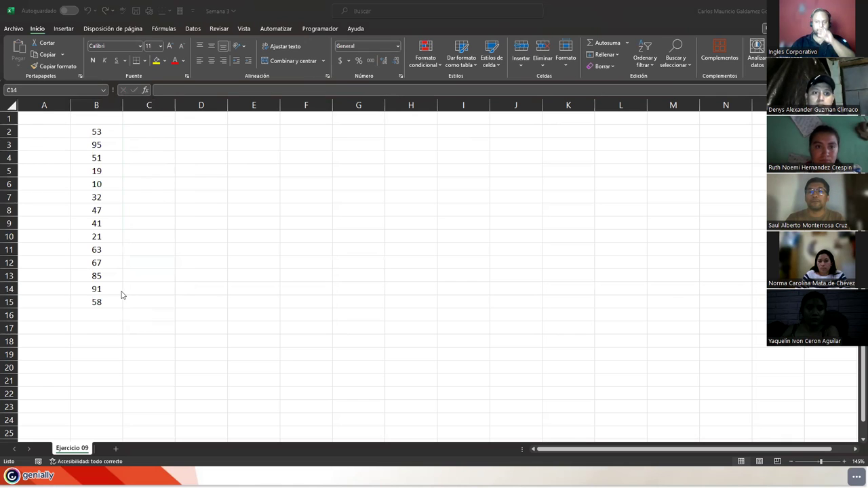
- Enter the heading Datos A in cell B1 above the numbers
{"action": "left_click", "coordinate": [107, 120]}
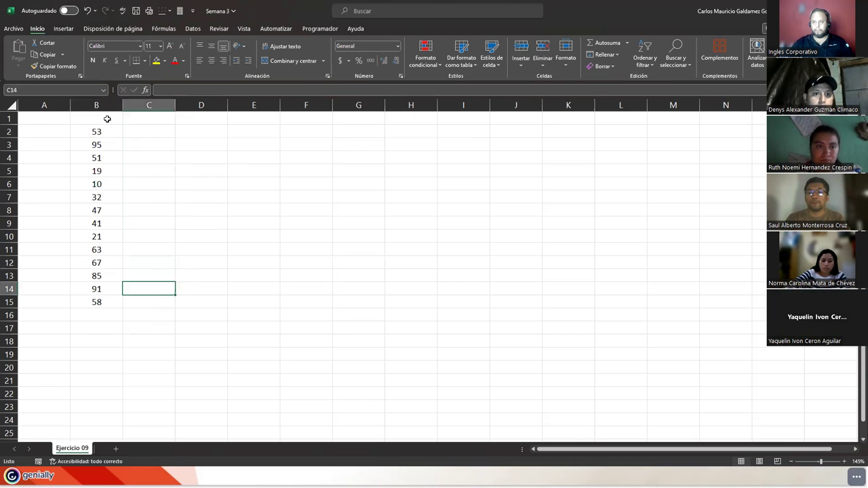
{"action": "type", "text": "Ca"}
{"action": "key", "text": "BackSpace"}
{"action": "key", "text": "BackSpace"}
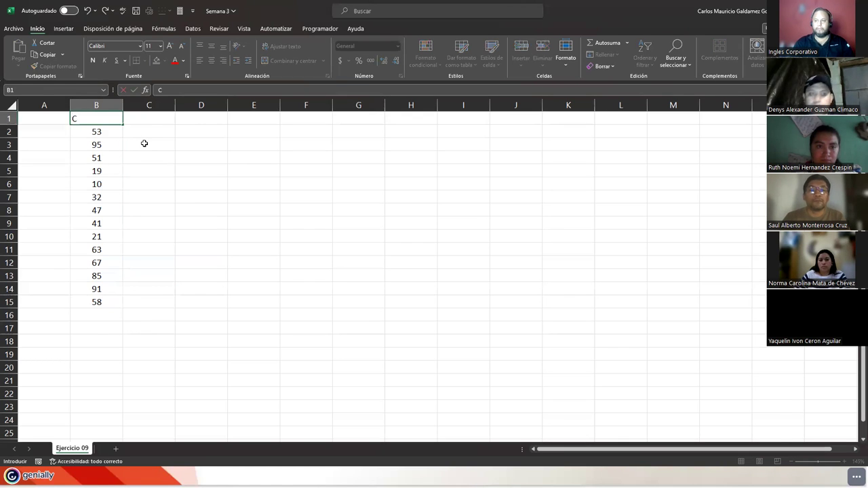
{"action": "type", "text": "Da"}
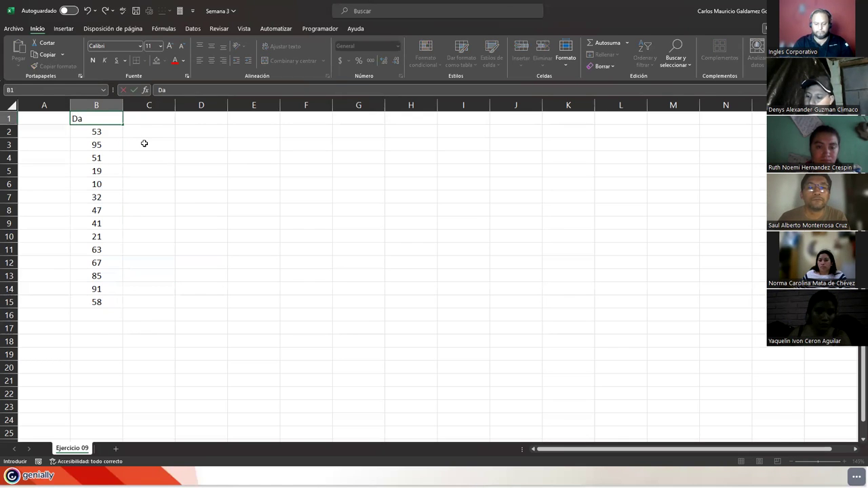
{"action": "type", "text": "tos A"}
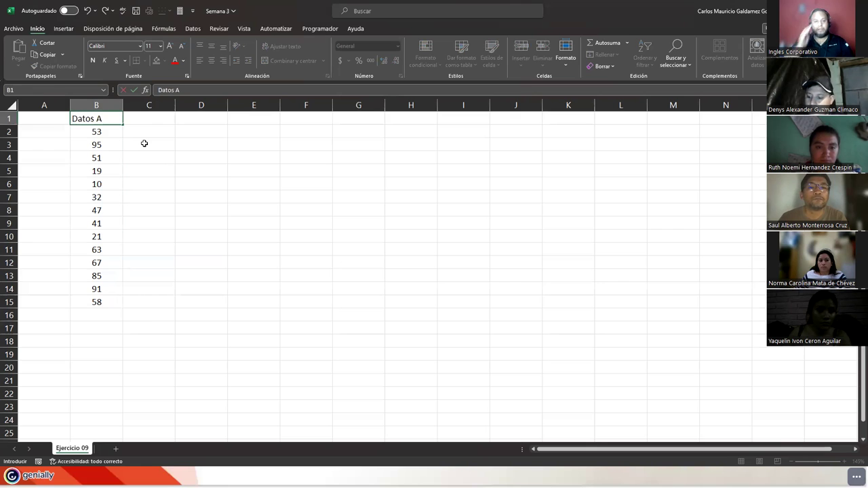
{"action": "key", "text": "Return"}
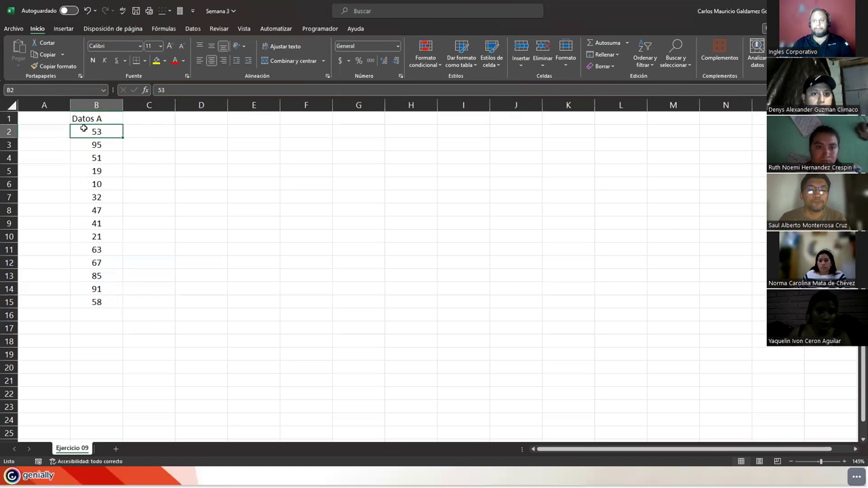
{"action": "left_click_drag", "start_coordinate": [80, 130], "coordinate": [88, 303]}
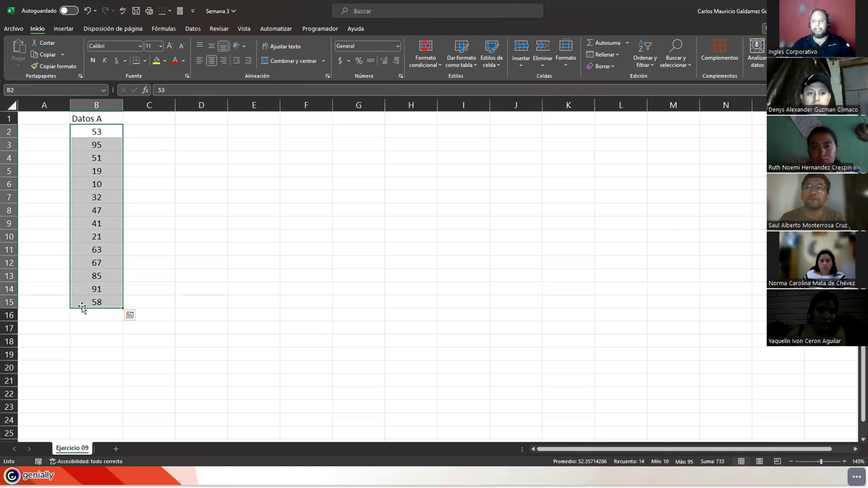
{"action": "left_click_drag", "start_coordinate": [84, 133], "coordinate": [91, 302]}
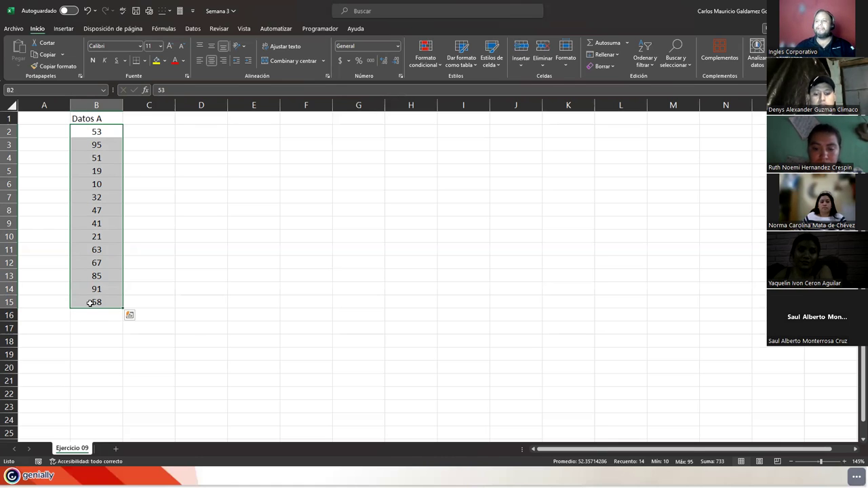
{"action": "left_click", "coordinate": [90, 303]}
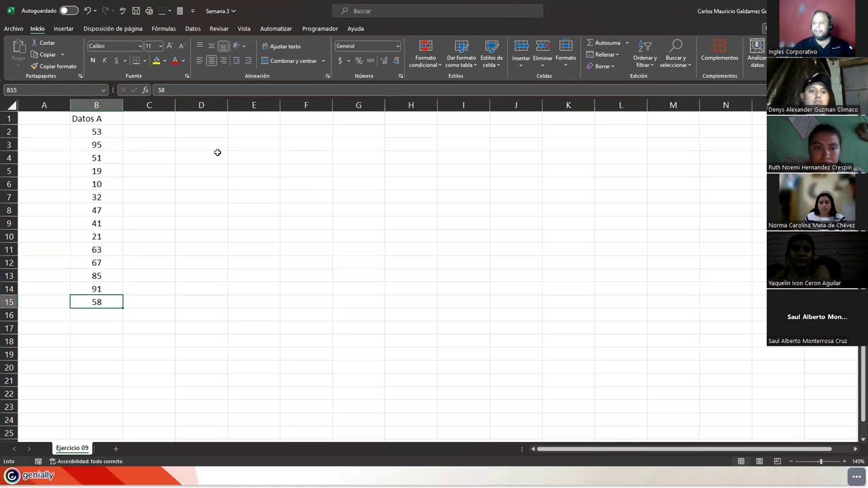
- Enter the heading Resultados: in cell D3
{"action": "left_click", "coordinate": [184, 145]}
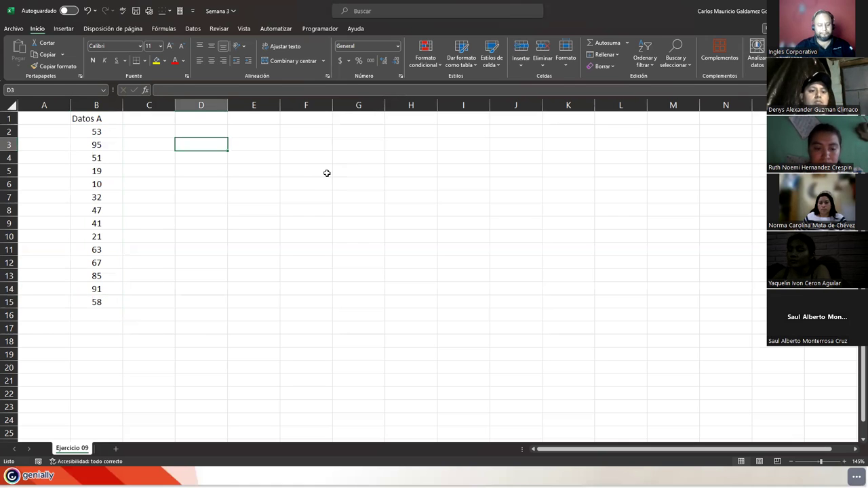
{"action": "type", "text": "Resu"}
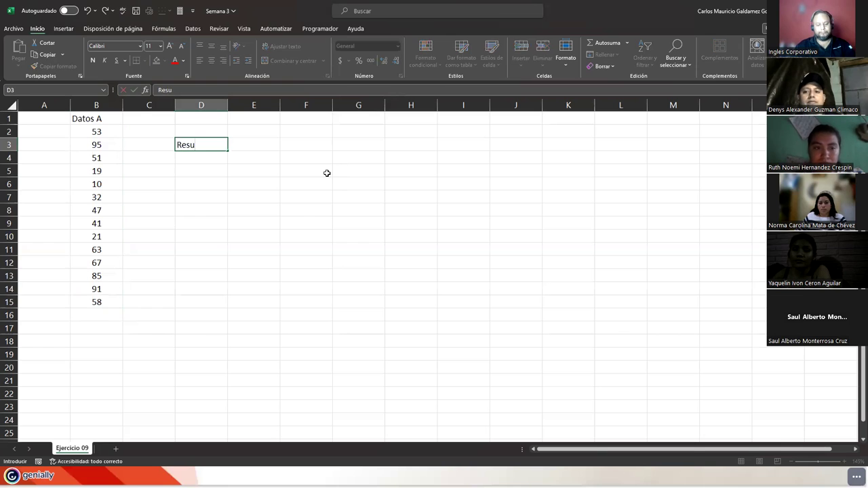
{"action": "type", "text": "ltados:"}
{"action": "key", "text": "Return"}
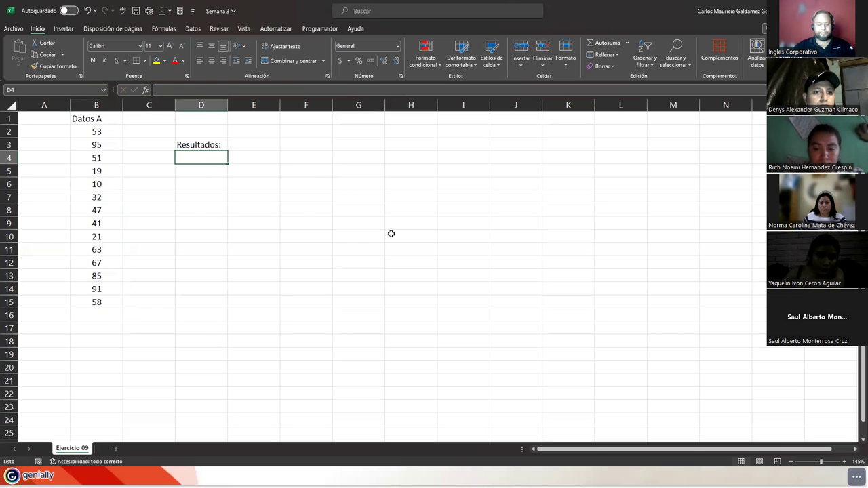
- Apply all borders to the result cells E4, E6, E8, E10 and E12
{"action": "left_click", "coordinate": [250, 157]}
{"action": "left_click", "coordinate": [256, 185], "text": "ctrl"}
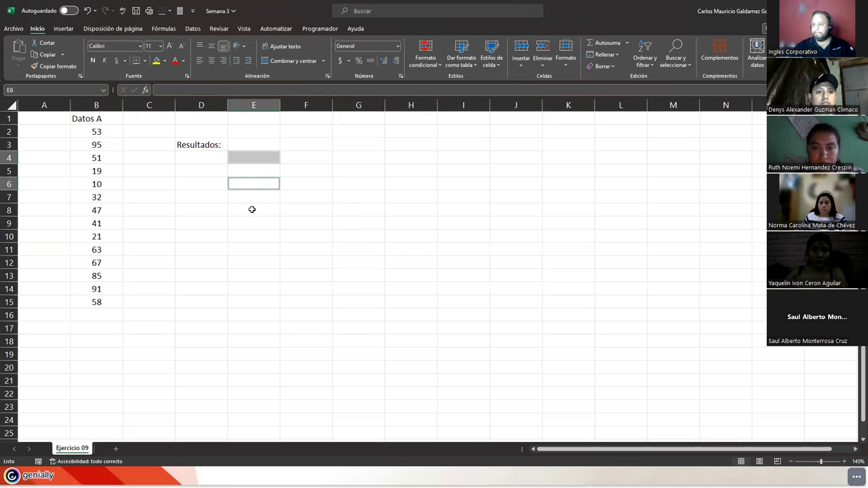
{"action": "left_click", "coordinate": [254, 210], "text": "ctrl"}
{"action": "left_click", "coordinate": [254, 235], "text": "ctrl"}
{"action": "left_click", "coordinate": [252, 262], "text": "ctrl"}
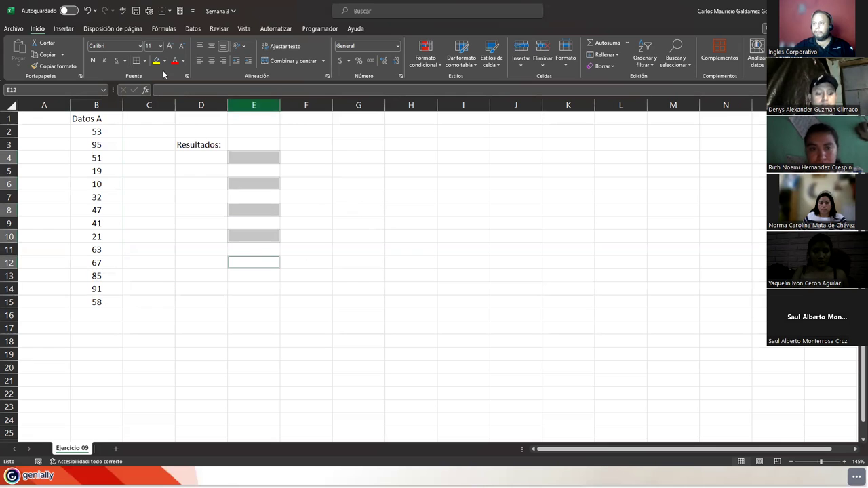
{"action": "left_click", "coordinate": [145, 60]}
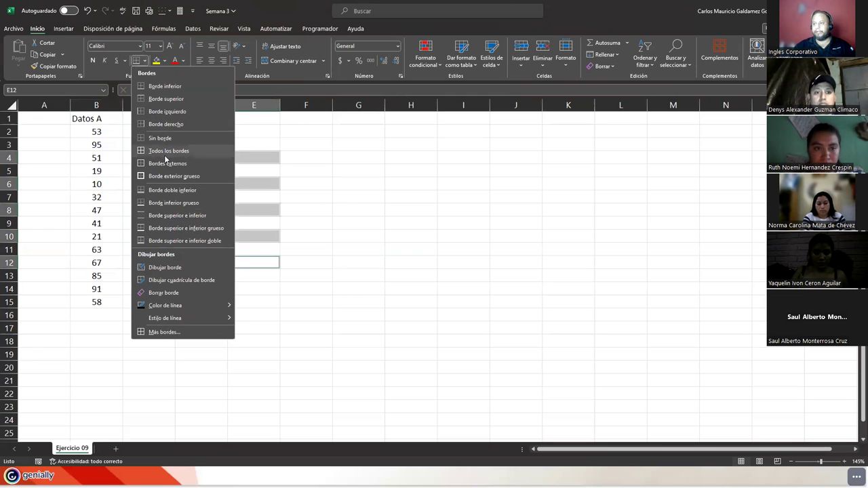
{"action": "left_click", "coordinate": [168, 151]}
- Give the label cells D4, D6, D8, D10 and D12 borders and a light gray fill
{"action": "left_click", "coordinate": [197, 159]}
{"action": "left_click", "coordinate": [204, 195], "text": "ctrl"}
{"action": "left_click", "coordinate": [200, 184], "text": "ctrl"}
{"action": "left_click", "coordinate": [192, 157]}
{"action": "left_click", "coordinate": [197, 183], "text": "ctrl"}
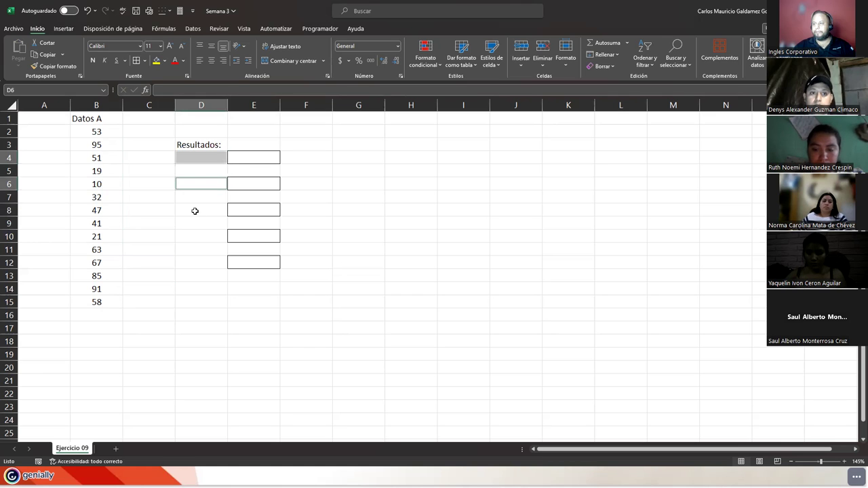
{"action": "left_click", "coordinate": [194, 210], "text": "ctrl"}
{"action": "left_click", "coordinate": [190, 236], "text": "ctrl"}
{"action": "left_click", "coordinate": [213, 259], "text": "ctrl"}
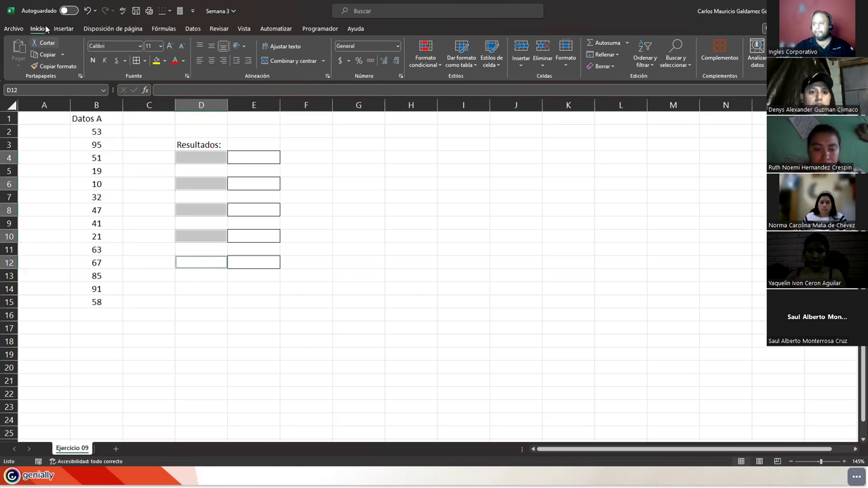
{"action": "left_click", "coordinate": [136, 61]}
{"action": "left_click", "coordinate": [164, 61]}
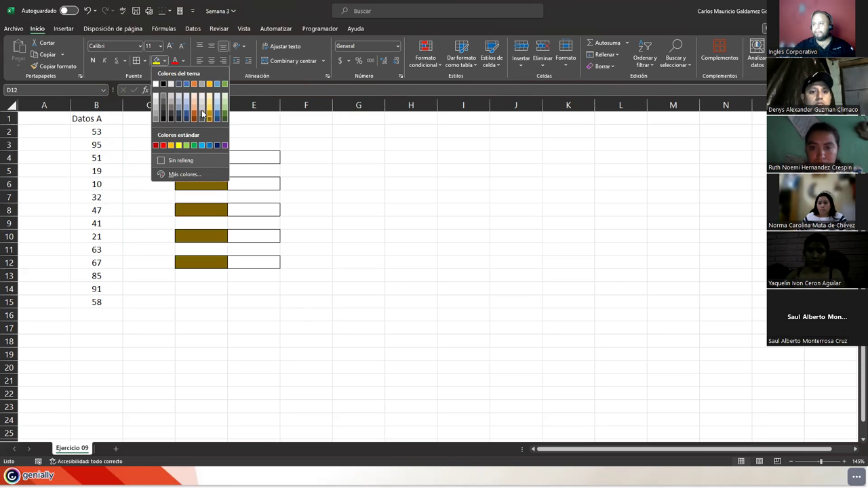
{"action": "left_click", "coordinate": [155, 96]}
{"action": "left_click", "coordinate": [200, 196]}
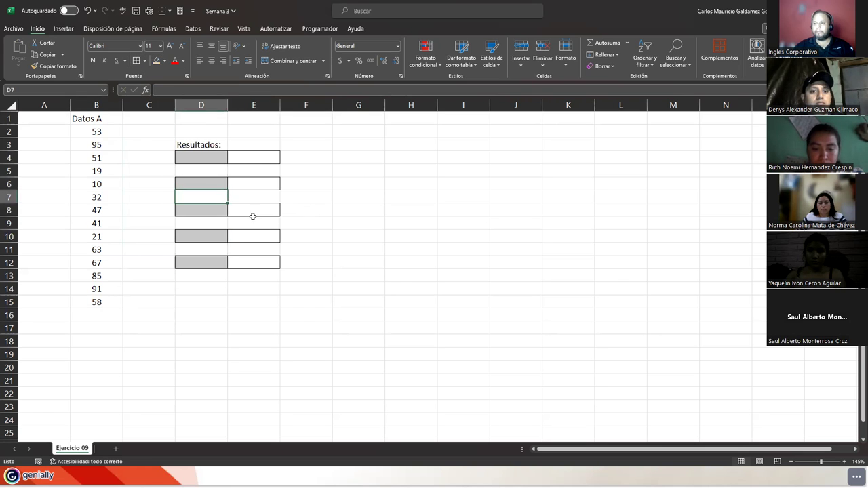
- Merge and center the Resultados: heading across D3:E3 and make it bold
{"action": "left_click", "coordinate": [254, 143]}
{"action": "left_click_drag", "start_coordinate": [210, 141], "coordinate": [246, 142]}
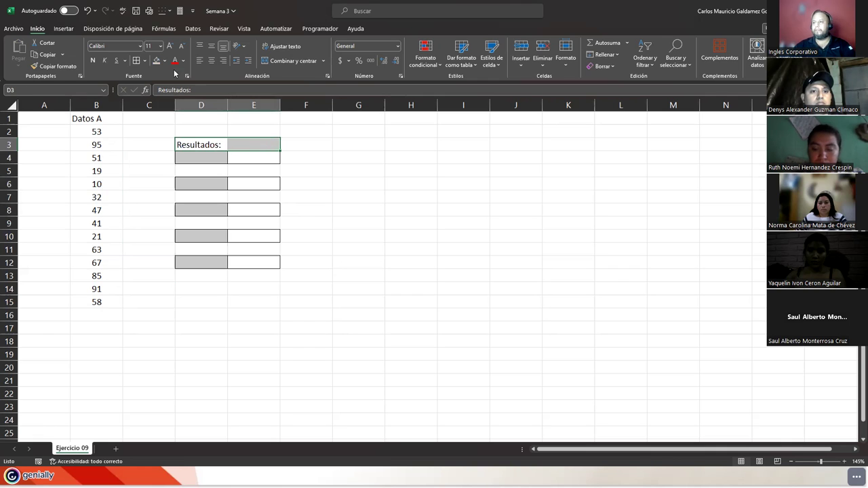
{"action": "left_click", "coordinate": [285, 61]}
{"action": "left_click", "coordinate": [93, 60]}
- Center the Datos A heading in B1 and make it bold
{"action": "left_click", "coordinate": [86, 117]}
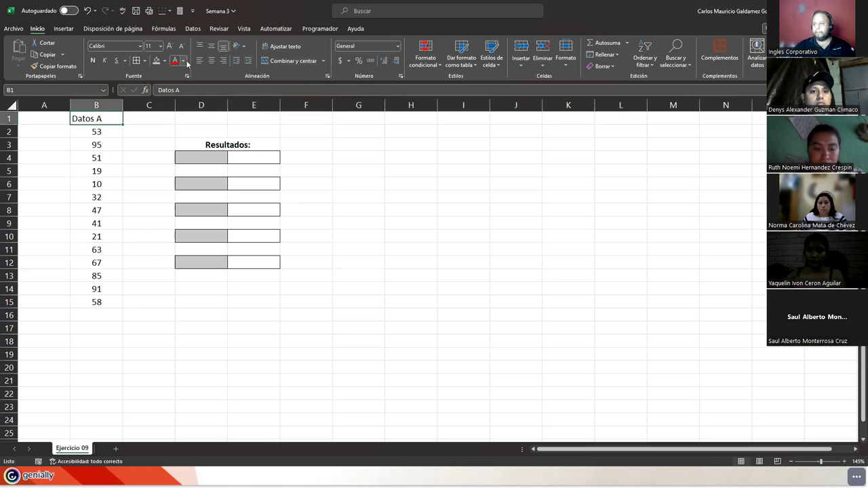
{"action": "left_click", "coordinate": [212, 60]}
{"action": "left_click", "coordinate": [92, 61]}
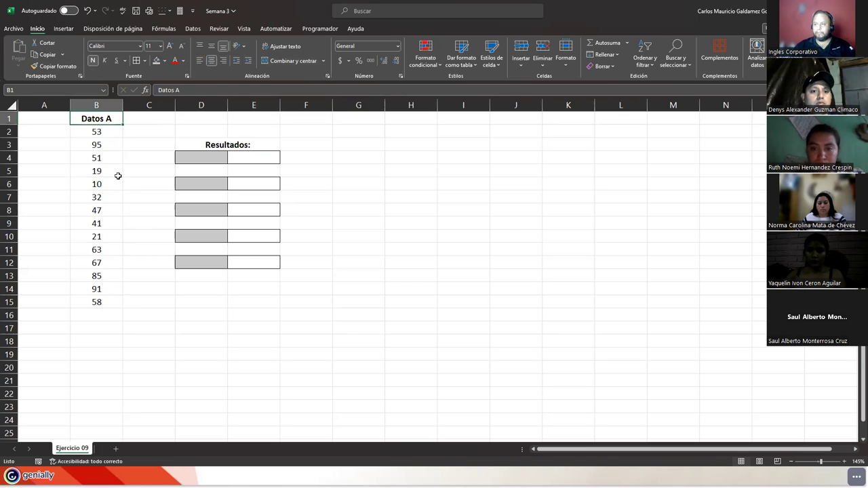
- Apply all borders to the data range B2:B15
{"action": "left_click", "coordinate": [116, 173]}
{"action": "left_click_drag", "start_coordinate": [96, 131], "coordinate": [101, 282]}
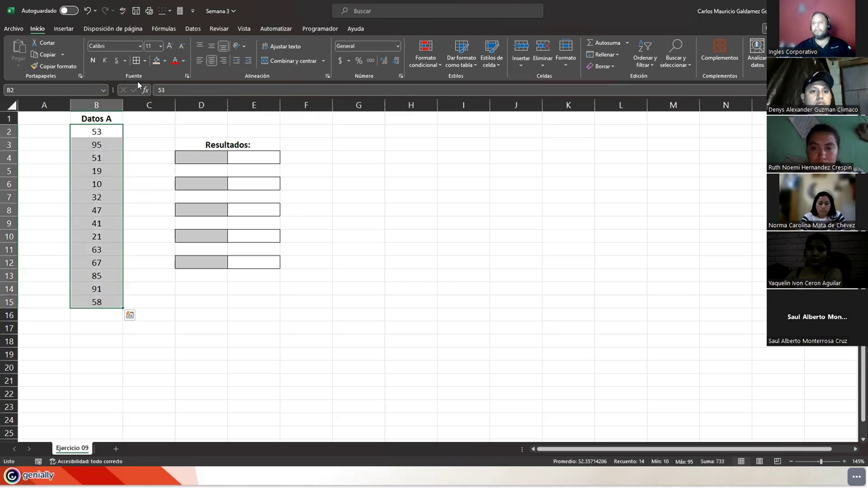
{"action": "left_click", "coordinate": [137, 60]}
{"action": "left_click", "coordinate": [171, 221]}
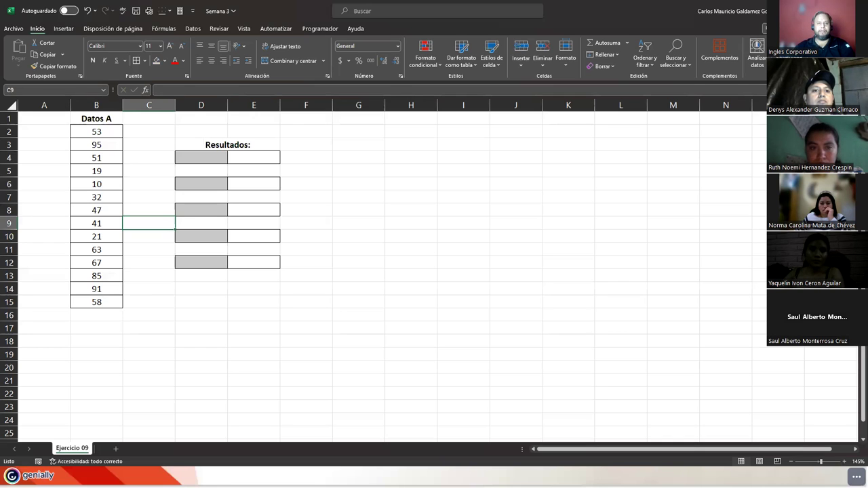
{"action": "key", "text": "alt+Tab"}
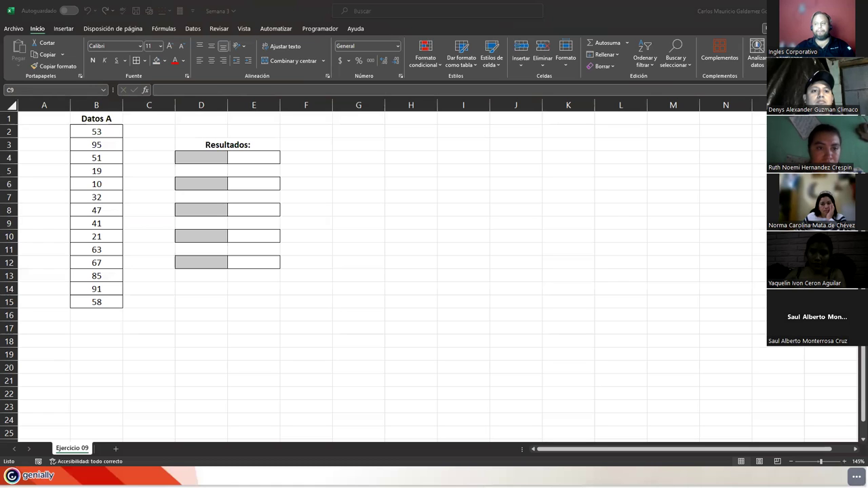
{"action": "left_click", "coordinate": [153, 221]}
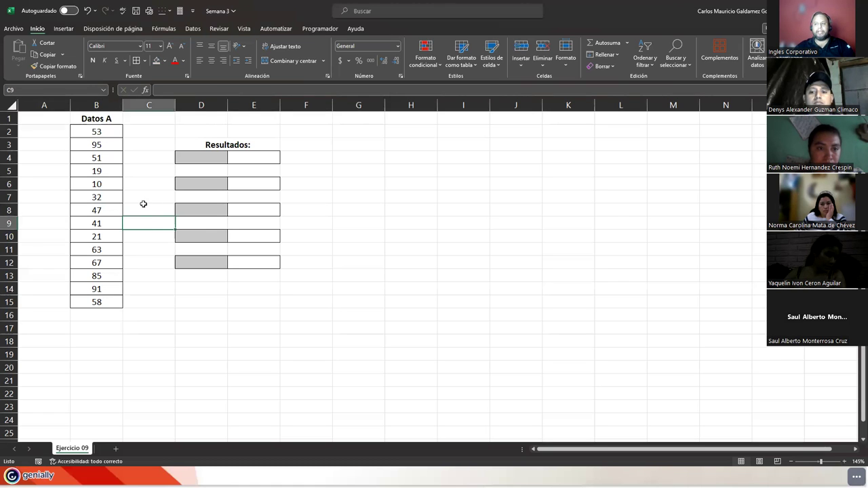
{"action": "left_click", "coordinate": [148, 210]}
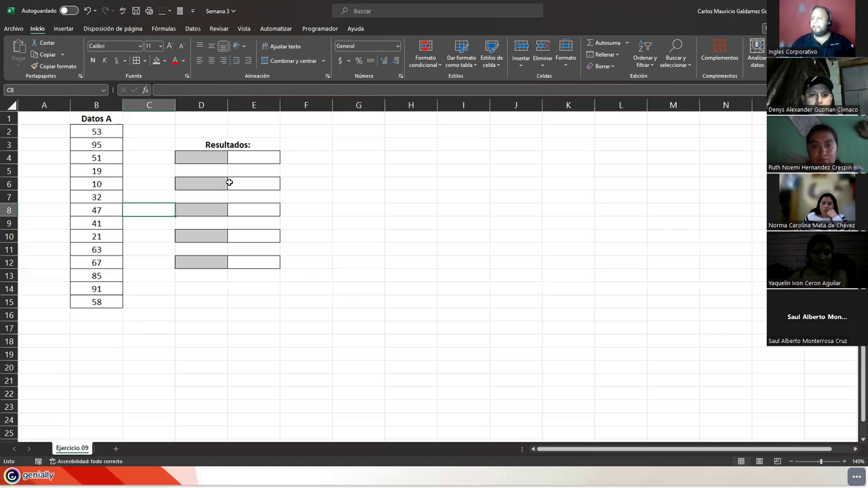
- Enter the labels Promedio, Valor Max and Valor Minimo in D4, D6 and D8, and autofit column D to the text
{"action": "left_click", "coordinate": [184, 166]}
{"action": "left_click", "coordinate": [184, 160]}
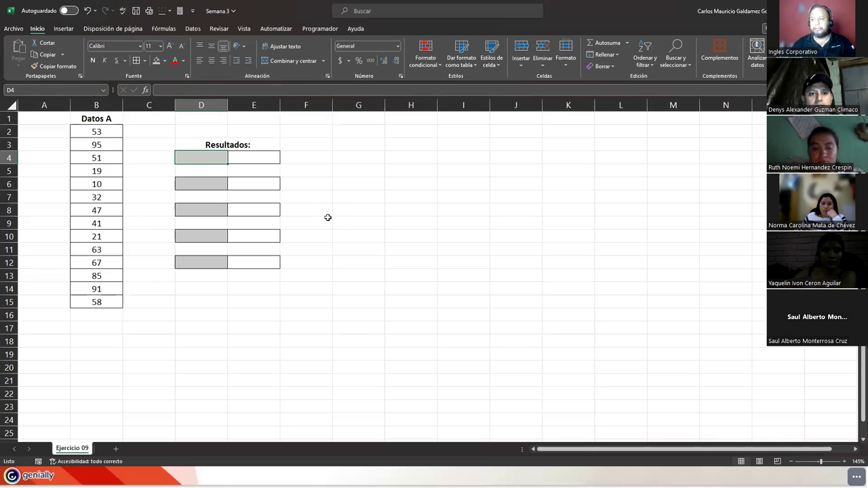
{"action": "type", "text": "Promedio"}
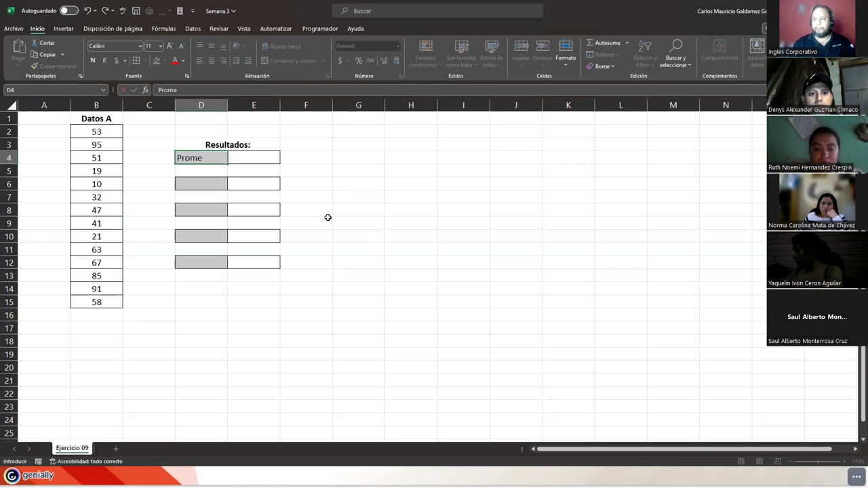
{"action": "key", "text": "Return"}
{"action": "key", "text": "Return"}
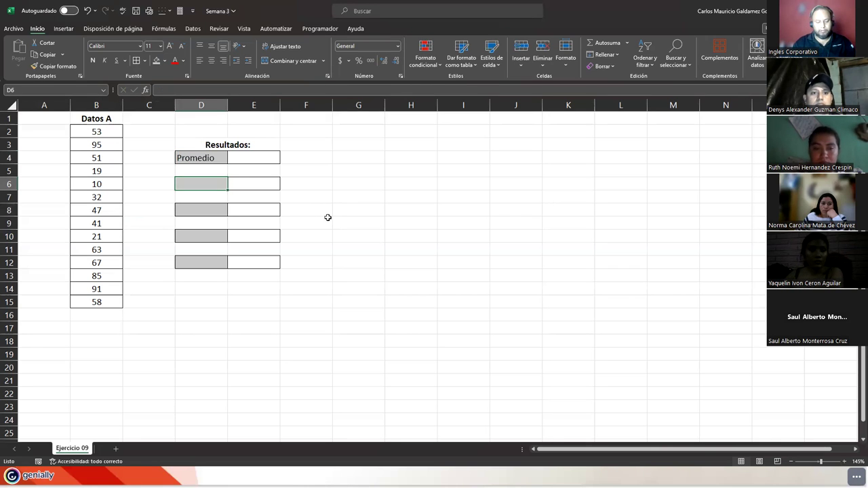
{"action": "type", "text": "Valor Max"}
{"action": "key", "text": "Return"}
{"action": "key", "text": "Return"}
{"action": "type", "text": "Valor Mini"}
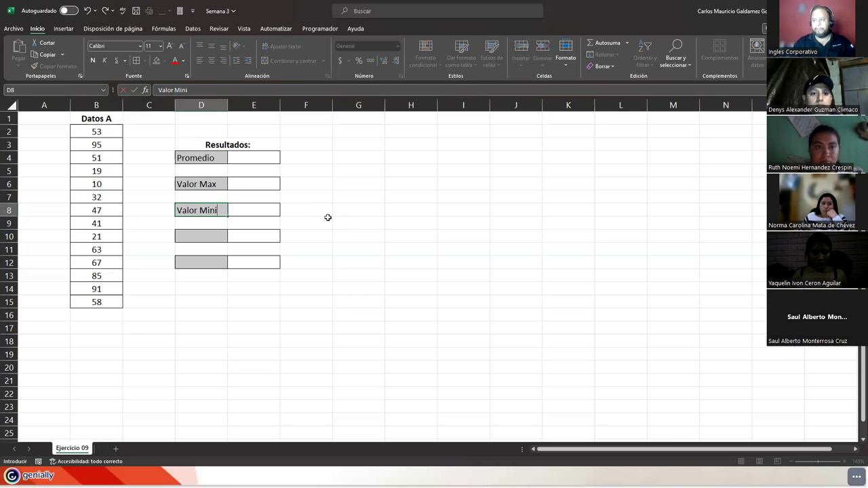
{"action": "type", "text": "mo"}
{"action": "key", "text": "Return"}
{"action": "key", "text": "Return"}
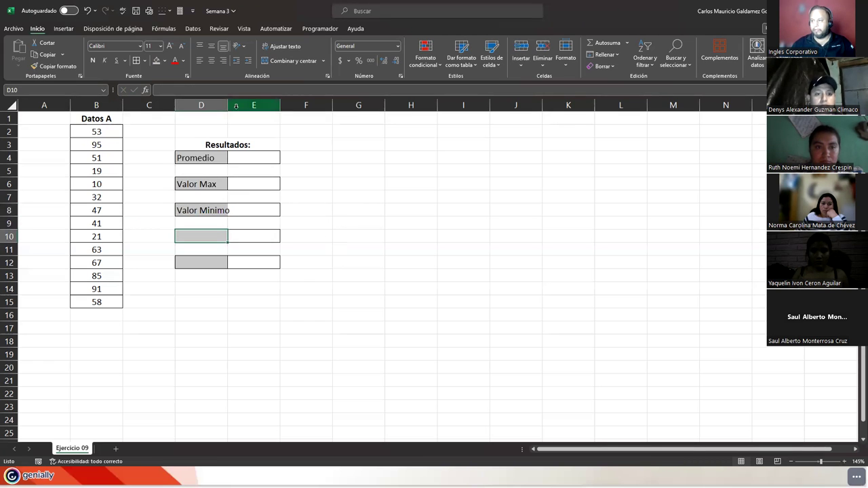
{"action": "double_click", "coordinate": [235, 105]}
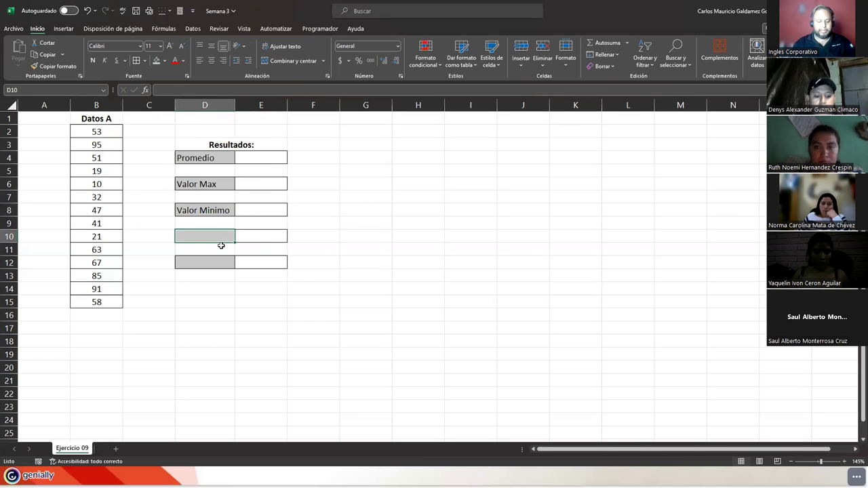
- Enter the labels Total in D10 and Varianza in D12
{"action": "type", "text": "Total"}
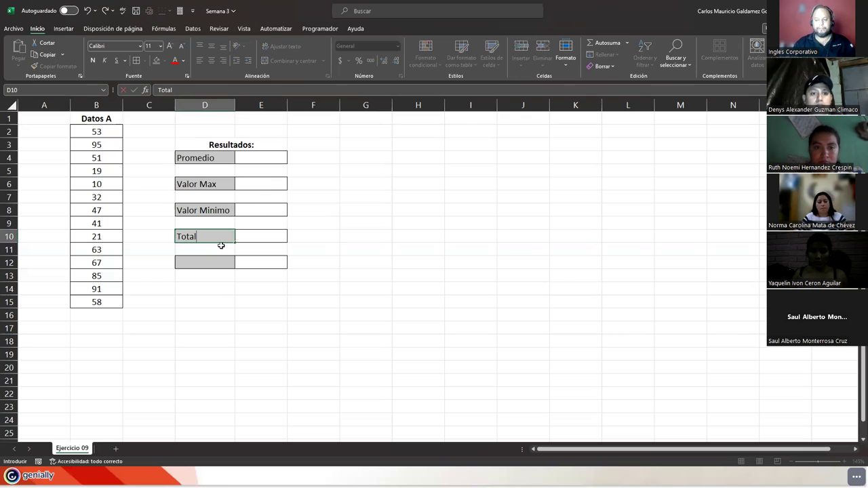
{"action": "key", "text": "Return"}
{"action": "key", "text": "Return"}
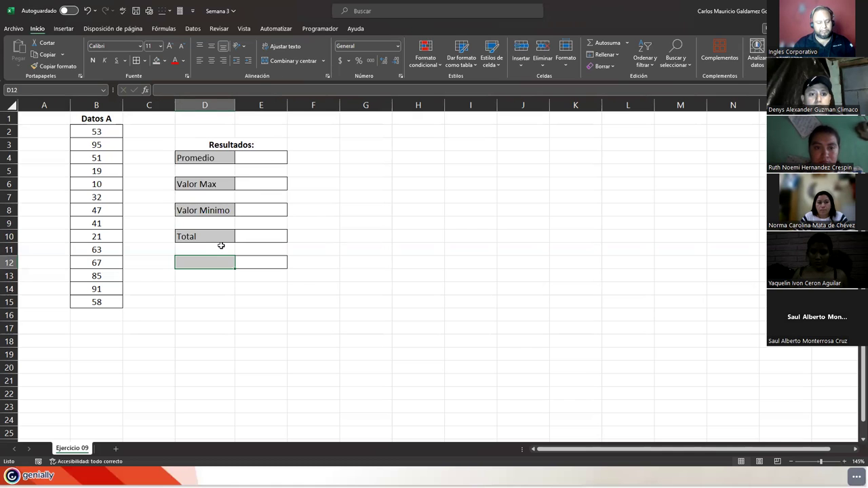
{"action": "type", "text": "Va"}
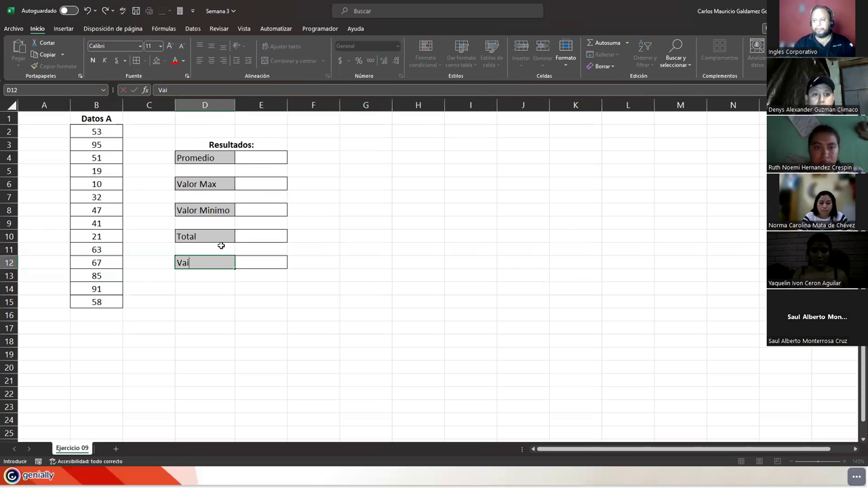
{"action": "type", "text": "rianza"}
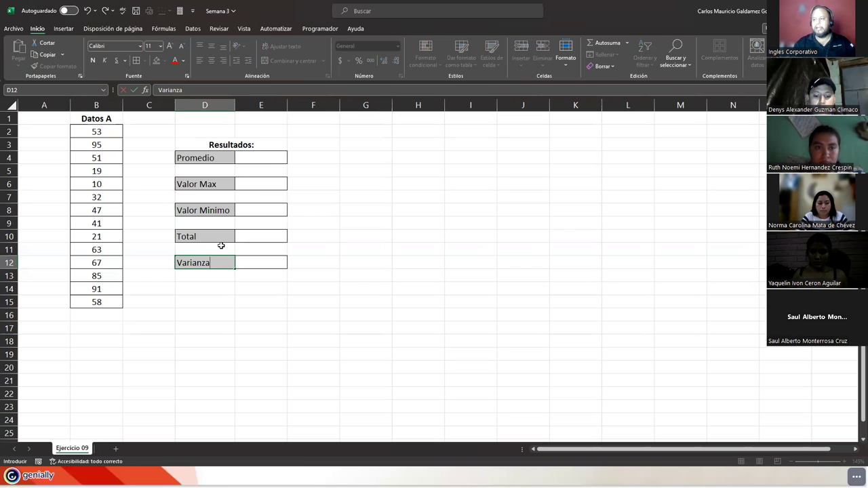
{"action": "key", "text": "Return"}
{"action": "key", "text": "Up"}
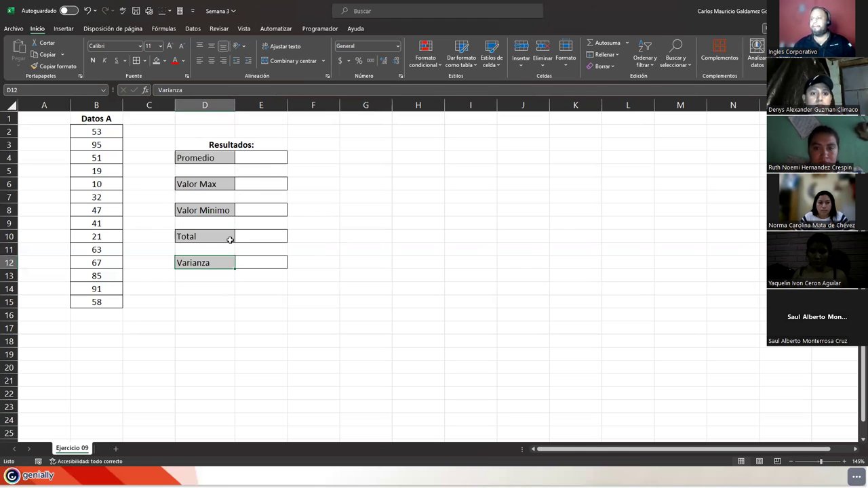
- Calculate the average of Datos A in E4 with =SUBTOTALES(1;B2:B15), using the PROMEDIO function option
{"action": "left_click", "coordinate": [249, 157]}
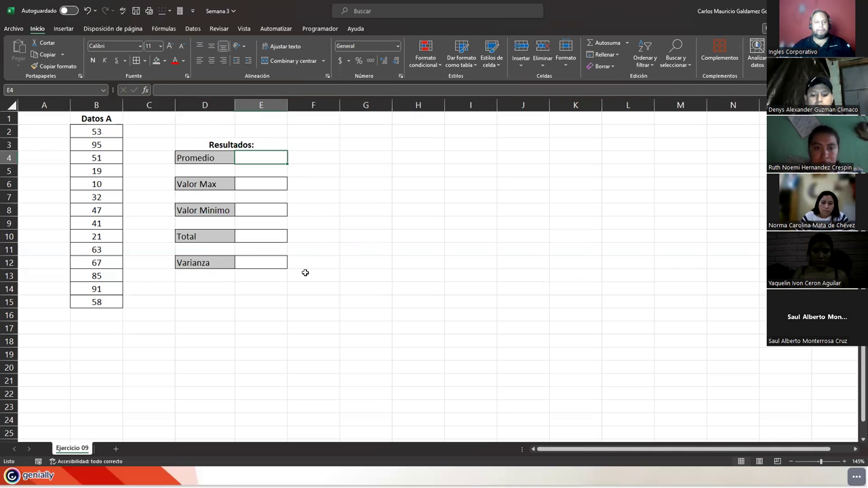
{"action": "type", "text": "="}
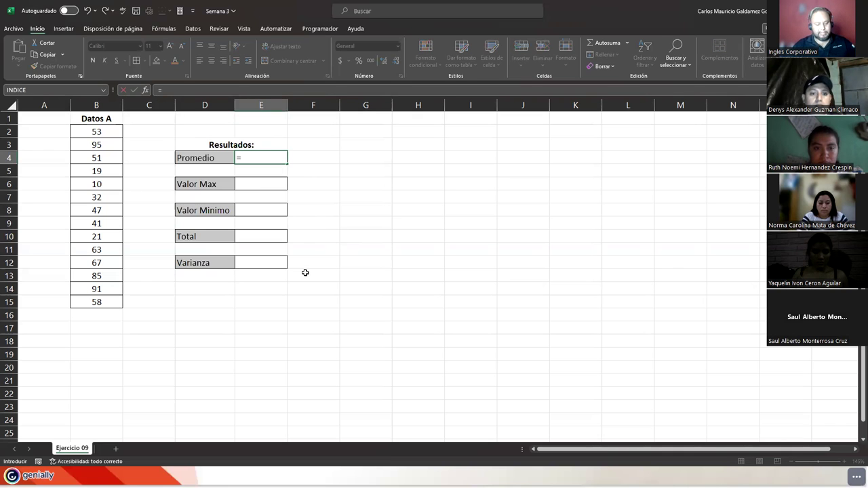
{"action": "type", "text": "sub"}
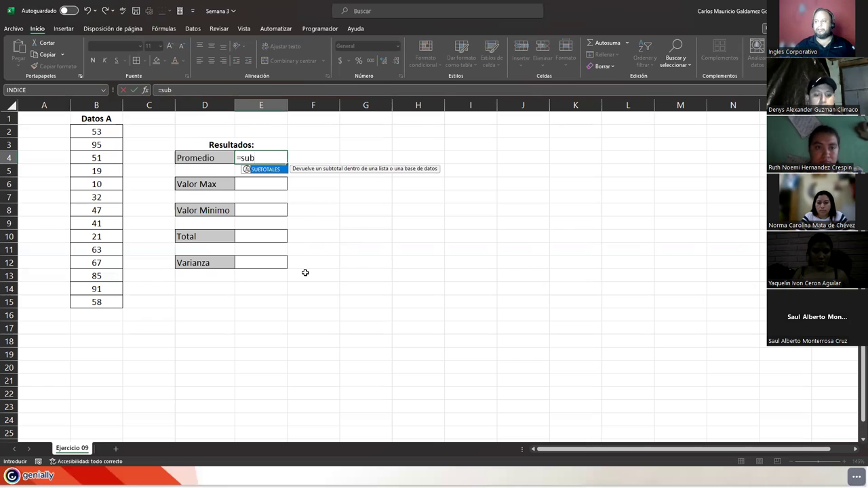
{"action": "key", "text": "Tab"}
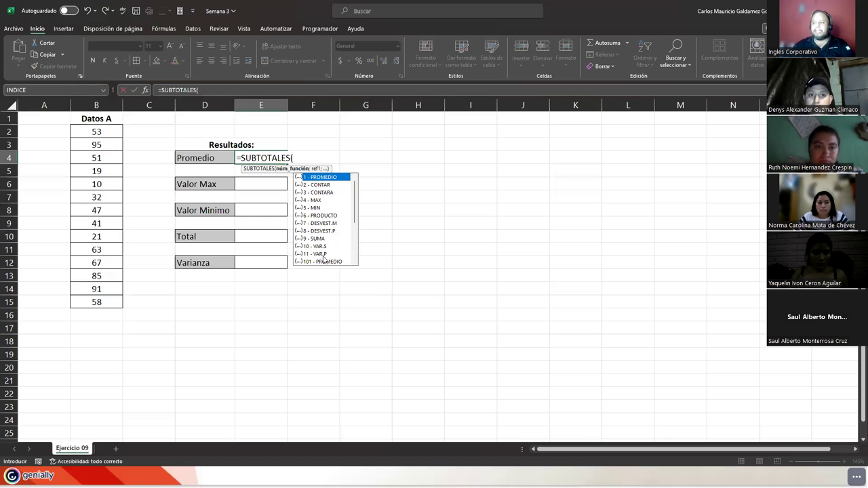
{"action": "left_click_drag", "start_coordinate": [354, 210], "coordinate": [355, 256]}
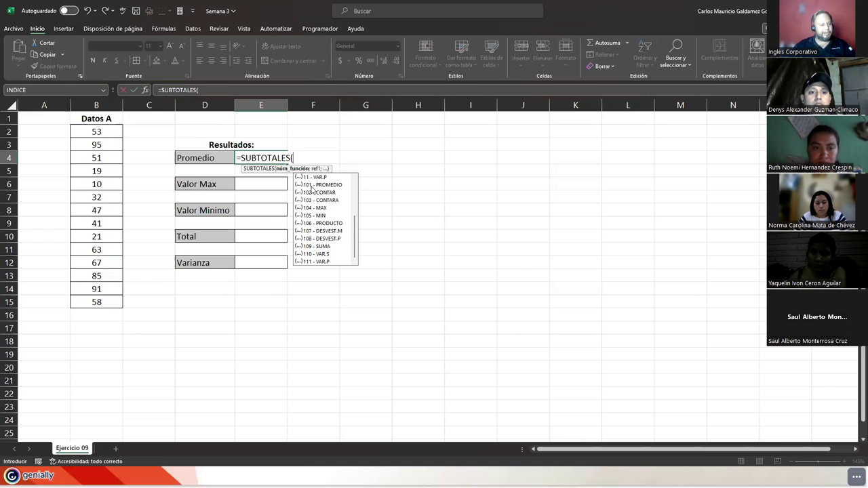
{"action": "scroll", "coordinate": [329, 230], "scroll_direction": "up", "scroll_amount": 4}
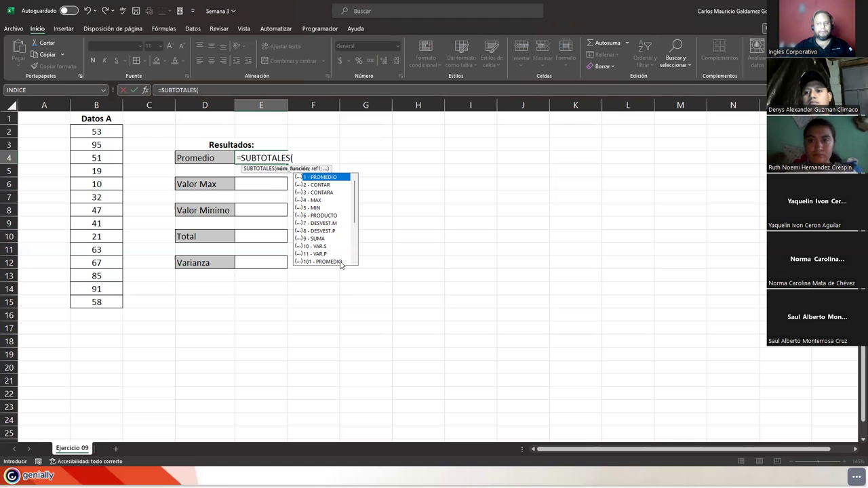
{"action": "double_click", "coordinate": [321, 177]}
{"action": "type", "text": ";"}
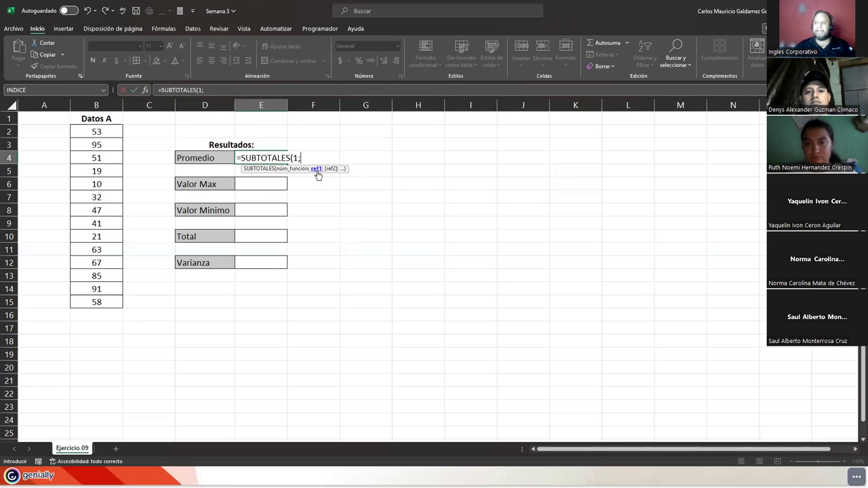
{"action": "left_click_drag", "start_coordinate": [96, 132], "coordinate": [101, 303]}
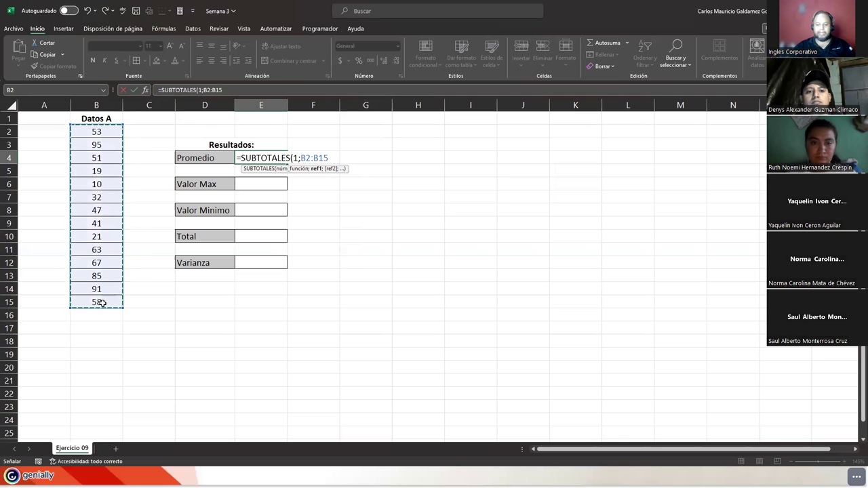
{"action": "type", "text": ")"}
{"action": "key", "text": "ctrl+Return"}
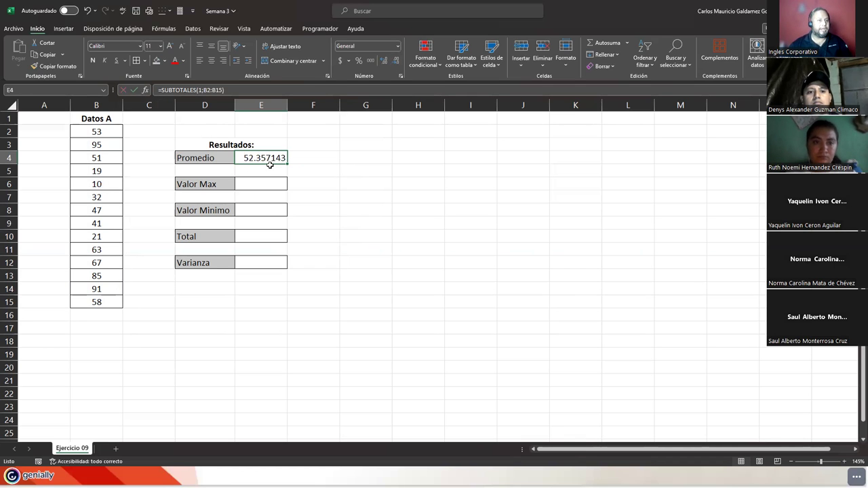
- Reduce the average in E4 to two decimal places
{"action": "left_click", "coordinate": [395, 61]}
{"action": "left_click", "coordinate": [395, 61]}
{"action": "left_click", "coordinate": [394, 61]}
{"action": "left_click", "coordinate": [394, 61]}
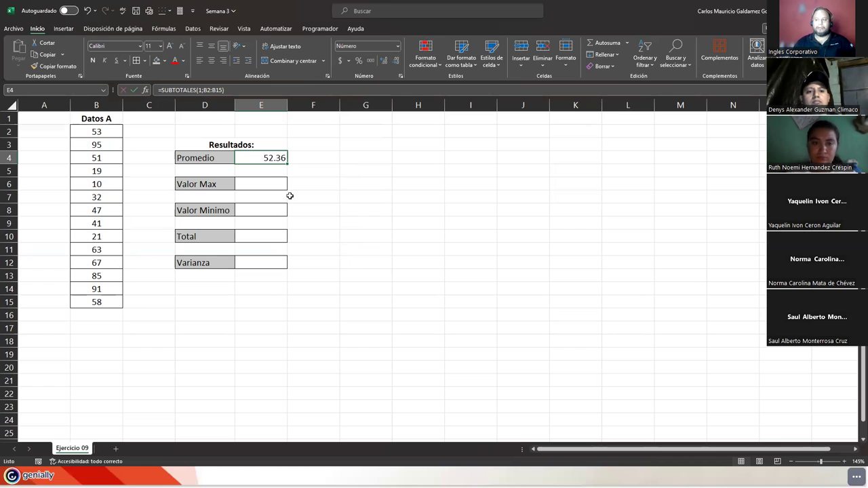
- Extend the Valor Max label in D6 to read Valor Maximo
{"action": "left_click", "coordinate": [258, 181]}
{"action": "left_click", "coordinate": [269, 214]}
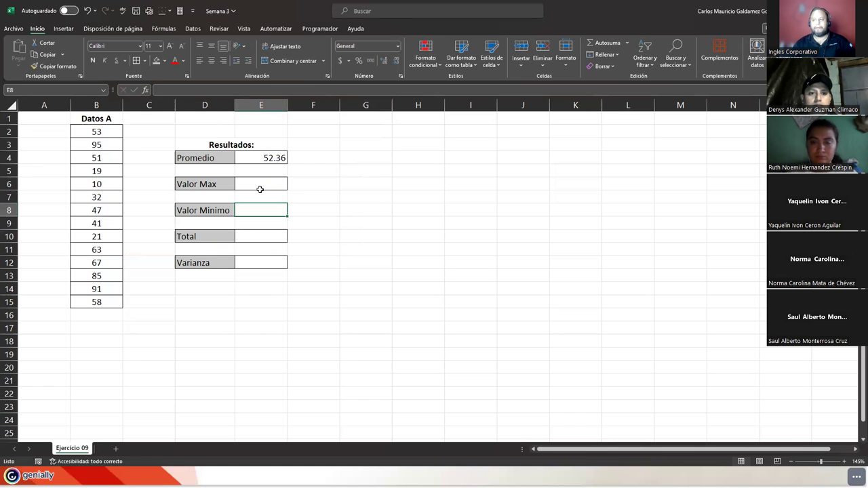
{"action": "left_click", "coordinate": [257, 184]}
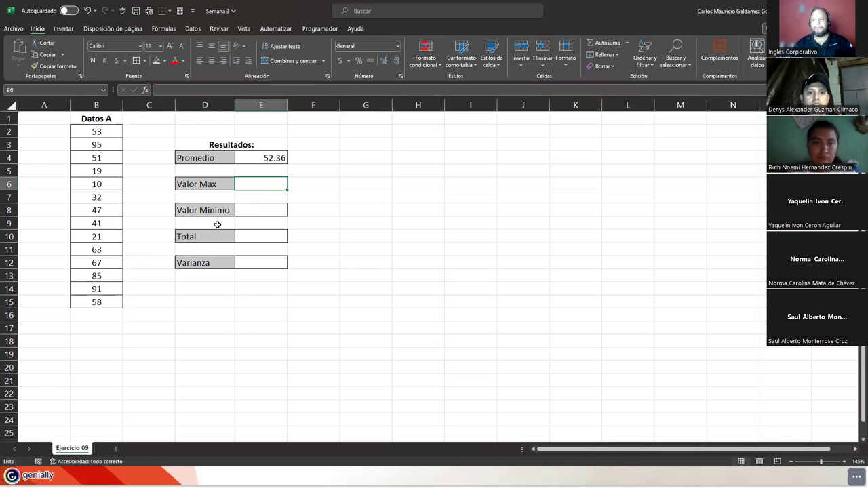
{"action": "double_click", "coordinate": [214, 184]}
{"action": "type", "text": "imo"}
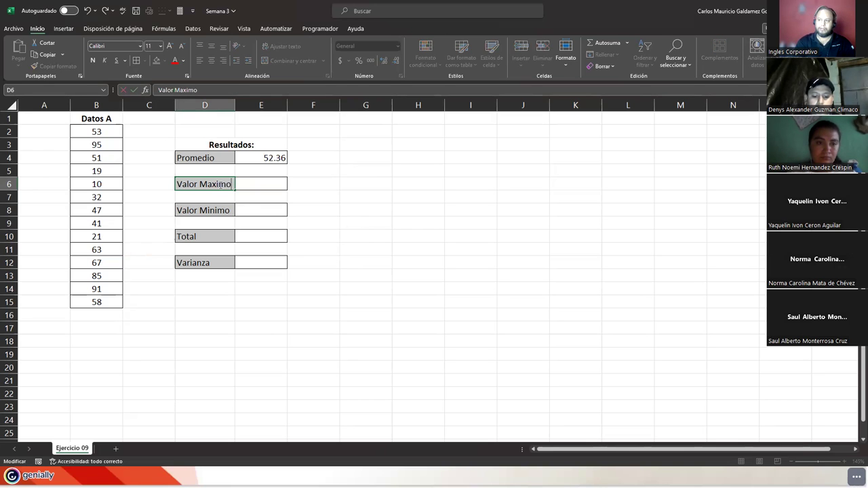
{"action": "key", "text": "Return"}
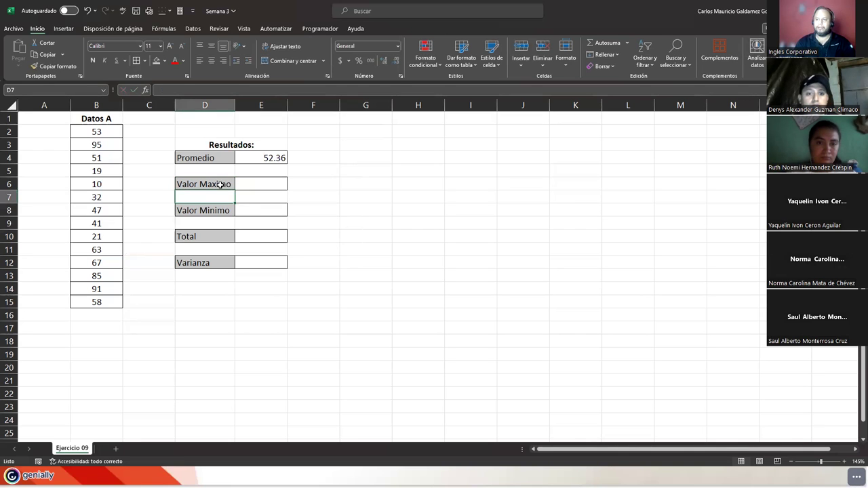
- Calculate the maximum of Datos A in E6 with SUBTOTALES, using function 4 (MAX) over B2:B15
{"action": "left_click", "coordinate": [256, 181]}
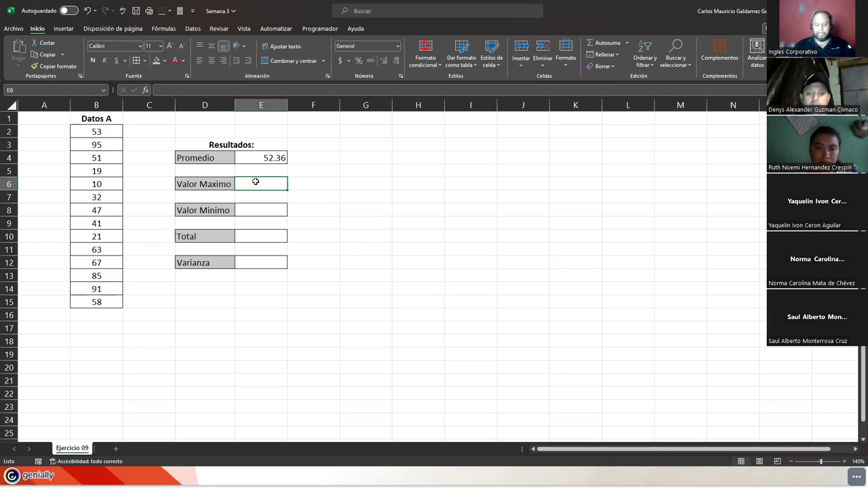
{"action": "type", "text": "="}
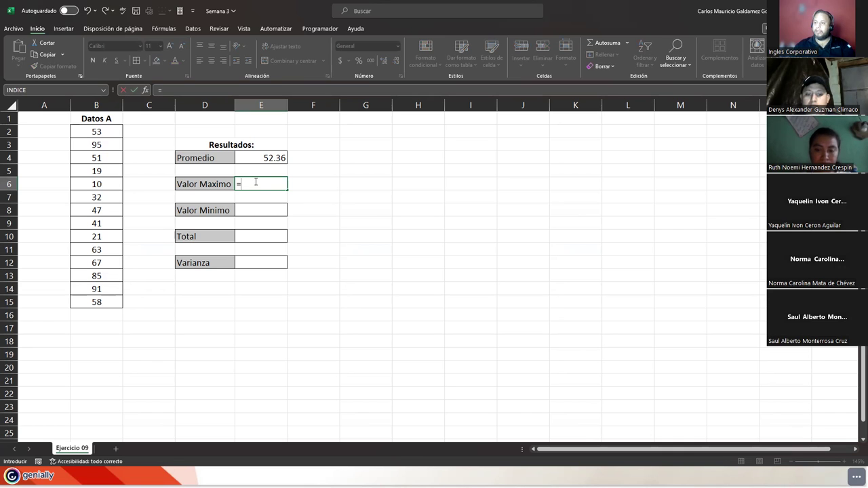
{"action": "type", "text": "sub"}
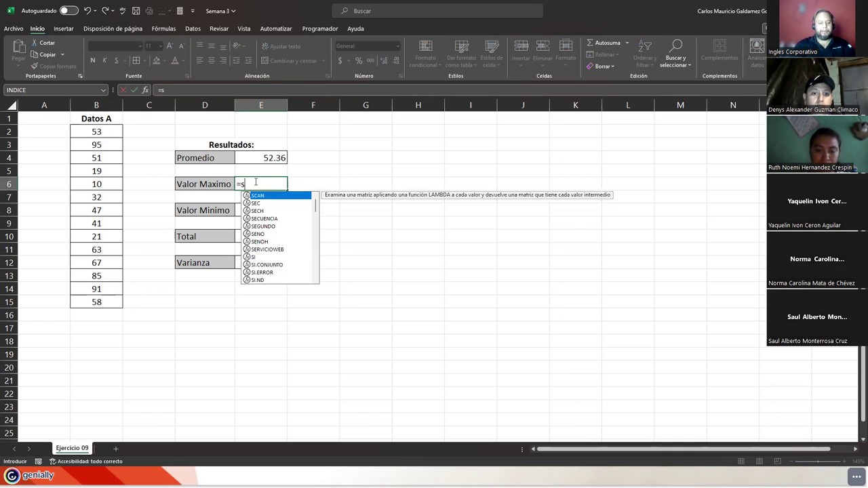
{"action": "key", "text": "Tab"}
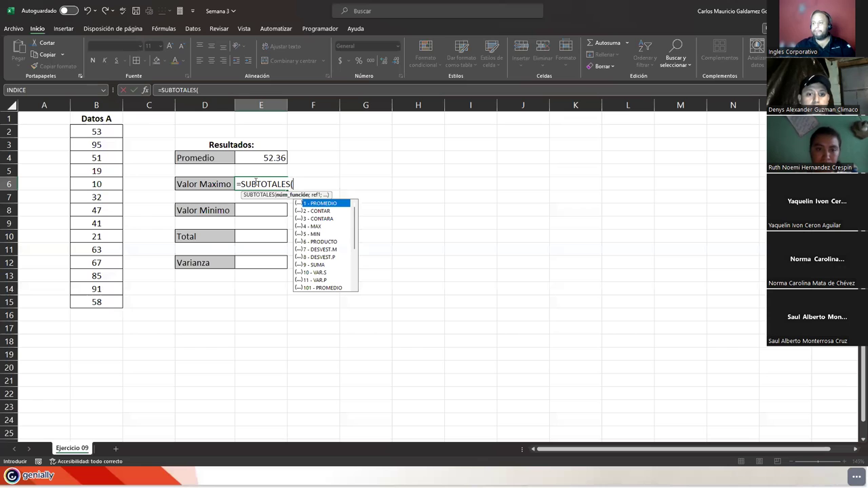
{"action": "key", "text": "Down"}
{"action": "key", "text": "Down"}
{"action": "key", "text": "Down"}
{"action": "key", "text": "Down"}
{"action": "key", "text": "Down"}
{"action": "key", "text": "Up"}
{"action": "key", "text": "Up"}
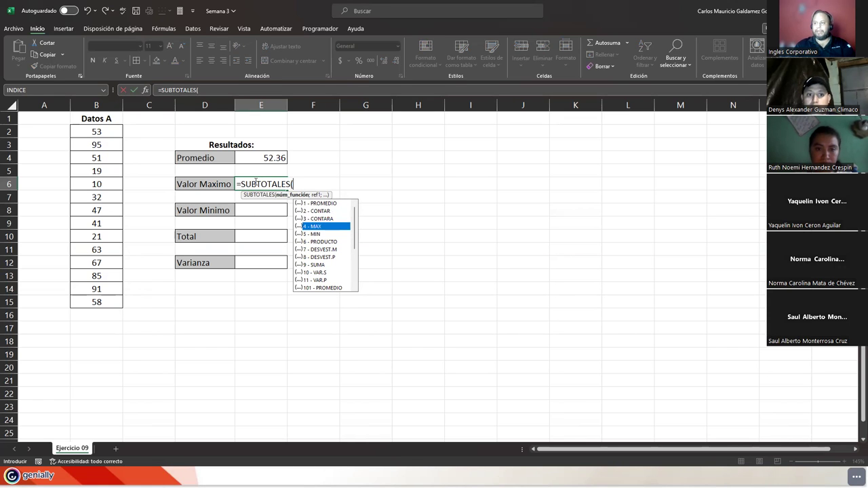
{"action": "key", "text": "Tab"}
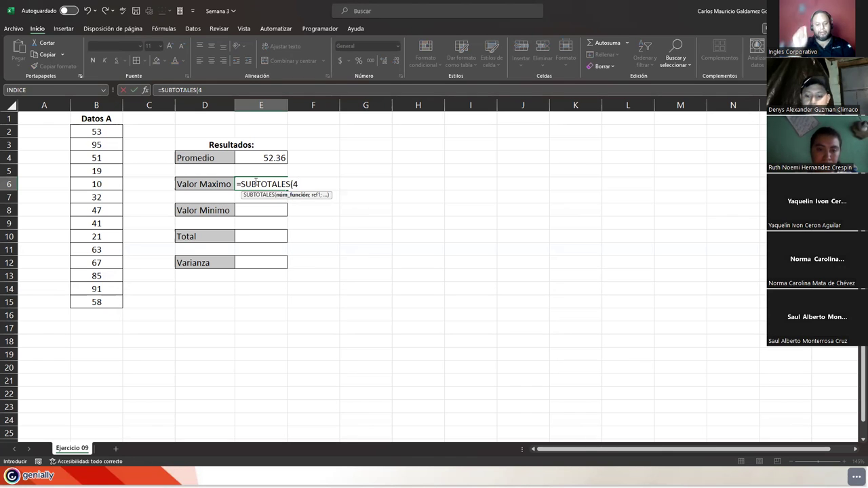
{"action": "type", "text": ";"}
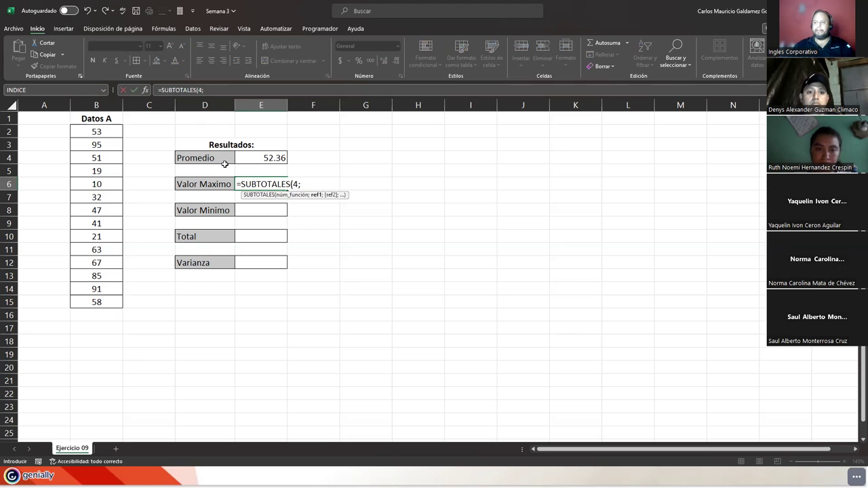
{"action": "left_click_drag", "start_coordinate": [101, 131], "coordinate": [102, 303]}
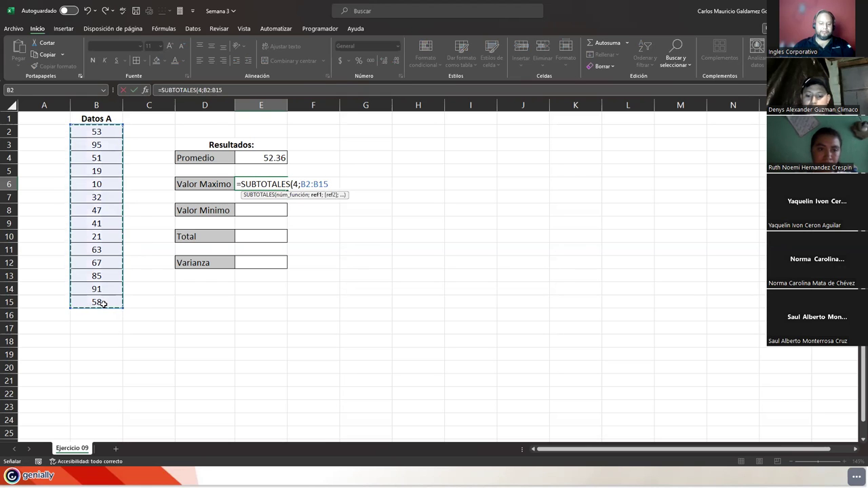
{"action": "key", "text": "Return"}
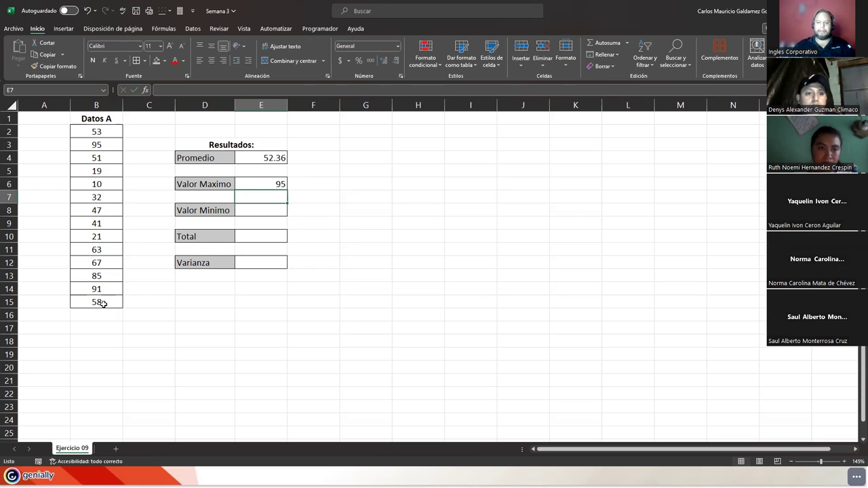
- Calculate the minimum of Datos A in E8 with =SUBTOTALES(5;B2:B15), using the MIN function option
{"action": "left_click", "coordinate": [250, 208]}
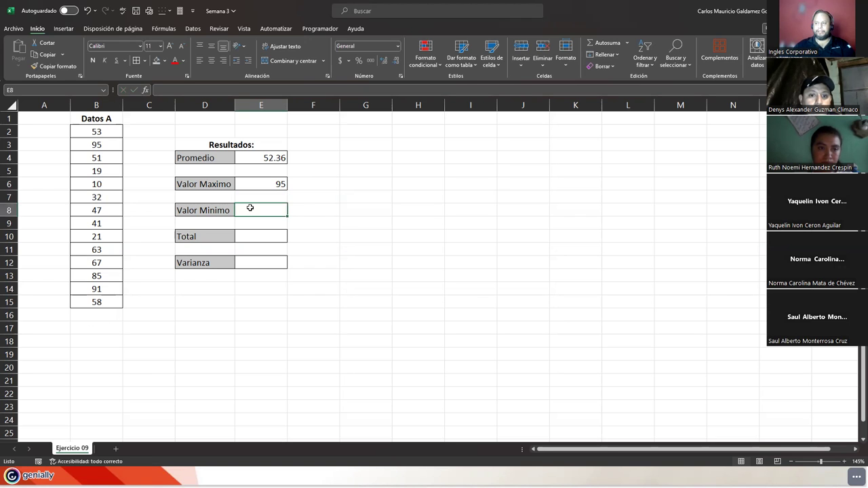
{"action": "type", "text": "=sub"}
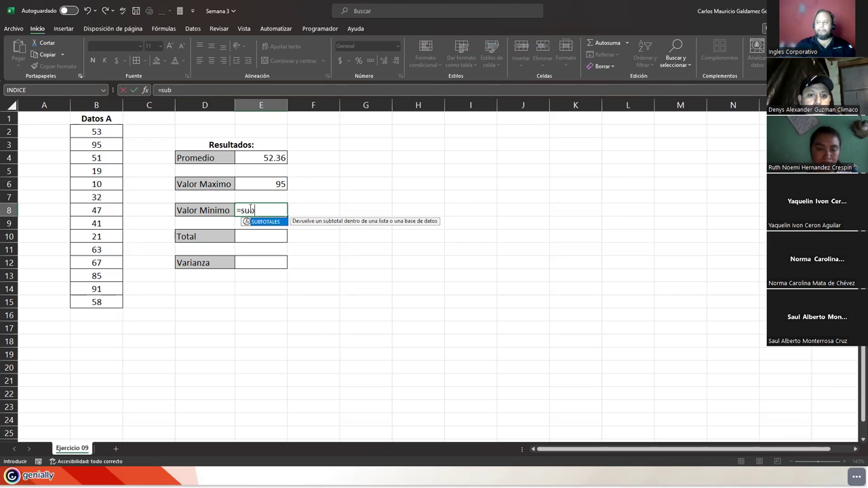
{"action": "key", "text": "Tab"}
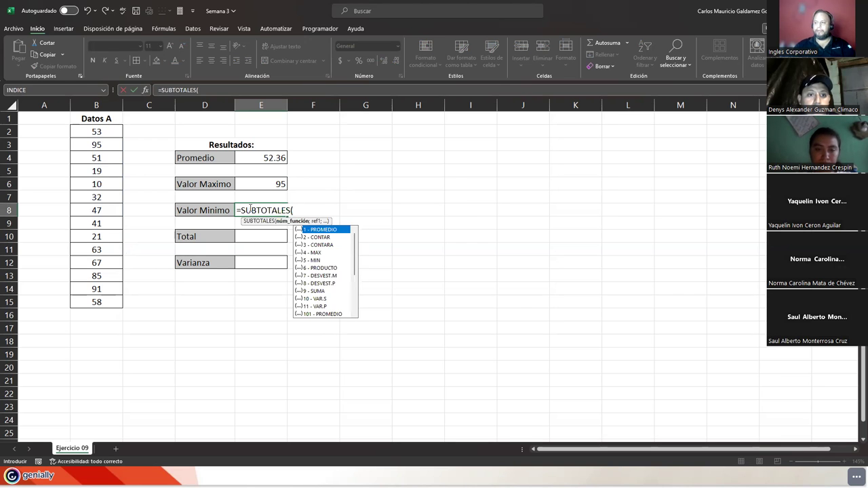
{"action": "key", "text": "Down"}
{"action": "key", "text": "Down"}
{"action": "key", "text": "Down"}
{"action": "key", "text": "Down"}
{"action": "key", "text": "Tab"}
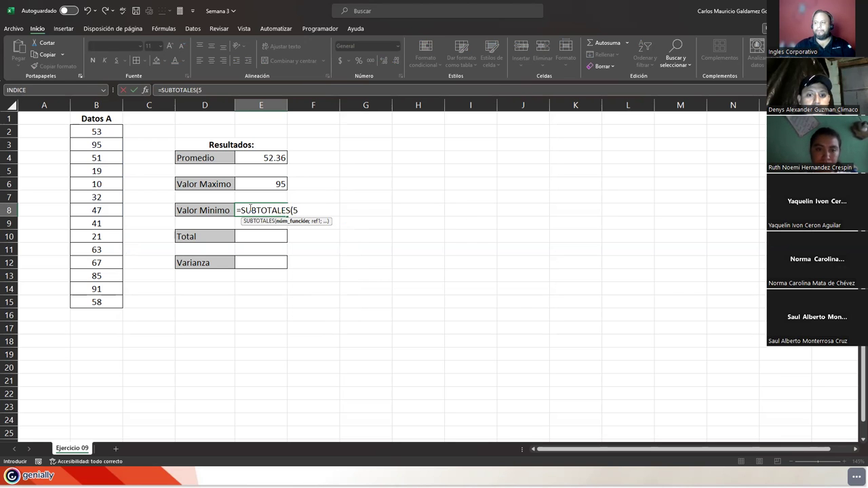
{"action": "type", "text": ";"}
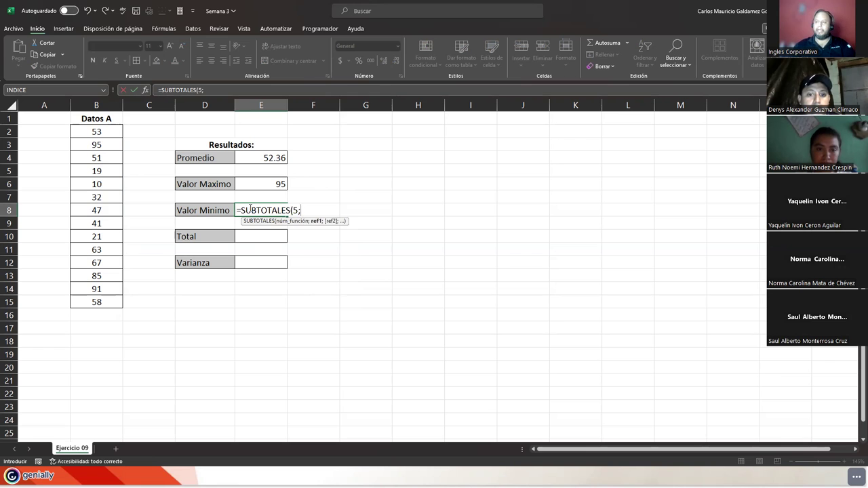
{"action": "left_click_drag", "start_coordinate": [100, 133], "coordinate": [97, 302]}
{"action": "type", "text": ")"}
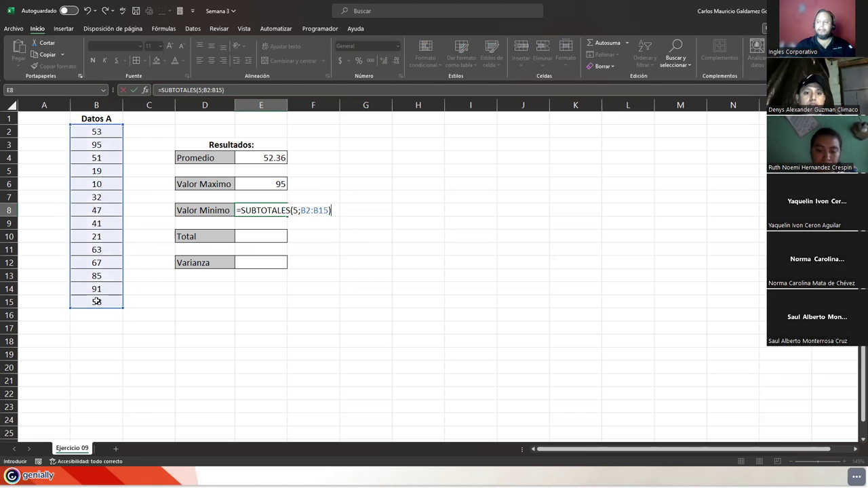
{"action": "key", "text": "Return"}
{"action": "key", "text": "Up"}
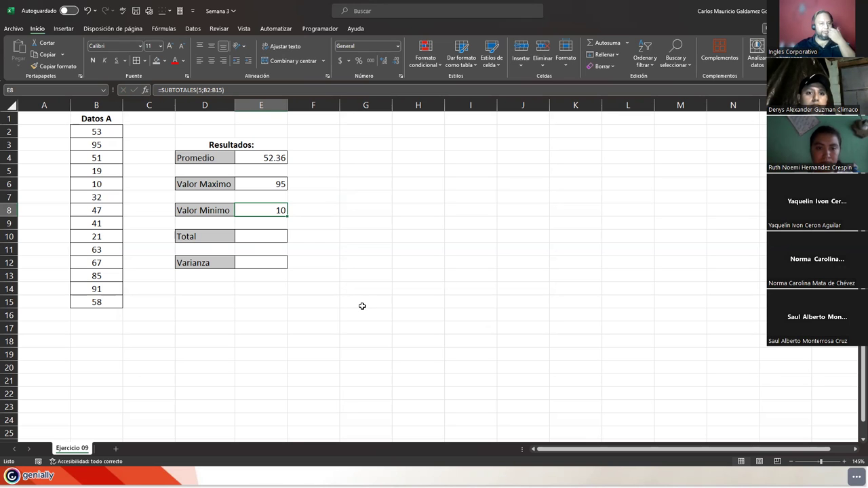
- Calculate the total of Datos A in E10 with =SUBTOTALES(9;B2:B15), using the SUMA function number
{"action": "double_click", "coordinate": [258, 237]}
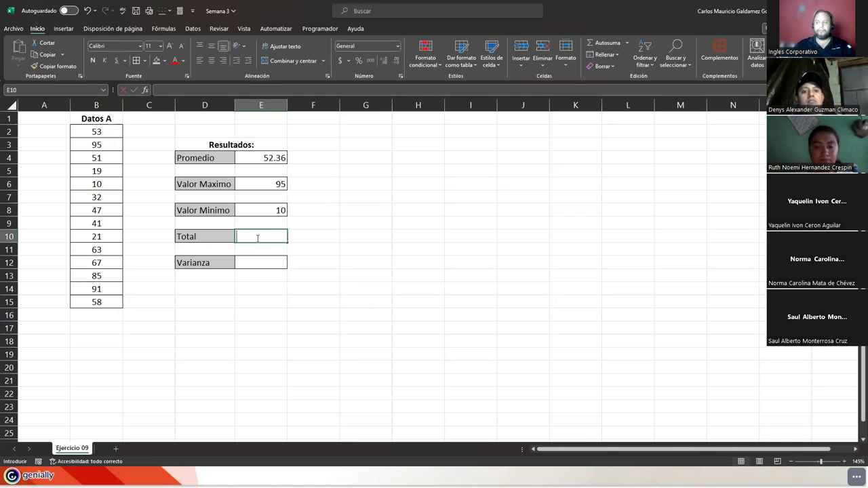
{"action": "type", "text": "=sub"}
{"action": "key", "text": "Tab"}
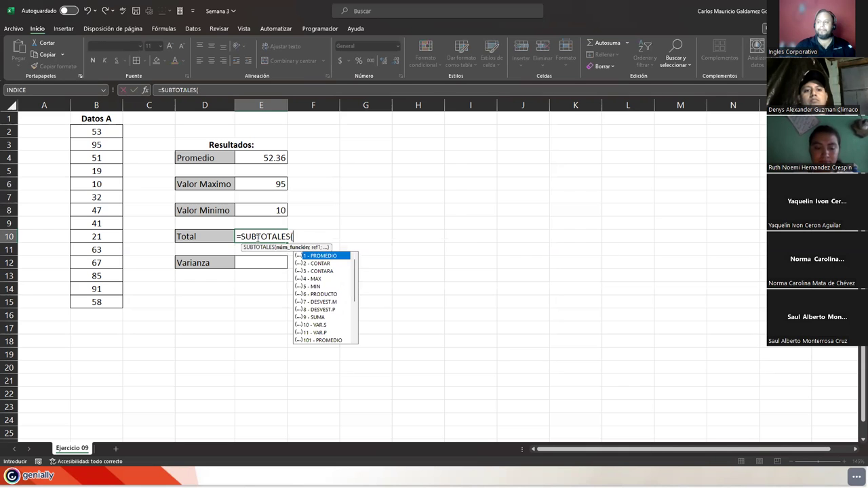
{"action": "key", "text": "Down"}
{"action": "key", "text": "Down"}
{"action": "key", "text": "Down"}
{"action": "key", "text": "Down"}
{"action": "key", "text": "Down"}
{"action": "key", "text": "Down"}
{"action": "key", "text": "Down"}
{"action": "key", "text": "Down"}
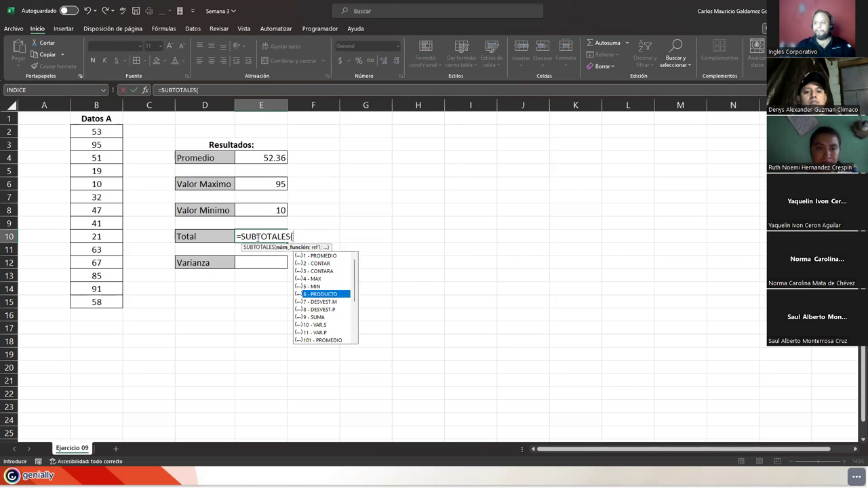
{"action": "key", "text": "Up"}
{"action": "key", "text": "Up"}
{"action": "key", "text": "Up"}
{"action": "key", "text": "Up"}
{"action": "key", "text": "Up"}
{"action": "key", "text": "Up"}
{"action": "key", "text": "Up"}
{"action": "key", "text": "Up"}
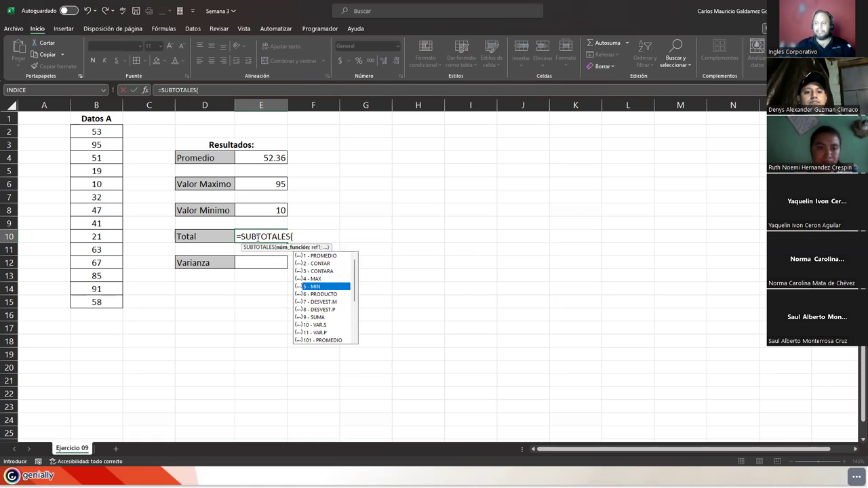
{"action": "type", "text": "9"}
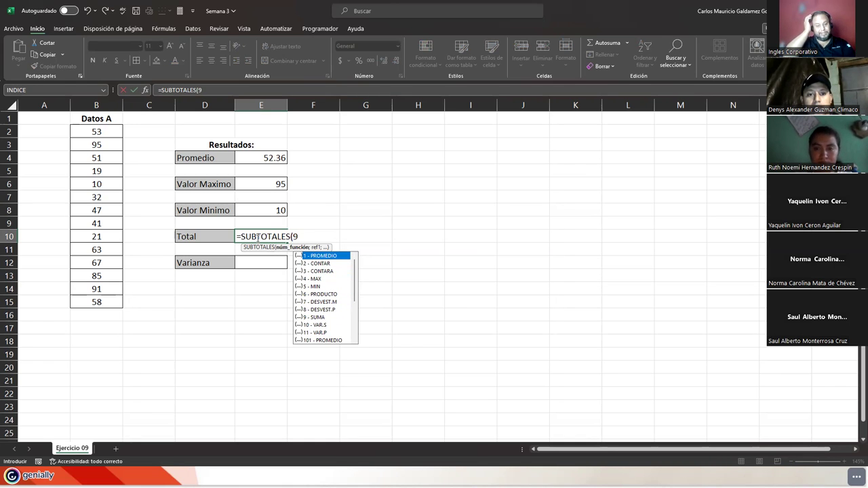
{"action": "type", "text": ";"}
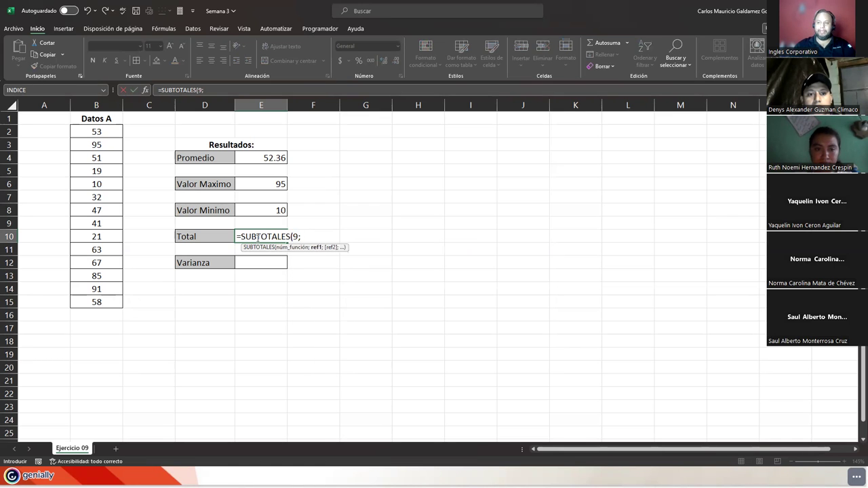
{"action": "left_click_drag", "start_coordinate": [99, 132], "coordinate": [100, 297]}
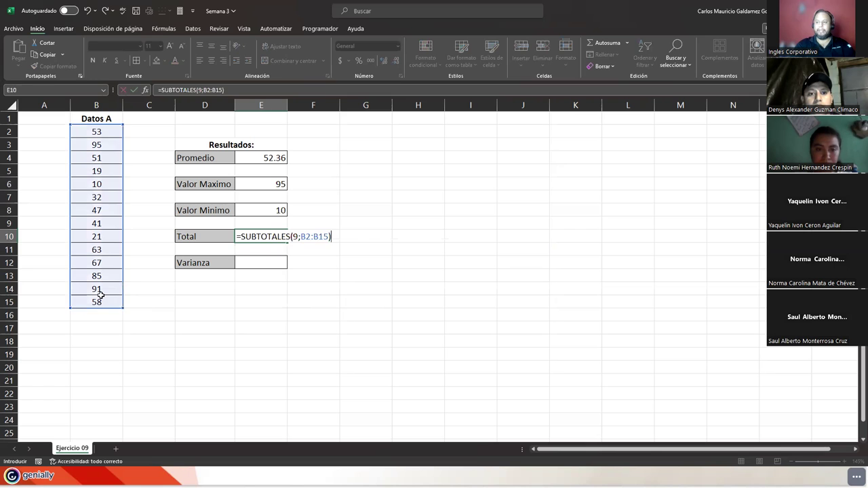
{"action": "key", "text": "Return"}
- Calculate the variance of Datos A in E12 with =SUBTOTALES(10;B2:B15), using the VAR.S function option
{"action": "key", "text": "Return"}
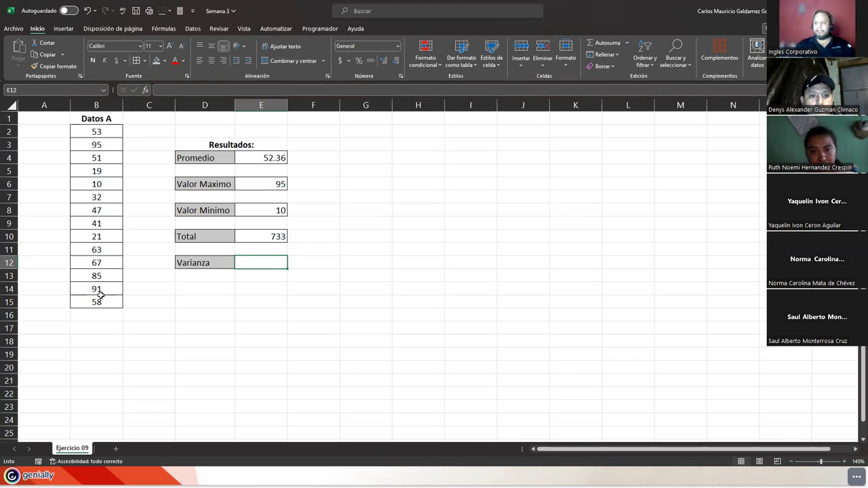
{"action": "type", "text": "="}
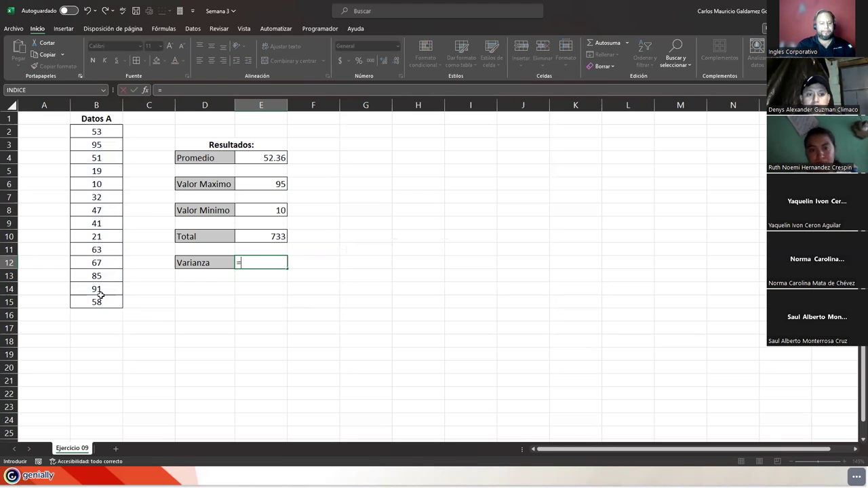
{"action": "type", "text": "SUBTOTALES("}
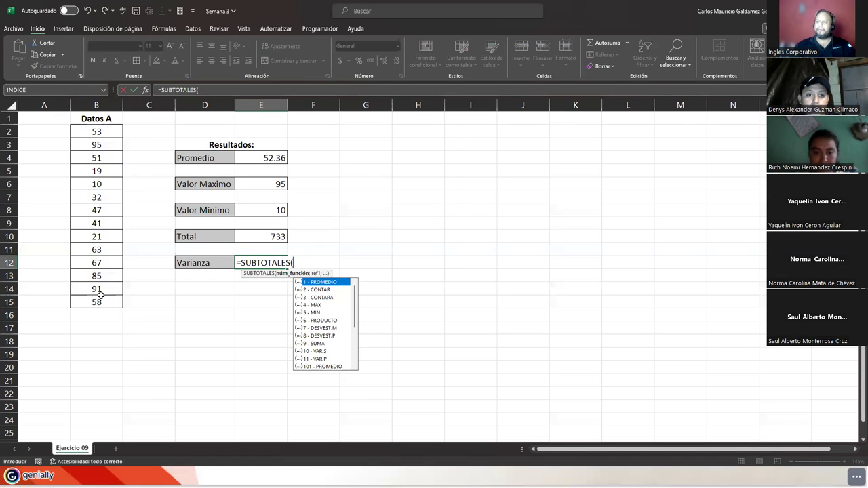
{"action": "key", "text": "Down"}
{"action": "key", "text": "Down"}
{"action": "key", "text": "Down"}
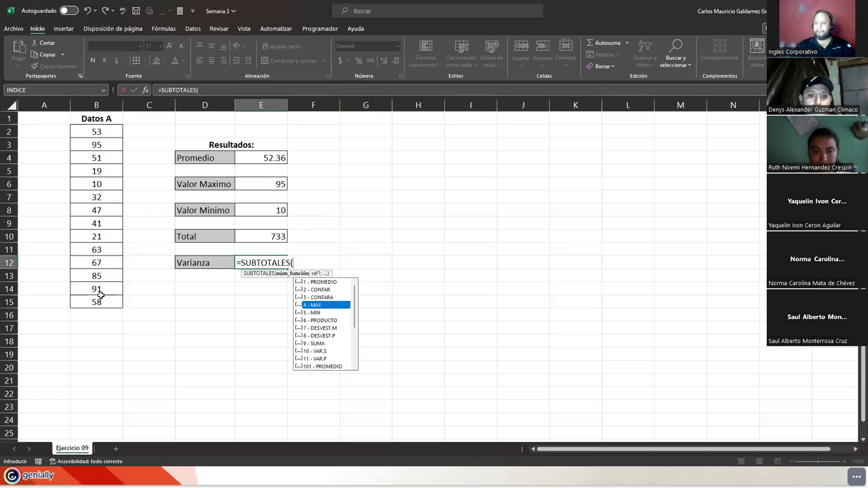
{"action": "key", "text": "Down"}
{"action": "key", "text": "Down"}
{"action": "key", "text": "Down"}
{"action": "key", "text": "Down"}
{"action": "key", "text": "Down"}
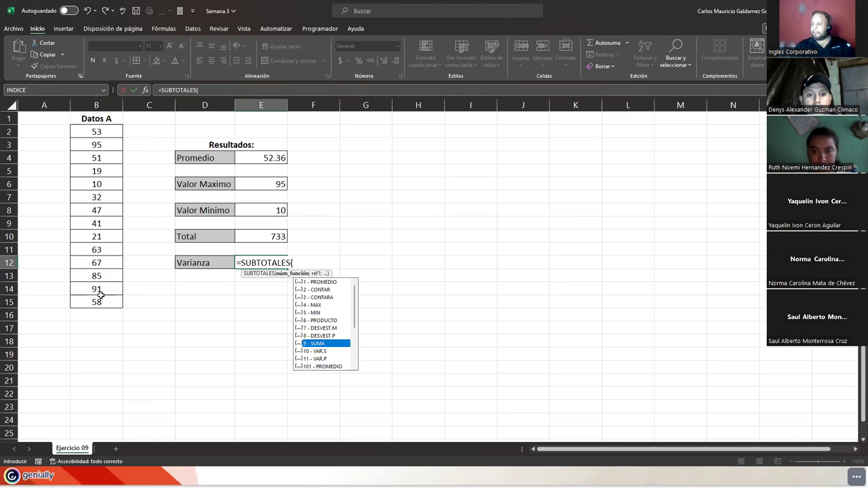
{"action": "key", "text": "Down"}
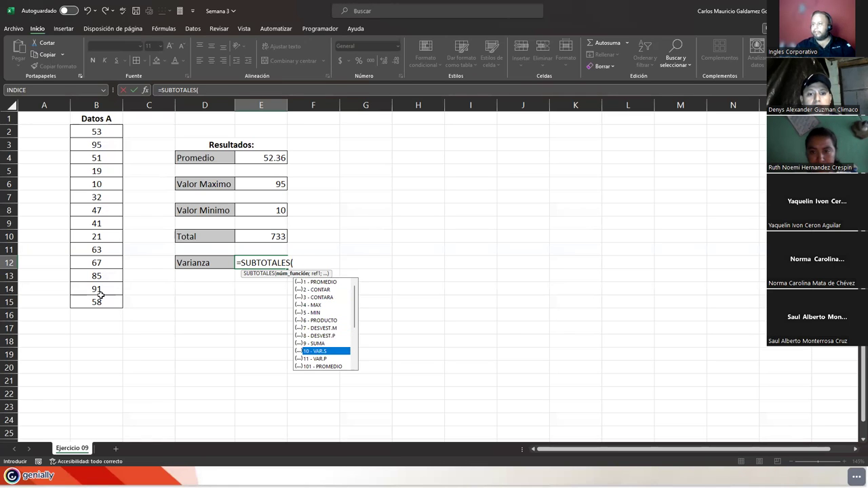
{"action": "key", "text": "Tab"}
{"action": "type", "text": ";"}
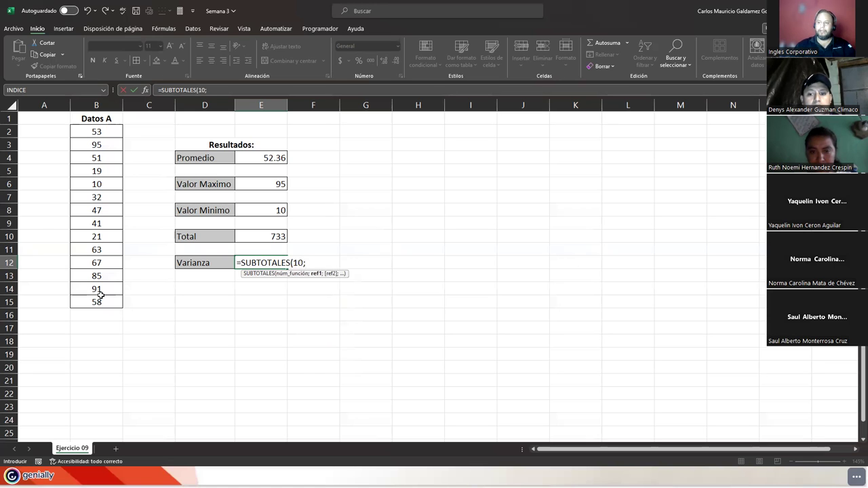
{"action": "left_click_drag", "start_coordinate": [96, 134], "coordinate": [112, 302]}
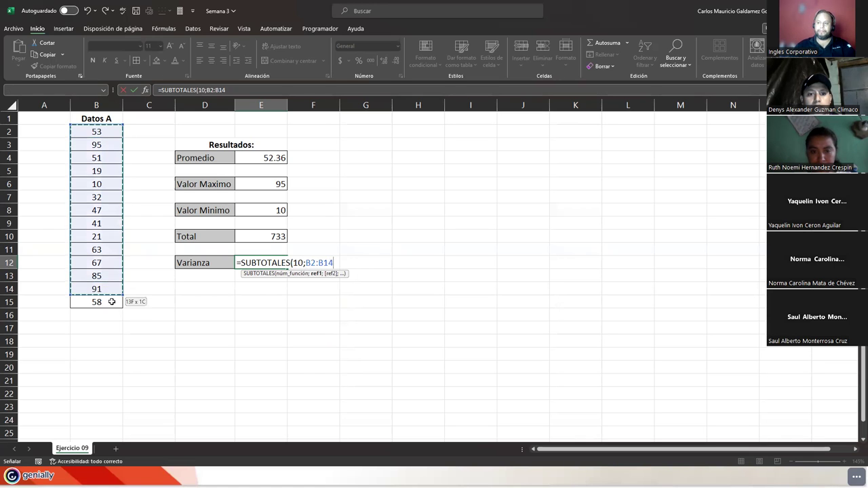
{"action": "type", "text": ")"}
{"action": "key", "text": "Return"}
- Reduce the variance in E12 to two decimal places
{"action": "key", "text": "Up"}
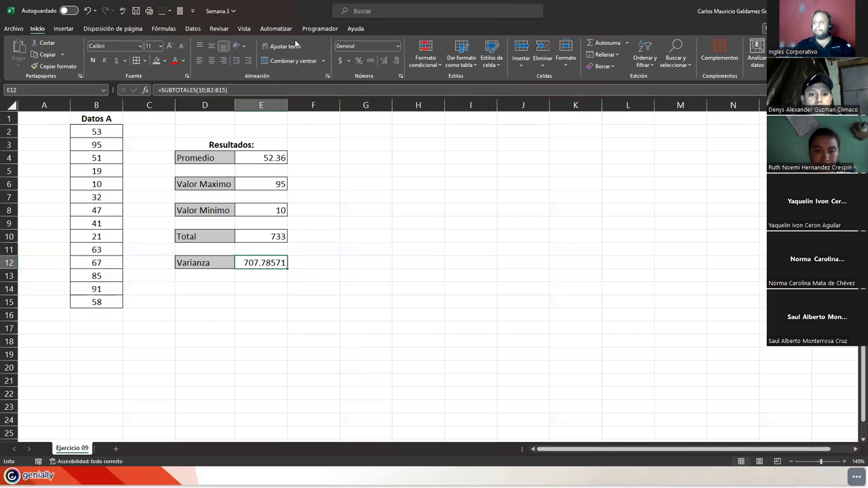
{"action": "left_click", "coordinate": [396, 61]}
{"action": "left_click", "coordinate": [395, 61]}
{"action": "left_click", "coordinate": [395, 60]}
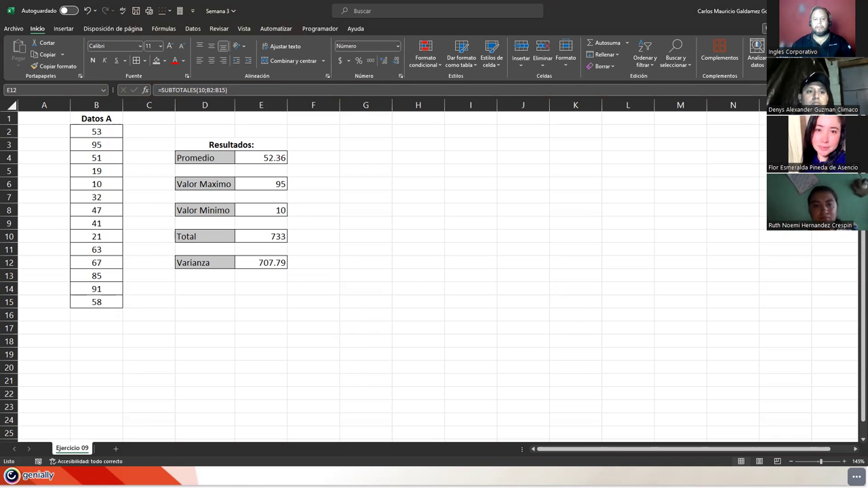
{"action": "key", "text": "alt+Tab"}
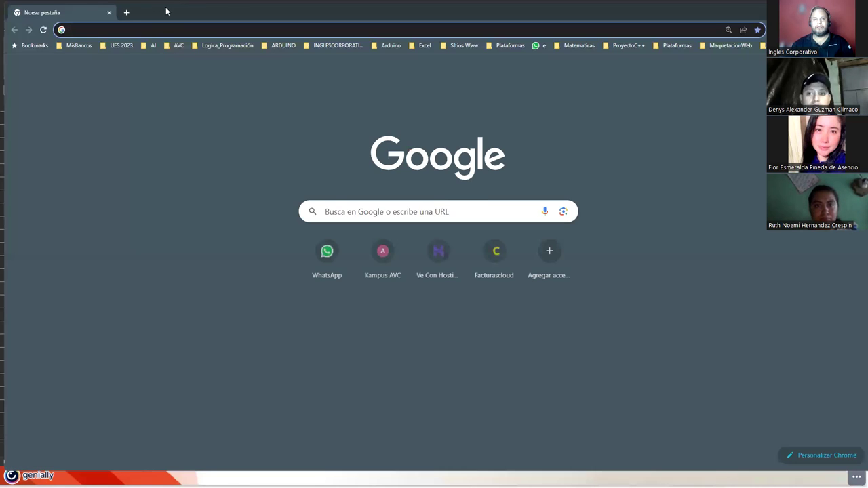
{"action": "key", "text": "alt+Tab"}
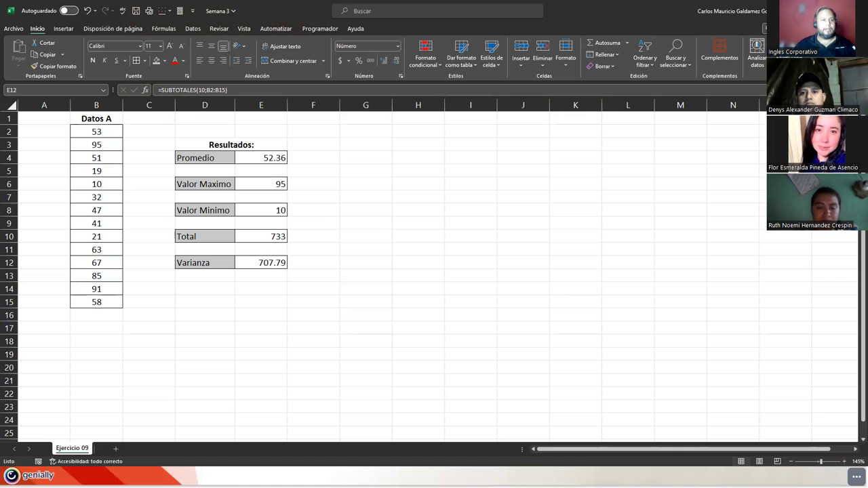
{"action": "scroll", "coordinate": [150, 330], "scroll_direction": "down", "scroll_amount": 5}
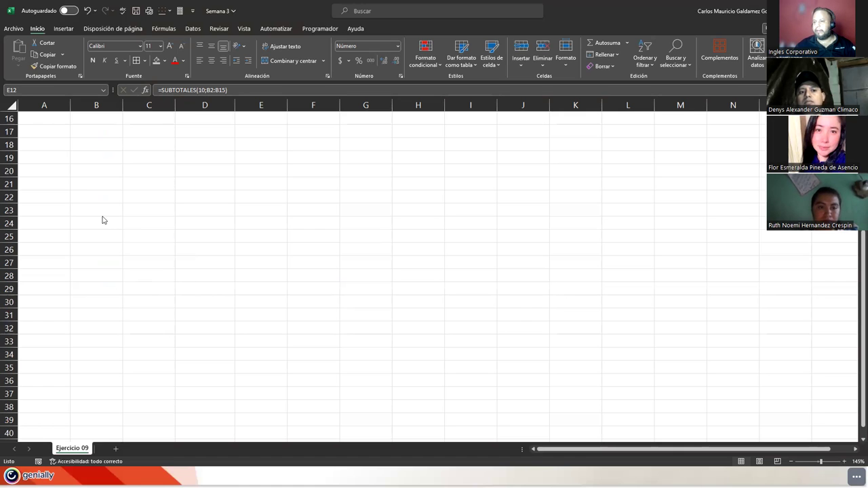
{"action": "scroll", "coordinate": [280, 323], "scroll_direction": "up", "scroll_amount": 5}
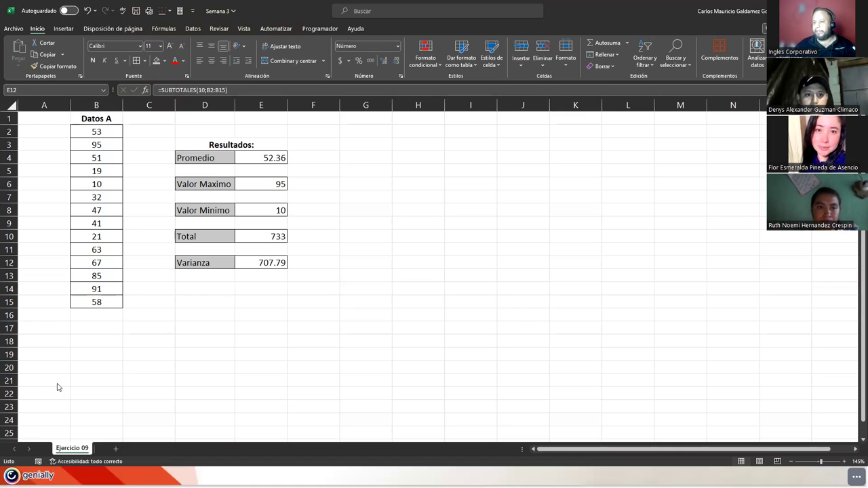
{"action": "key", "text": "F2"}
{"action": "left_click", "coordinate": [102, 432]}
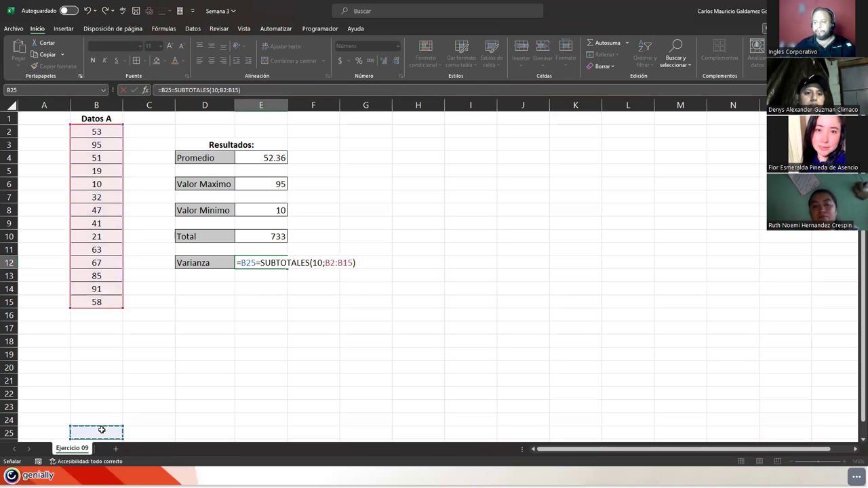
{"action": "key", "text": "Escape"}
- Start a new table in row 25 with the headers #, Nombre, Apellido, Grado and Sección in B25:F25
{"action": "left_click", "coordinate": [102, 429]}
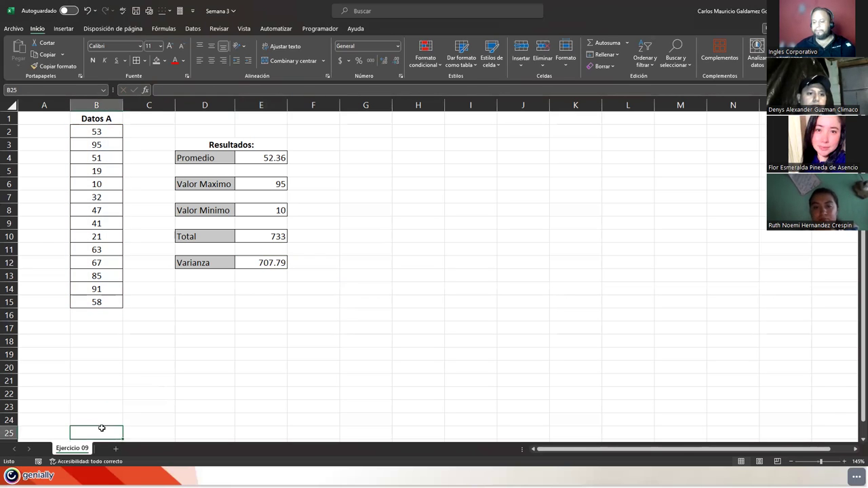
{"action": "key", "text": "Down"}
{"action": "key", "text": "Down"}
{"action": "key", "text": "Down"}
{"action": "key", "text": "Down"}
{"action": "key", "text": "Down"}
{"action": "key", "text": "Down"}
{"action": "key", "text": "Down"}
{"action": "key", "text": "Down"}
{"action": "key", "text": "Down"}
{"action": "key", "text": "Down"}
{"action": "key", "text": "Down"}
{"action": "key", "text": "Down"}
{"action": "key", "text": "Down"}
{"action": "key", "text": "Down"}
{"action": "key", "text": "Down"}
{"action": "key", "text": "Down"}
{"action": "key", "text": "Down"}
{"action": "key", "text": "Down"}
{"action": "key", "text": "Down"}
{"action": "key", "text": "Down"}
{"action": "key", "text": "Down"}
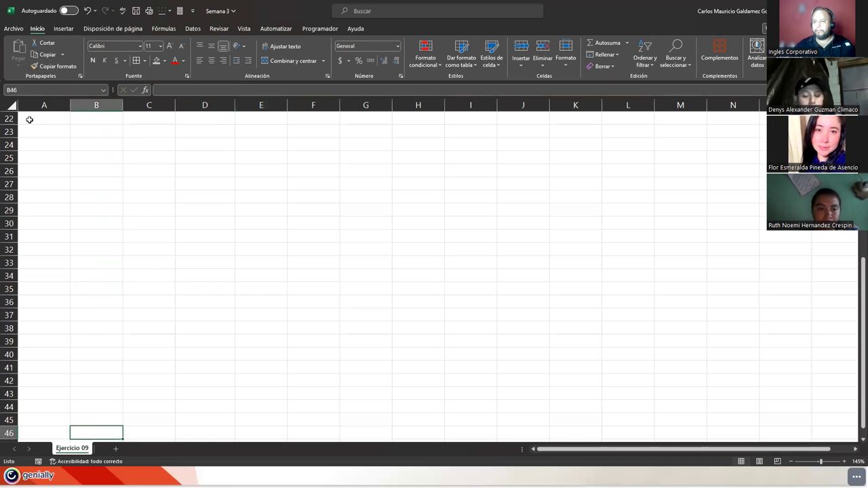
{"action": "left_click", "coordinate": [81, 159]}
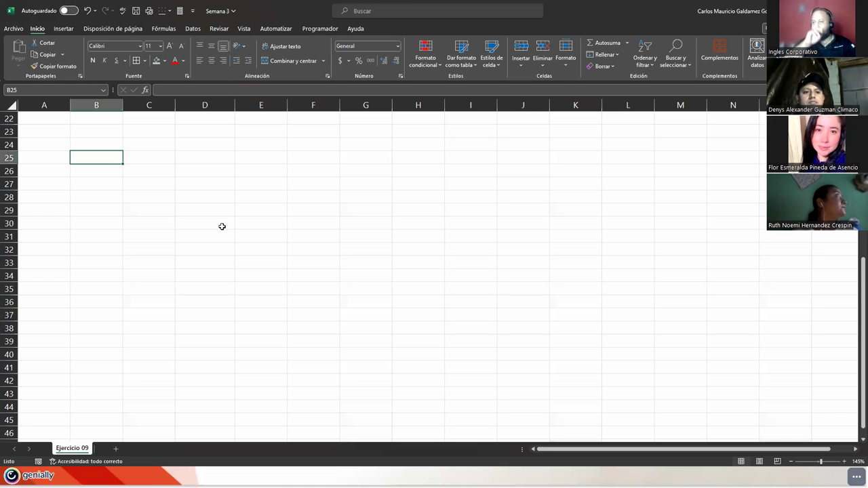
{"action": "type", "text": "#"}
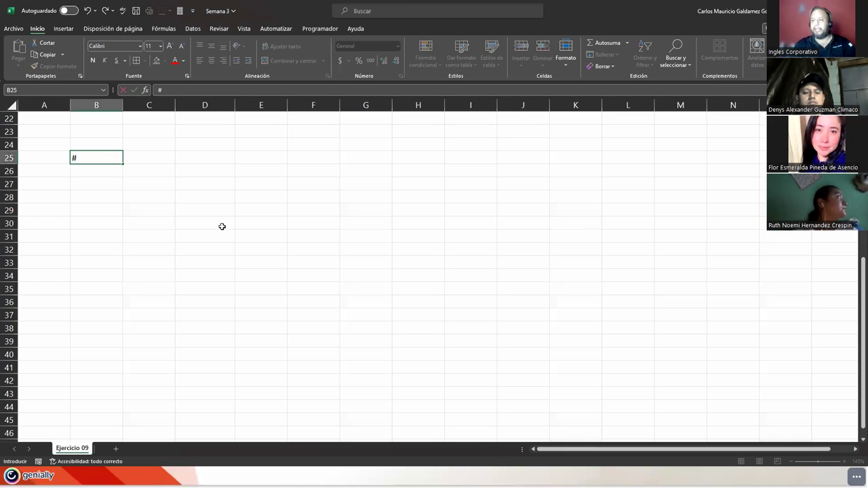
{"action": "key", "text": "Tab"}
{"action": "type", "text": "Nombre"}
{"action": "key", "text": "Tab"}
{"action": "type", "text": "Apellido"}
{"action": "key", "text": "Tab"}
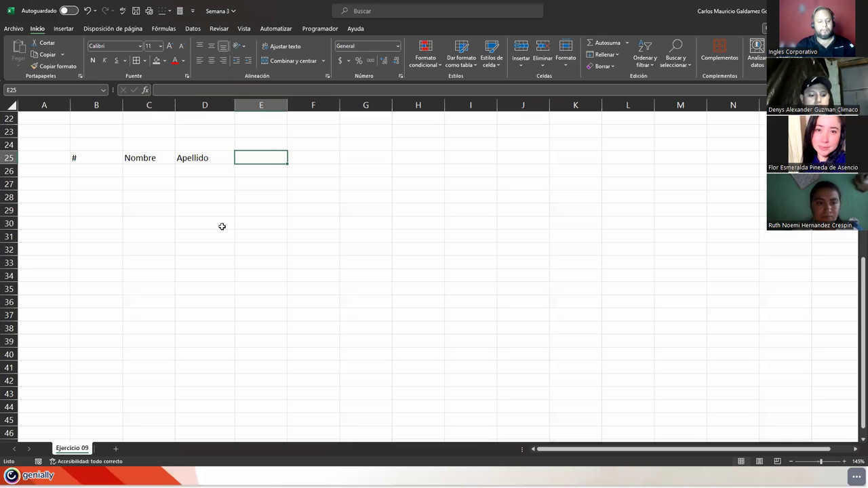
{"action": "type", "text": "Grado"}
{"action": "key", "text": "Tab"}
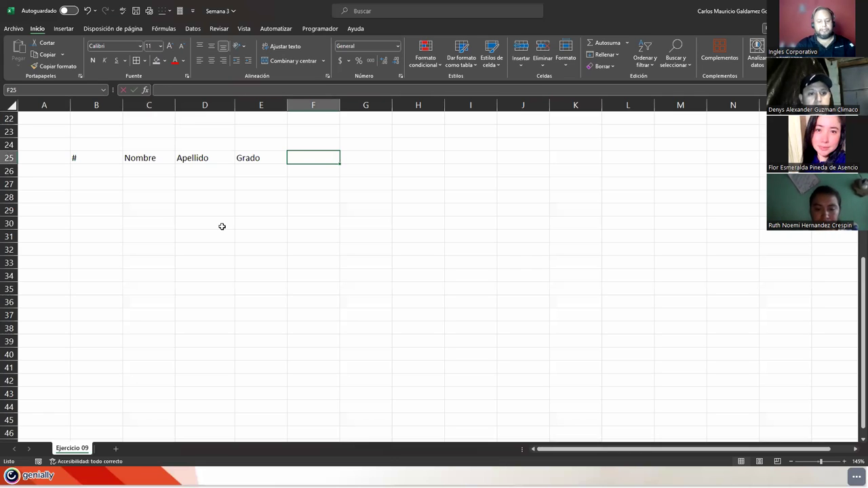
{"action": "type", "text": "Sección"}
{"action": "key", "text": "Tab"}
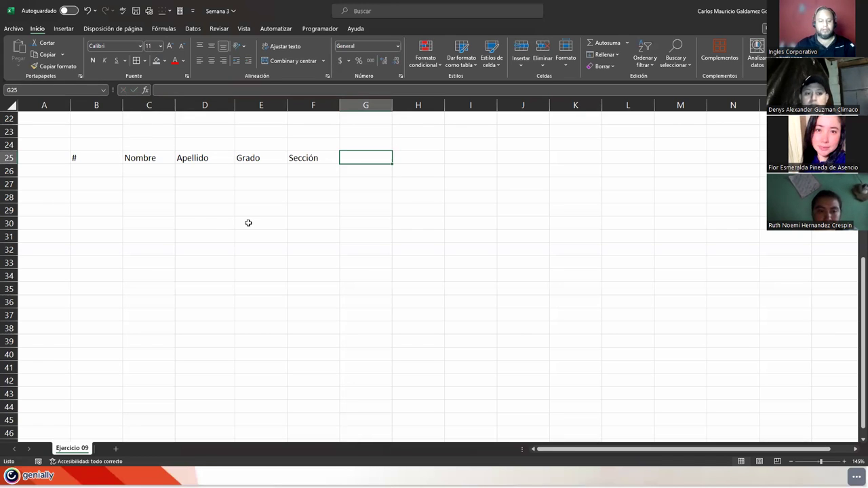
- Add the headers Actividad 1 in G25 and Tarea 1 in H25 of the grades table
{"action": "type", "text": "actividad"}
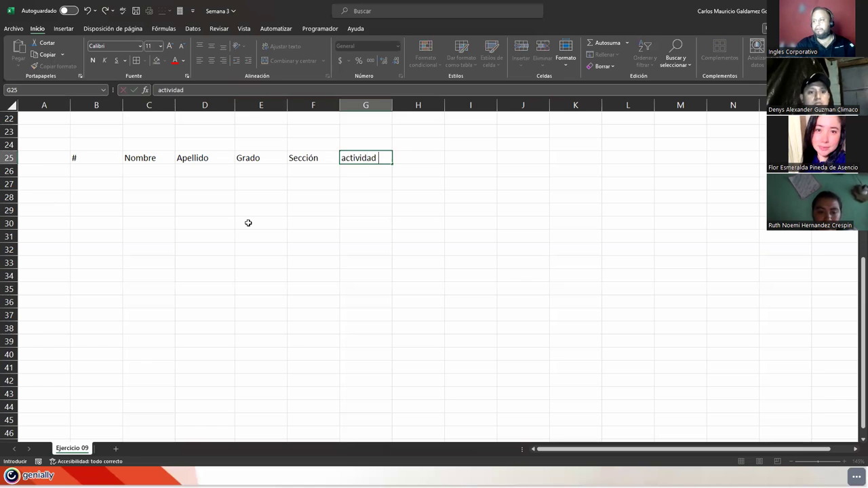
{"action": "key", "text": "Escape"}
{"action": "type", "text": "Activida"}
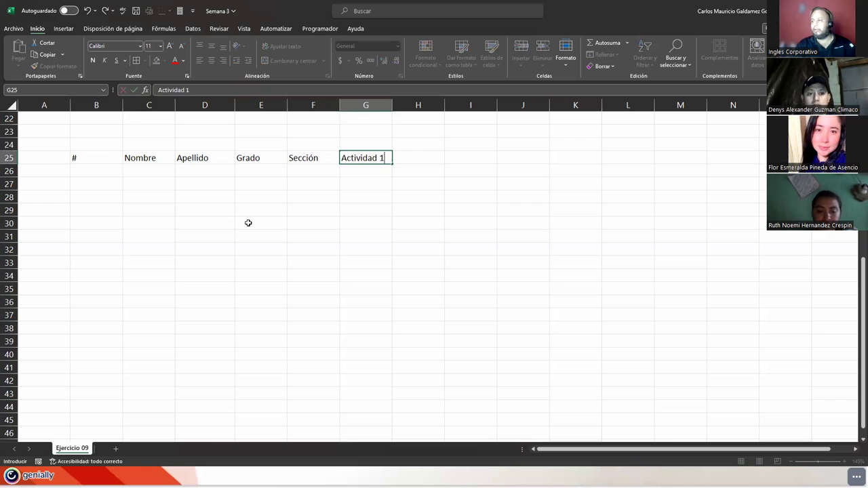
{"action": "key", "text": "Tab"}
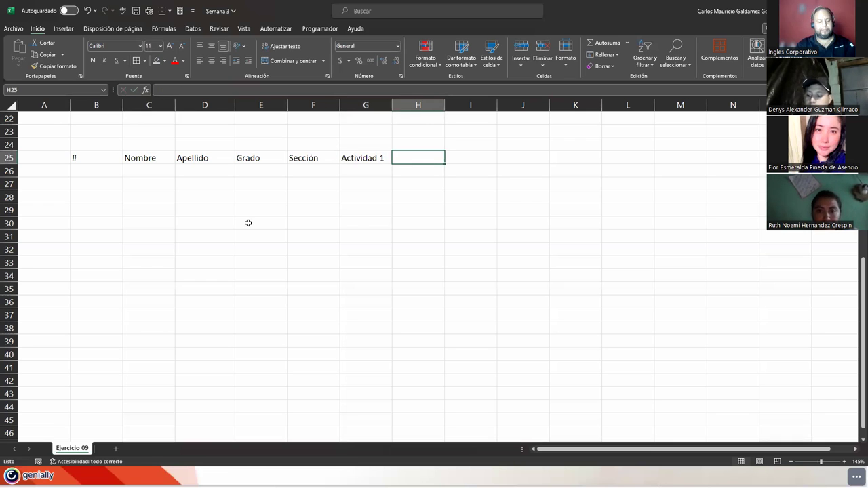
{"action": "type", "text": "Tarea 1"}
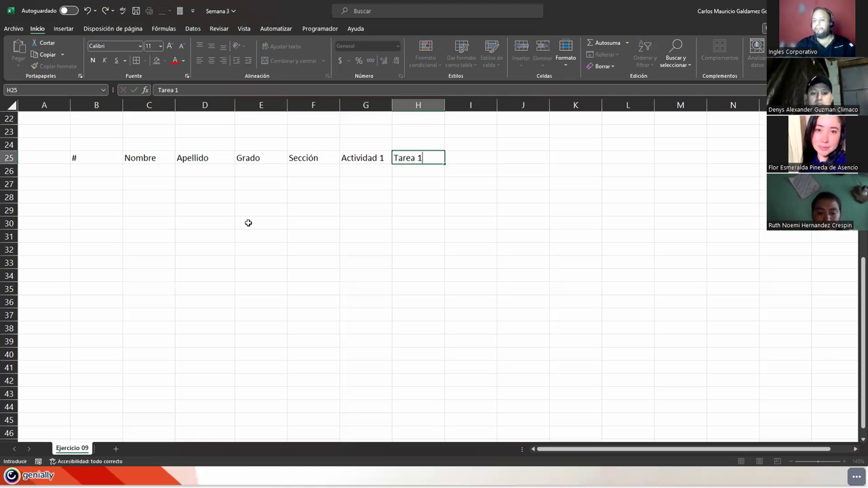
{"action": "key", "text": "Tab"}
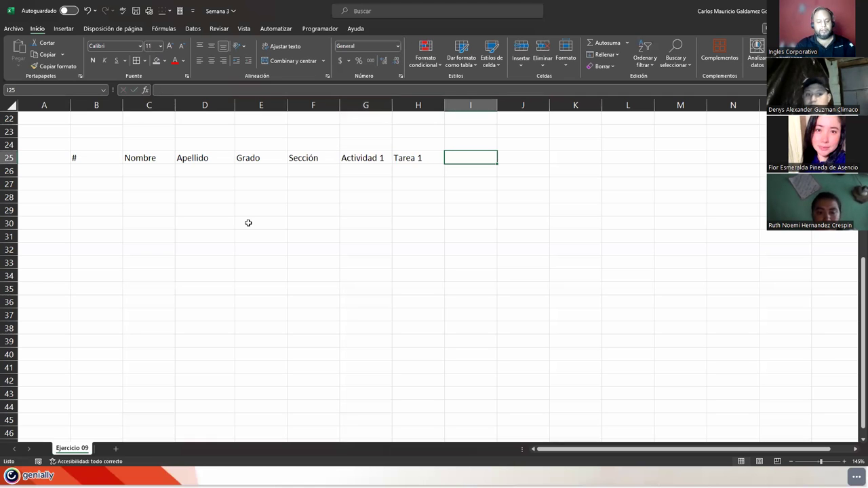
- Enter the capitalised header Exposicion in I25
{"action": "type", "text": "exposicio"}
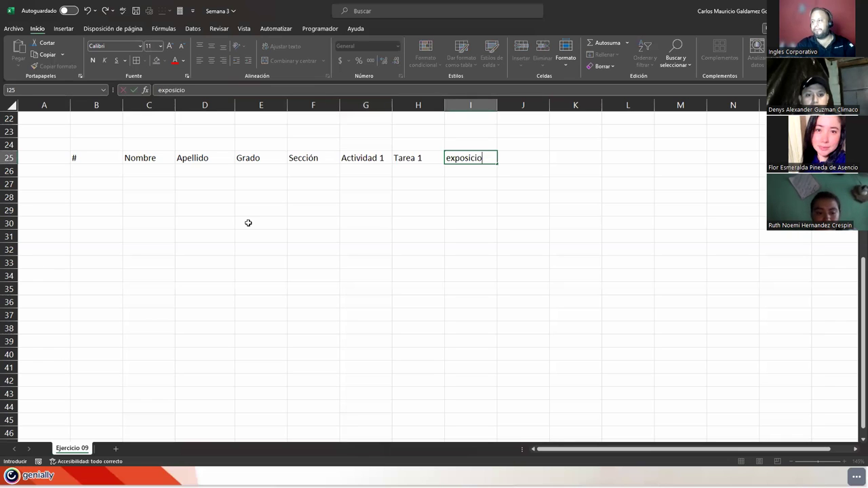
{"action": "key", "text": "BackSpace"}
{"action": "key", "text": "BackSpace"}
{"action": "key", "text": "BackSpace"}
{"action": "key", "text": "BackSpace"}
{"action": "key", "text": "BackSpace"}
{"action": "key", "text": "BackSpace"}
{"action": "key", "text": "BackSpace"}
{"action": "key", "text": "BackSpace"}
{"action": "key", "text": "BackSpace"}
{"action": "type", "text": "Exposicion"}
{"action": "key", "text": "Tab"}
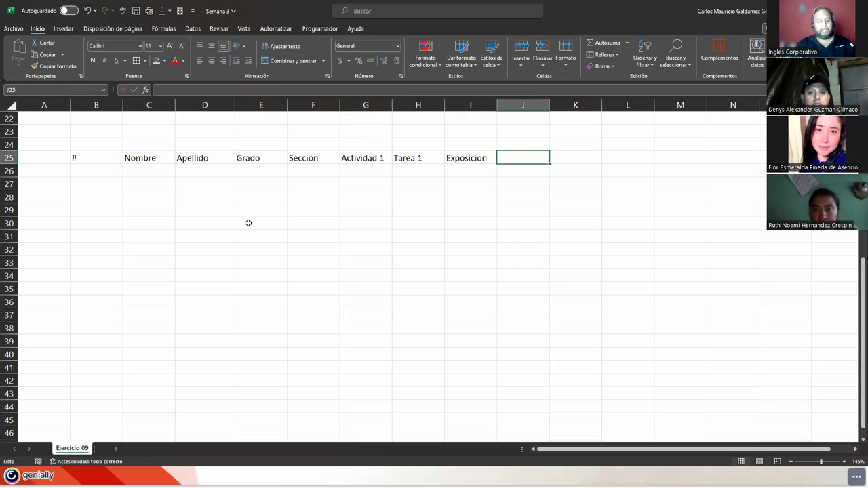
- Add the headers Prueba Objetiv in J25 and Nota Final in K25
{"action": "type", "text": "Prueba Objetiv"}
{"action": "key", "text": "Tab"}
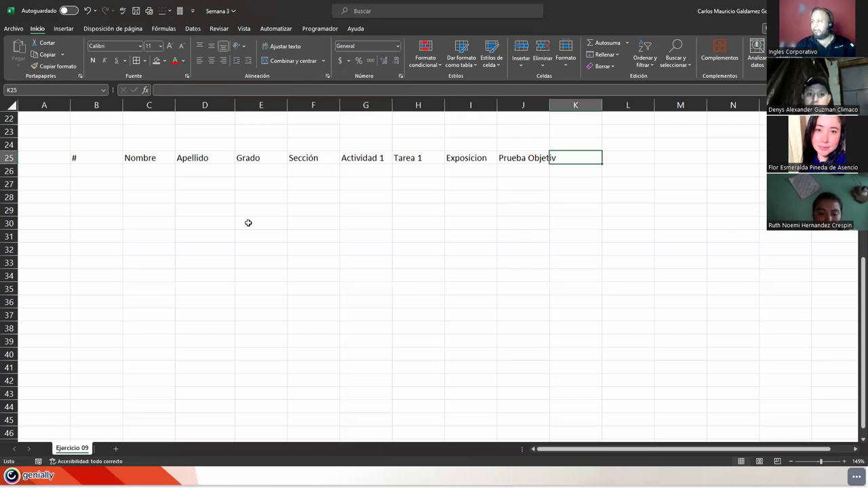
{"action": "type", "text": "Not"}
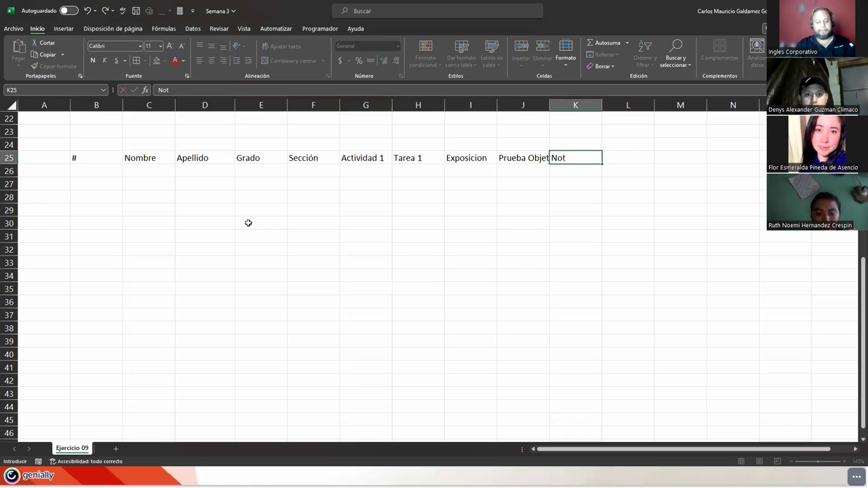
{"action": "type", "text": "a Final"}
{"action": "key", "text": "Tab"}
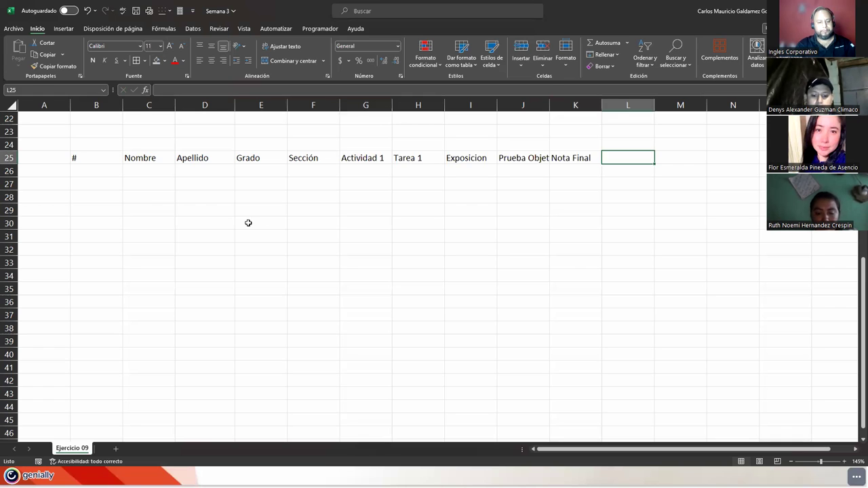
{"action": "type", "text": "O"}
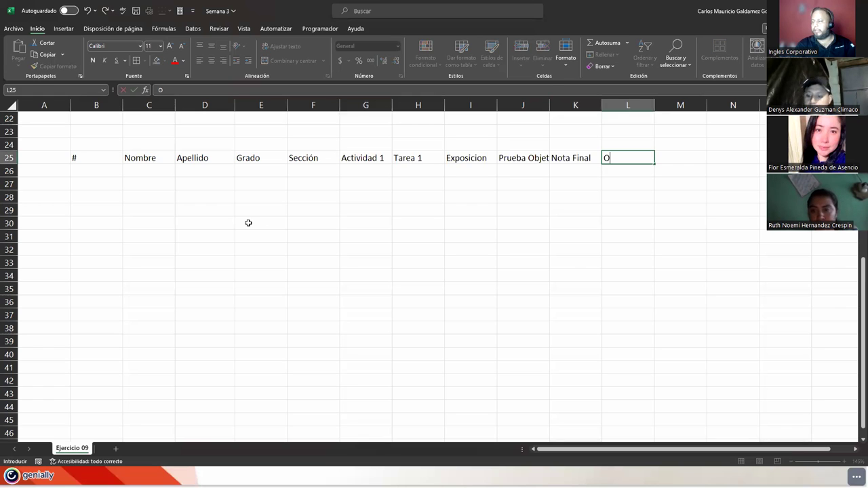
{"action": "key", "text": "BackSpace"}
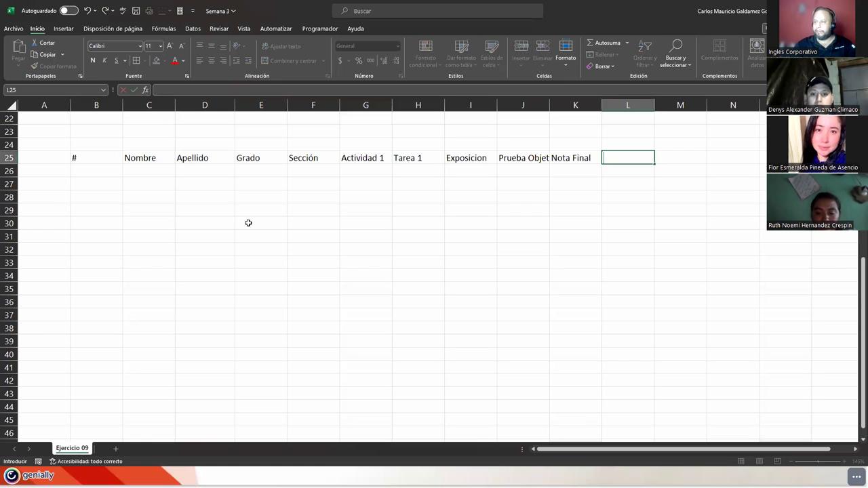
- Narrow the # column and widen the Nombre and Apellido columns
{"action": "left_click", "coordinate": [118, 107]}
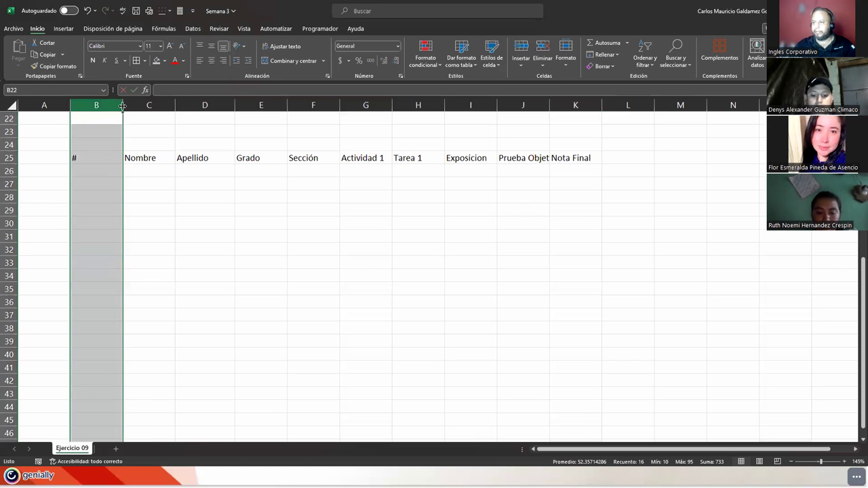
{"action": "left_click_drag", "start_coordinate": [123, 107], "coordinate": [105, 106]}
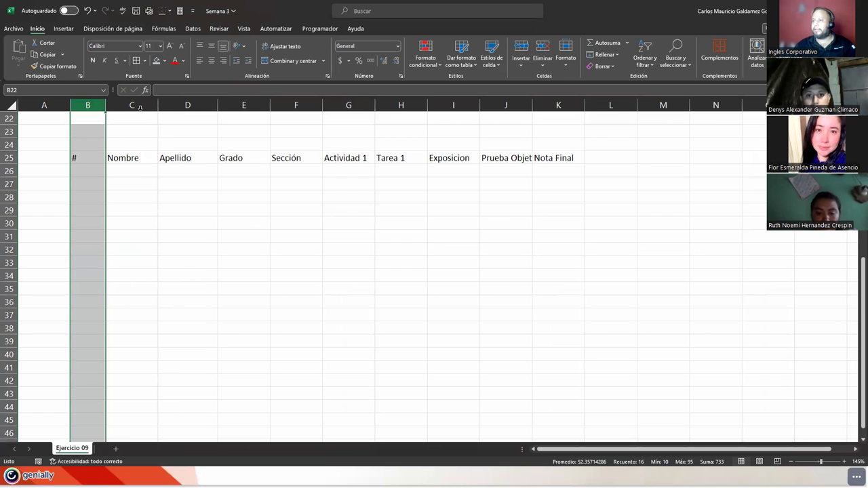
{"action": "left_click_drag", "start_coordinate": [158, 106], "coordinate": [188, 115]}
{"action": "left_click_drag", "start_coordinate": [247, 106], "coordinate": [255, 107]}
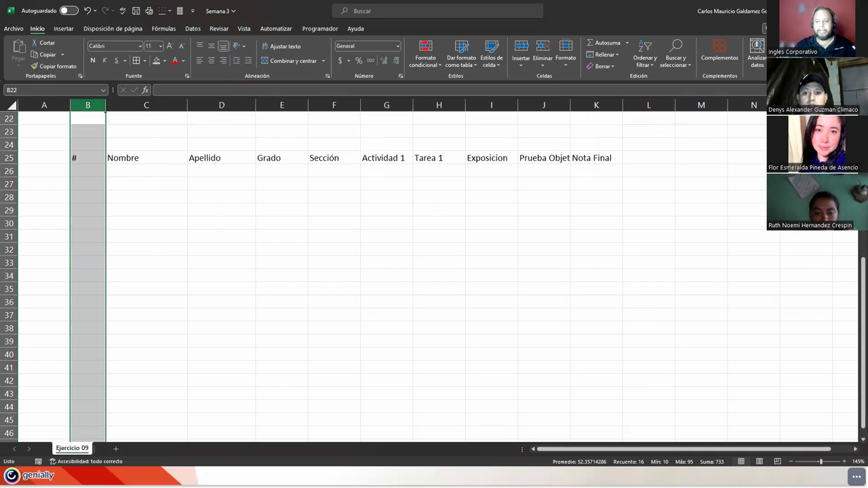
{"action": "left_click_drag", "start_coordinate": [255, 107], "coordinate": [270, 106]}
- Narrow the Grado, Sección, Actividad 1, Tarea 1 and Exposicion columns to fit their headers, with Exposicion about 10.29 wide
{"action": "left_click_drag", "start_coordinate": [322, 107], "coordinate": [302, 106]}
{"action": "left_click_drag", "start_coordinate": [358, 106], "coordinate": [337, 106]}
{"action": "left_click_drag", "start_coordinate": [389, 106], "coordinate": [386, 107]}
{"action": "left_click_drag", "start_coordinate": [438, 106], "coordinate": [479, 106]}
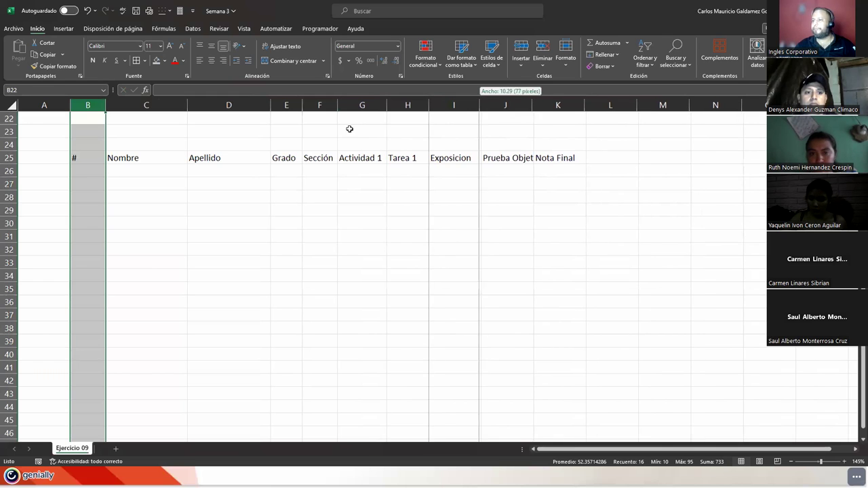
- Number the student rows from 1 to 10 in B26:B35 by filling the series down
{"action": "left_click", "coordinate": [85, 159]}
{"action": "left_click", "coordinate": [80, 174]}
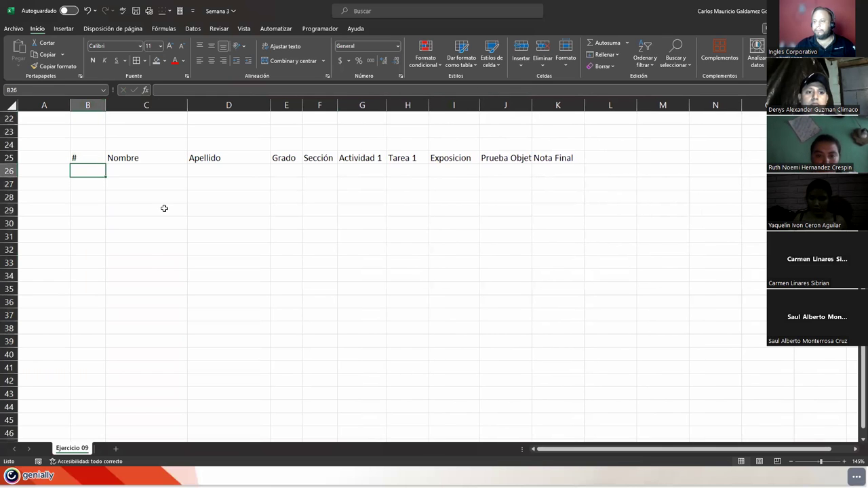
{"action": "key", "text": "ctrl+Down"}
{"action": "key", "text": "ctrl+Up"}
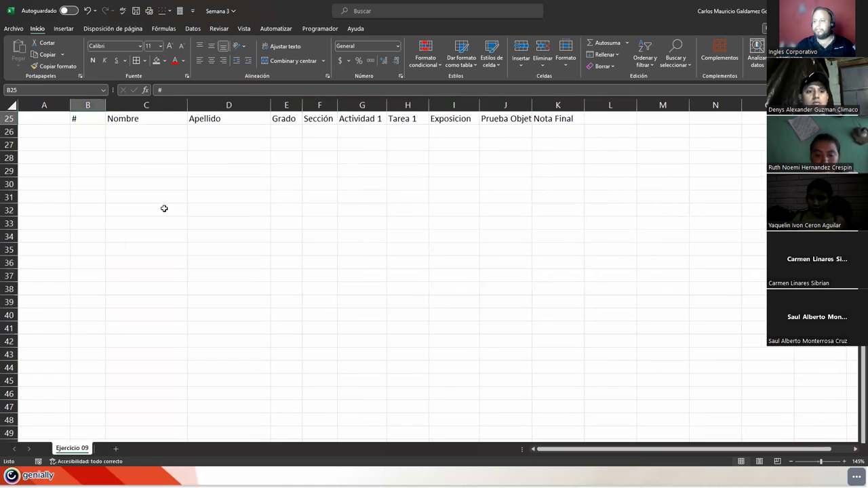
{"action": "key", "text": "Down"}
{"action": "type", "text": "1"}
{"action": "key", "text": "Return"}
{"action": "type", "text": "2"}
{"action": "key", "text": "Return"}
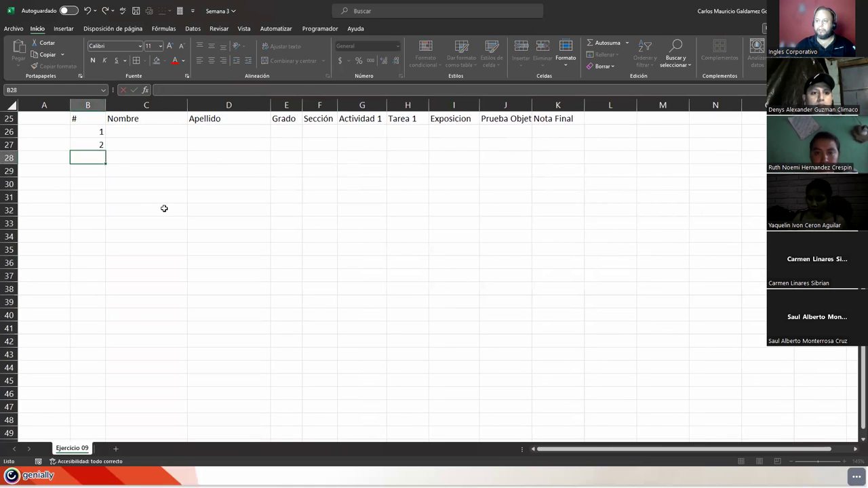
{"action": "left_click_drag", "start_coordinate": [90, 131], "coordinate": [105, 255]}
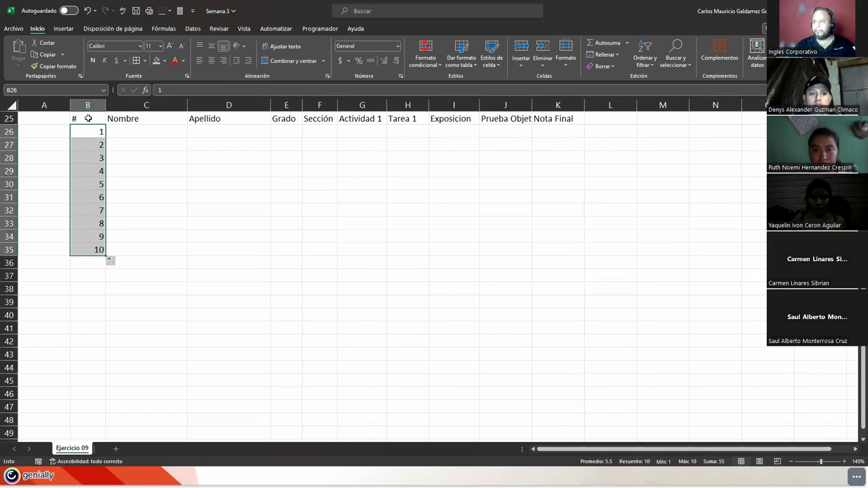
- Apply all borders to the table range B25:L35 and enter the header Concepto in L25
{"action": "left_click_drag", "start_coordinate": [88, 118], "coordinate": [590, 247]}
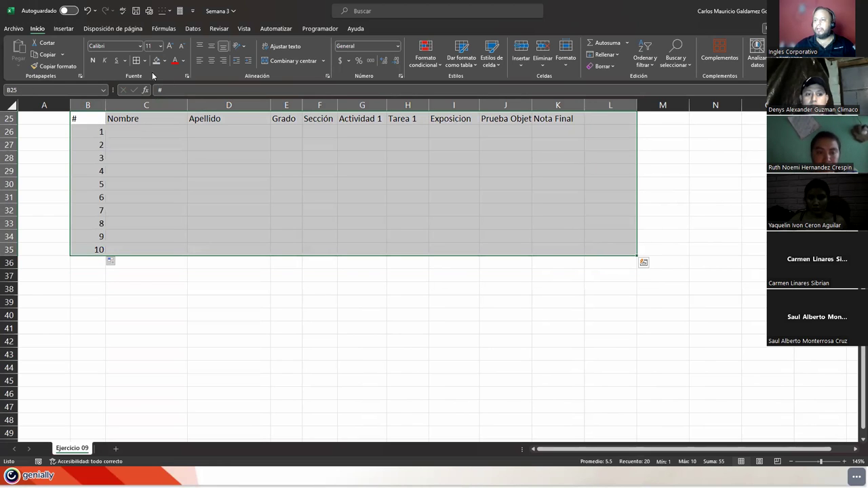
{"action": "left_click", "coordinate": [136, 61]}
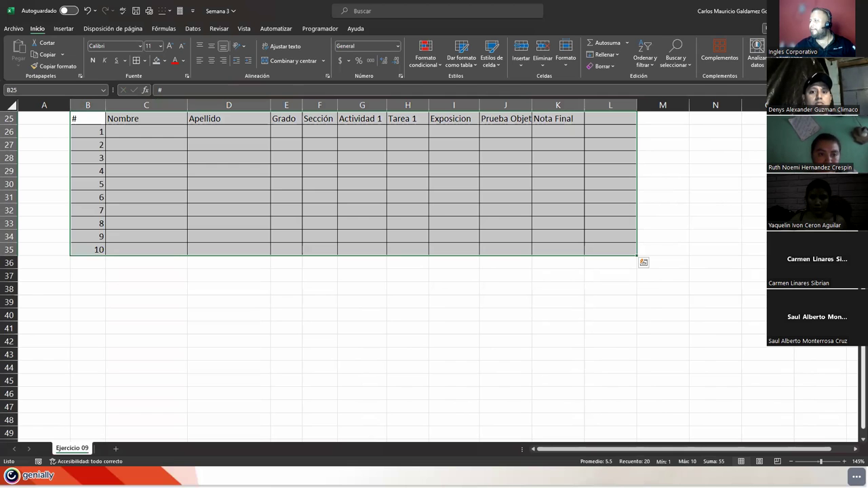
{"action": "scroll", "coordinate": [687, 194], "scroll_direction": "up", "scroll_amount": 1}
{"action": "left_click", "coordinate": [607, 153]}
{"action": "left_click", "coordinate": [607, 153]}
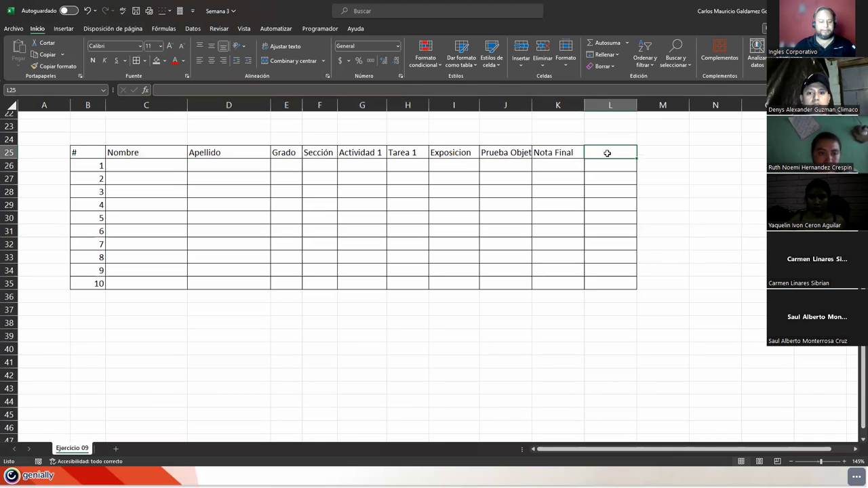
{"action": "type", "text": "Concepto"}
{"action": "key", "text": "Return"}
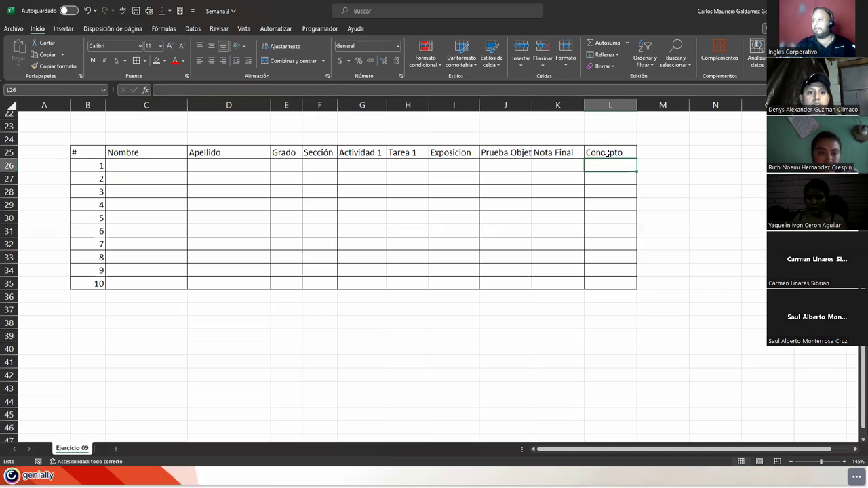
- Enter the given names of students 1 and 2 in C26:C27 of the Nombre column
{"action": "left_click", "coordinate": [156, 164]}
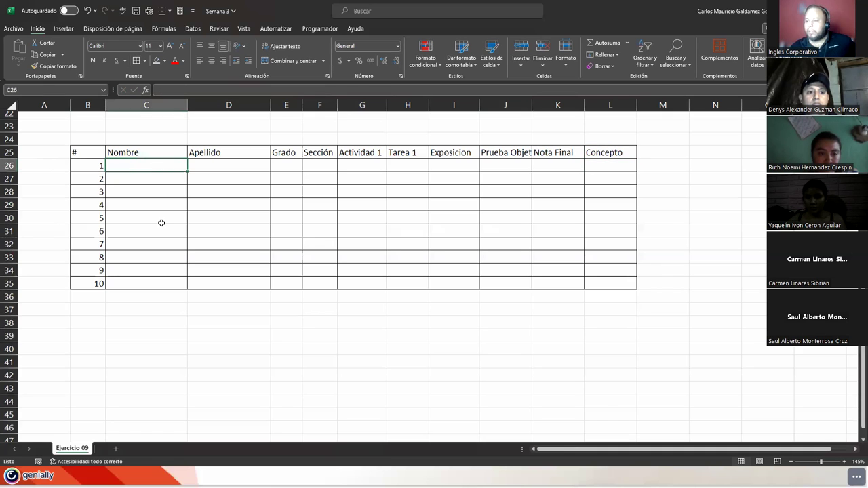
{"action": "type", "text": "Juan g"}
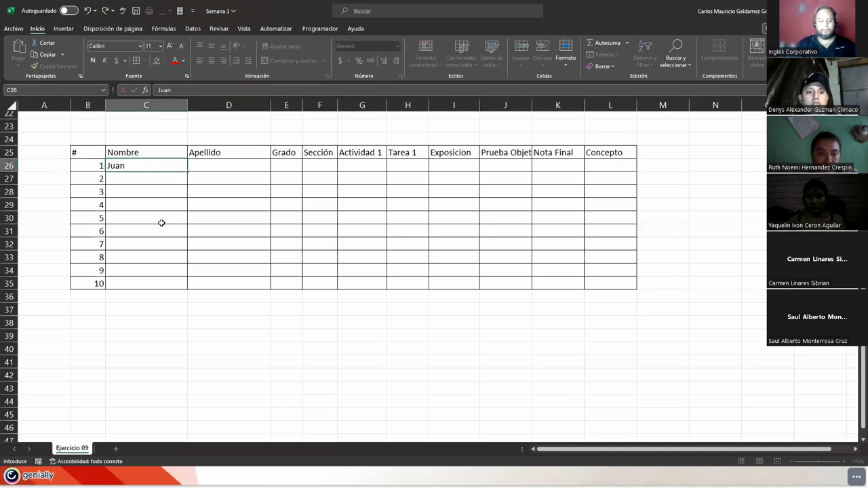
{"action": "key", "text": "BackSpace"}
{"action": "key", "text": "BackSpace"}
{"action": "type", "text": "Pablo"}
{"action": "key", "text": "Return"}
{"action": "type", "text": "Mario"}
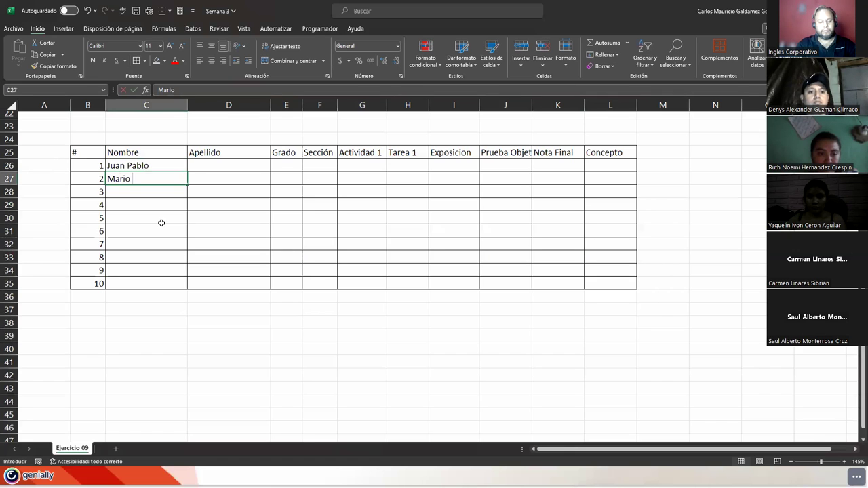
{"action": "type", "text": " ernesto"}
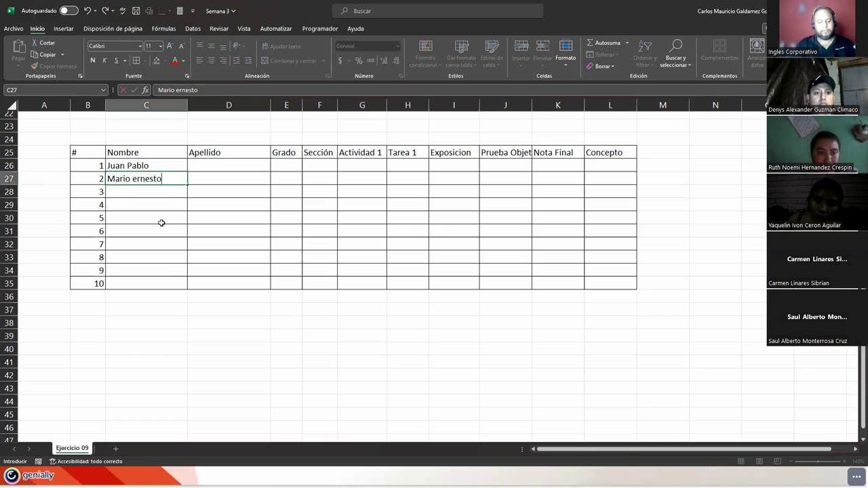
{"action": "key", "text": "Return"}
- Enter the given names of students 3 to 5 in C28:C30 of the Nombre column
{"action": "type", "text": "Maria Elen"}
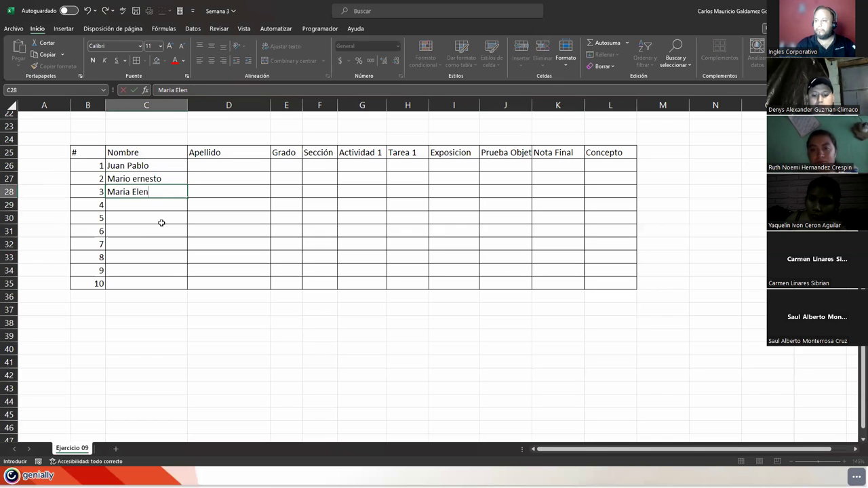
{"action": "type", "text": "a"}
{"action": "key", "text": "Return"}
{"action": "type", "text": "Lu"}
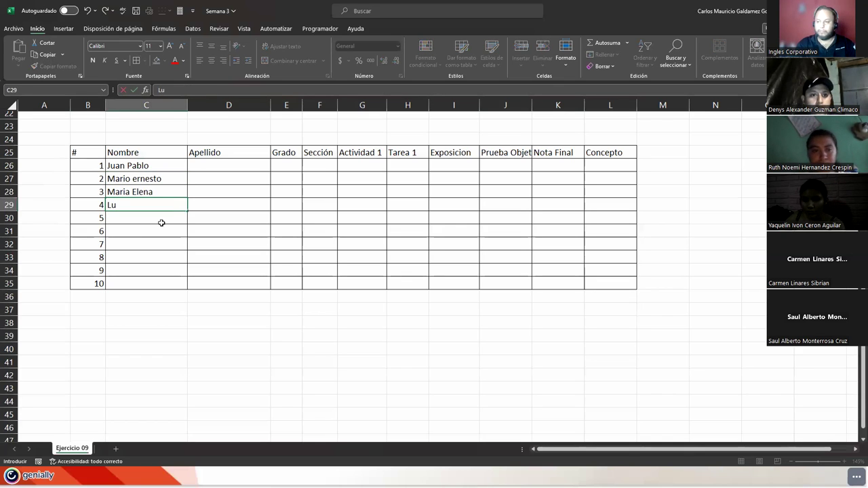
{"action": "type", "text": "ciana Carl"}
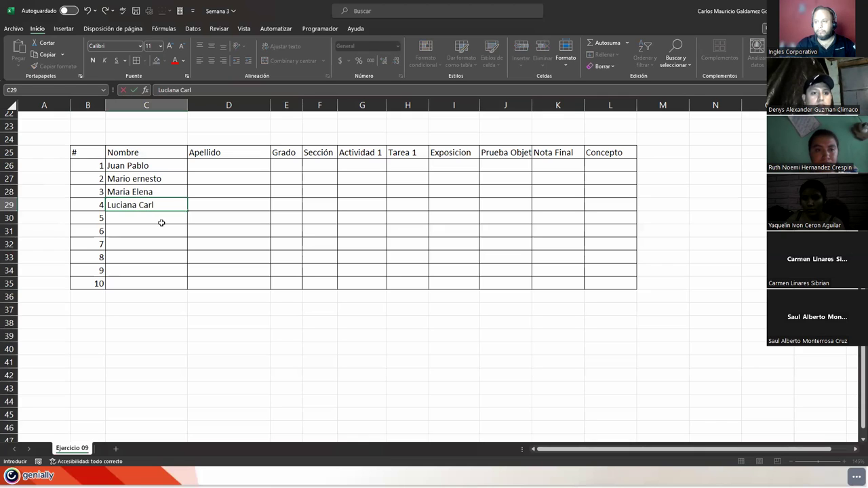
{"action": "type", "text": "iolina"}
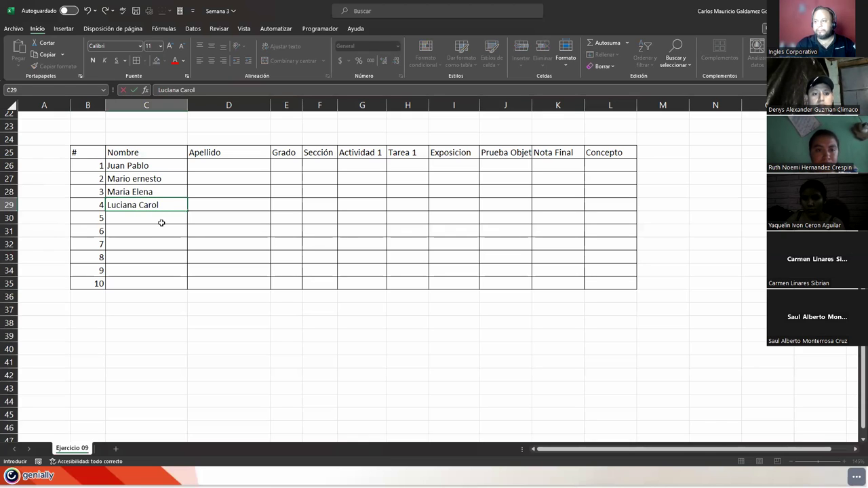
{"action": "key", "text": "Return"}
{"action": "type", "text": "Carlos Jos"}
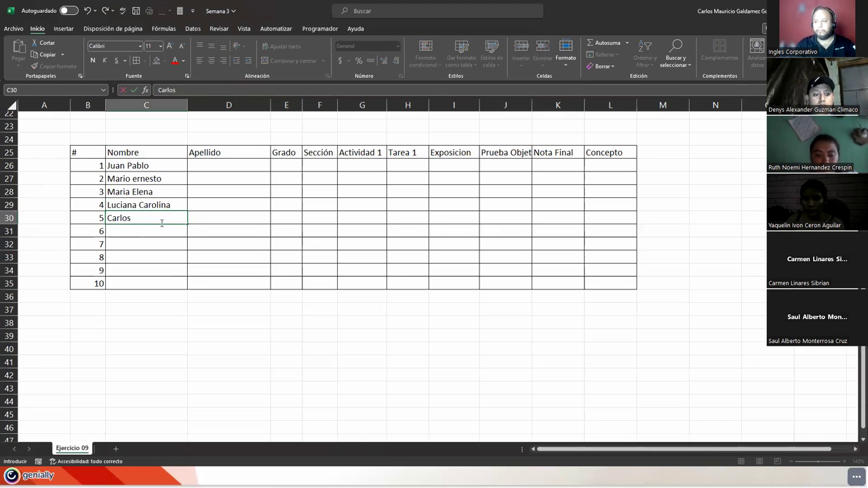
{"action": "key", "text": "Tab"}
- Enter the surnames of students 1 and 2 in D26:D27 of the Apellido column
{"action": "key", "text": "Up"}
{"action": "key", "text": "Up"}
{"action": "key", "text": "Up"}
{"action": "key", "text": "Up"}
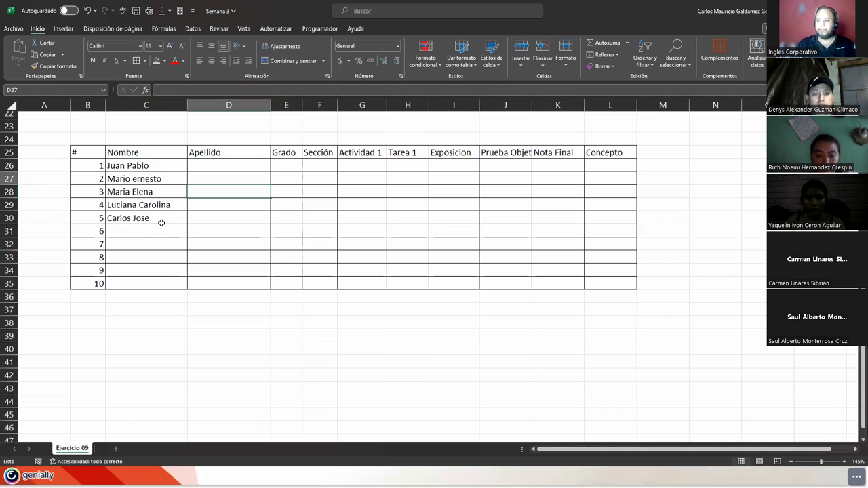
{"action": "type", "text": "Rui"}
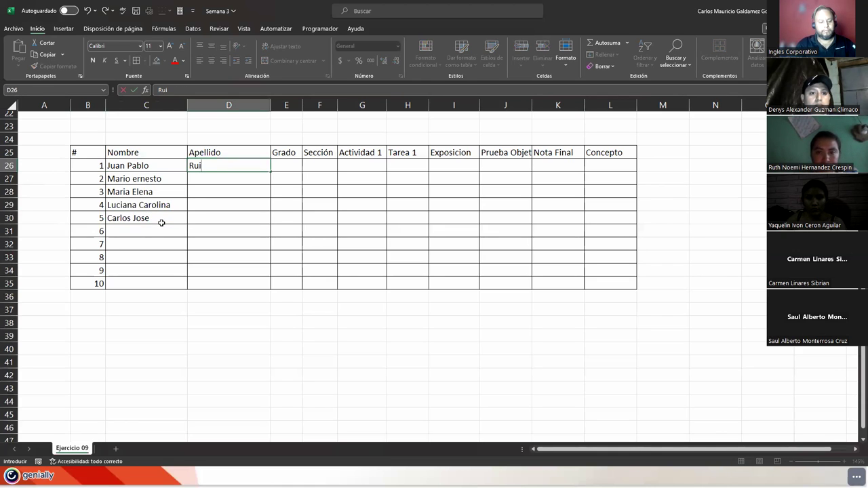
{"action": "type", "text": "z Mendez"}
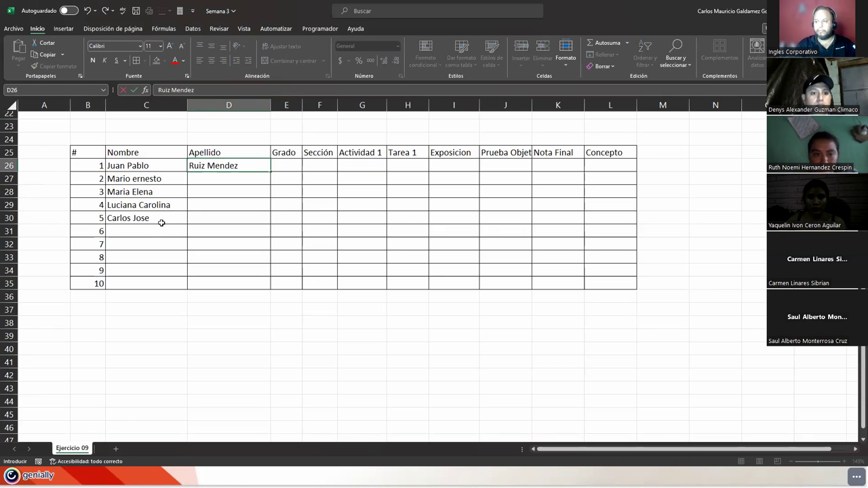
{"action": "key", "text": "Return"}
{"action": "type", "text": "M"}
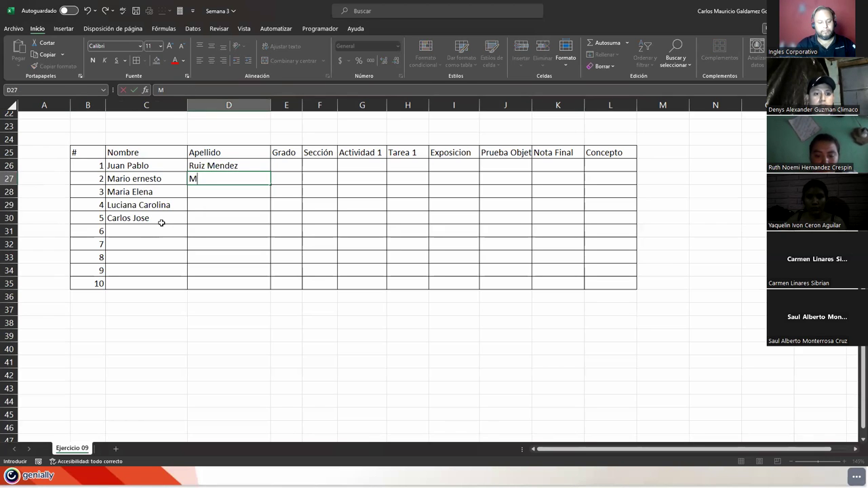
{"action": "type", "text": "artinez Cruz"}
{"action": "key", "text": "Return"}
- Enter the surnames of students 3 to 5 in D28:D30 of the Apellido column
{"action": "type", "text": "Os"}
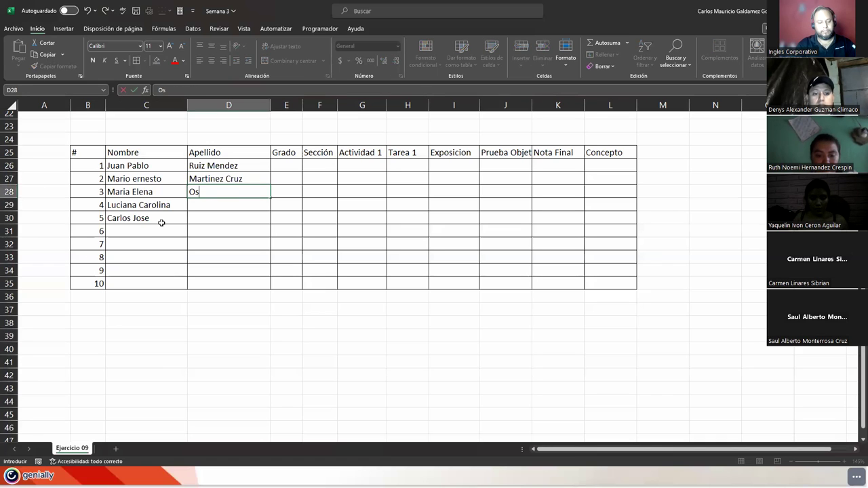
{"action": "type", "text": "iris Castro"}
{"action": "key", "text": "Return"}
{"action": "type", "text": "Sorto Moji"}
{"action": "key", "text": "BackSpace"}
{"action": "key", "text": "BackSpace"}
{"action": "type", "text": "ójica"}
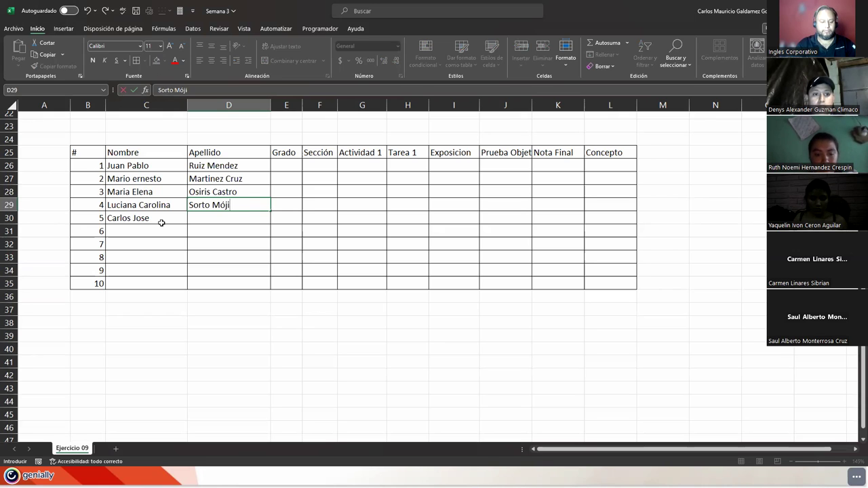
{"action": "key", "text": "Return"}
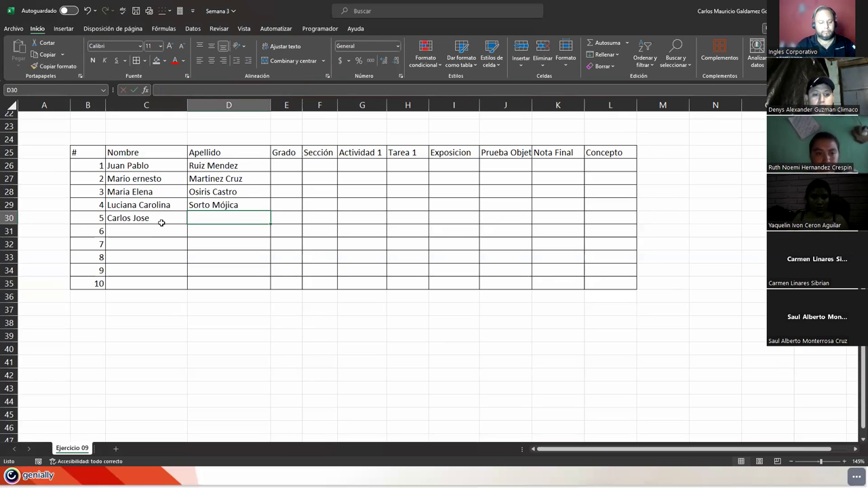
{"action": "type", "text": "Galvez"}
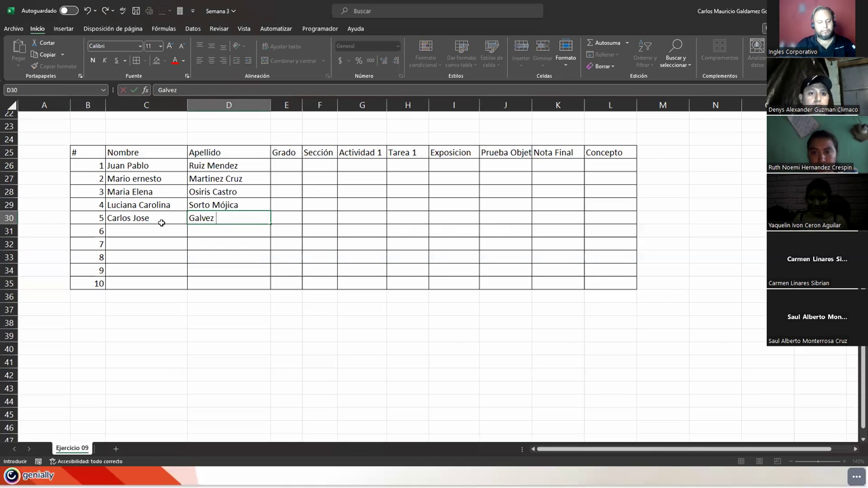
{"action": "type", "text": " Mendez"}
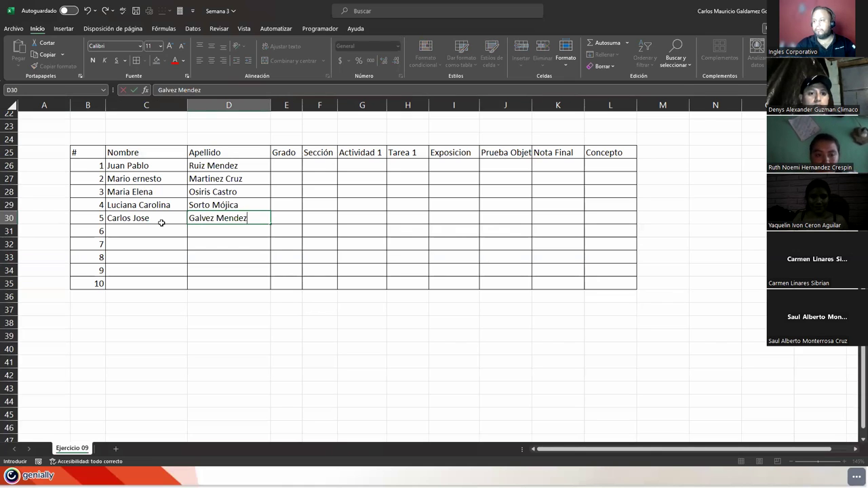
{"action": "key", "text": "Return"}
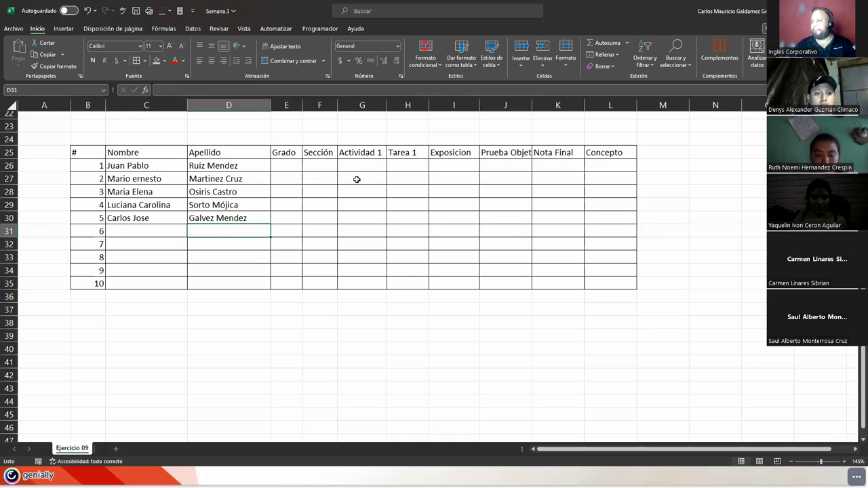
- Apply the Número format to the grade cells G26:K30
{"action": "left_click_drag", "start_coordinate": [355, 165], "coordinate": [568, 217]}
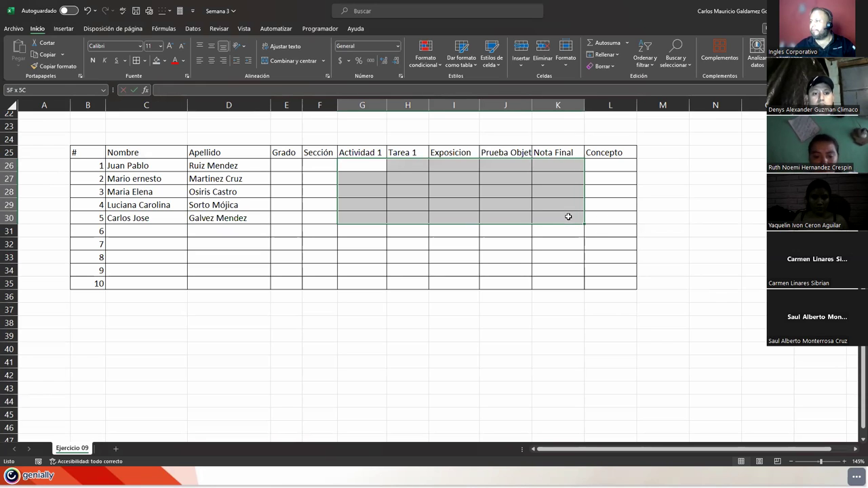
{"action": "left_click", "coordinate": [398, 46]}
{"action": "left_click", "coordinate": [384, 85]}
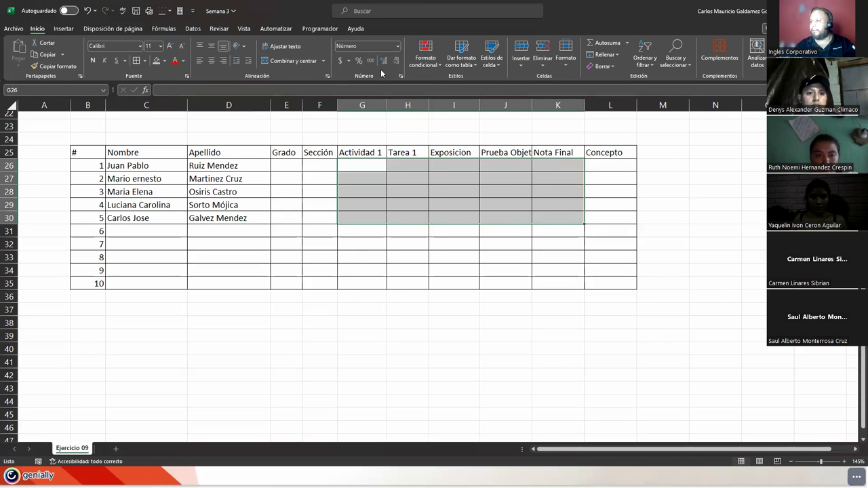
- Enter 10 in G26 under Actividad 1 and apply the Número format to all grade cells G26:K35
{"action": "left_click_drag", "start_coordinate": [358, 166], "coordinate": [406, 179]}
{"action": "left_click", "coordinate": [358, 166]}
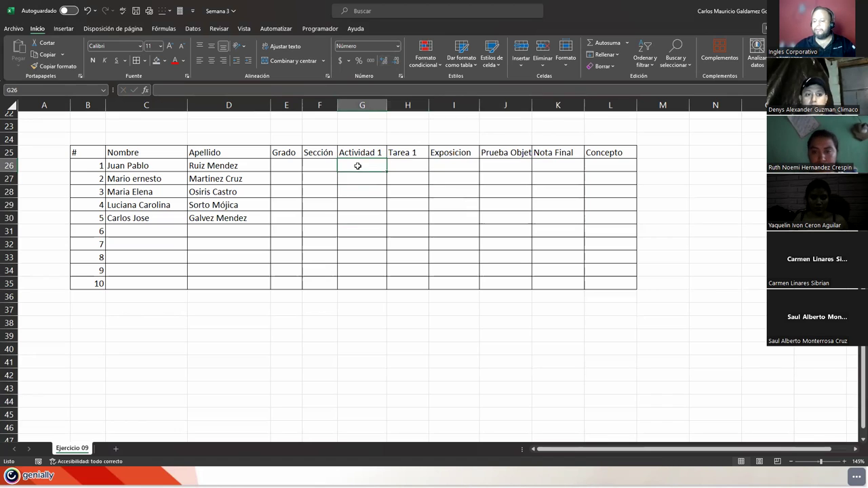
{"action": "type", "text": "10"}
{"action": "mouse_move", "coordinate": [357, 166]}
{"action": "left_mouse_down"}
{"action": "mouse_move", "coordinate": [389, 186]}
{"action": "mouse_move", "coordinate": [556, 238]}
{"action": "mouse_move", "coordinate": [586, 280]}
{"action": "mouse_move", "coordinate": [576, 290]}
{"action": "mouse_move", "coordinate": [572, 282]}
{"action": "left_mouse_up"}
{"action": "left_click", "coordinate": [398, 46]}
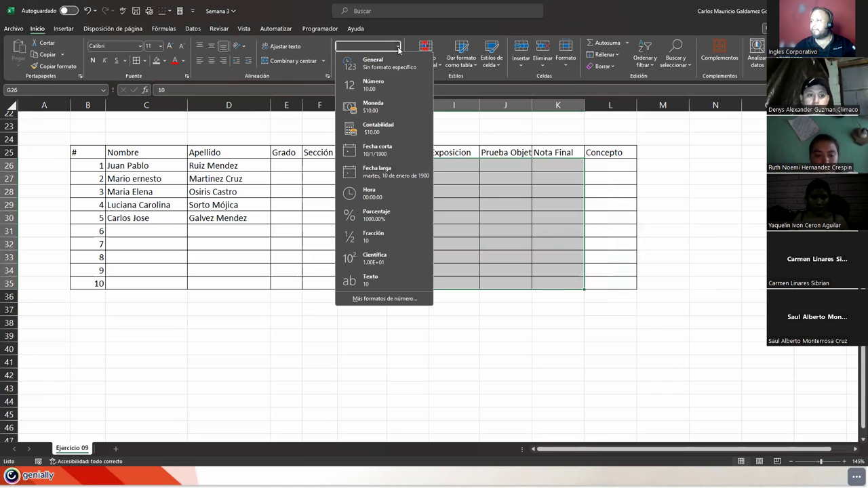
{"action": "left_click", "coordinate": [386, 108]}
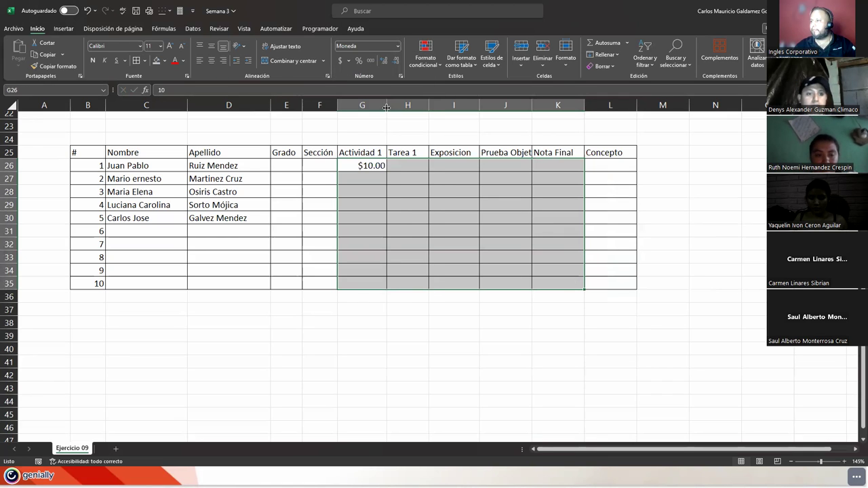
{"action": "left_click", "coordinate": [398, 46]}
{"action": "left_click", "coordinate": [373, 87]}
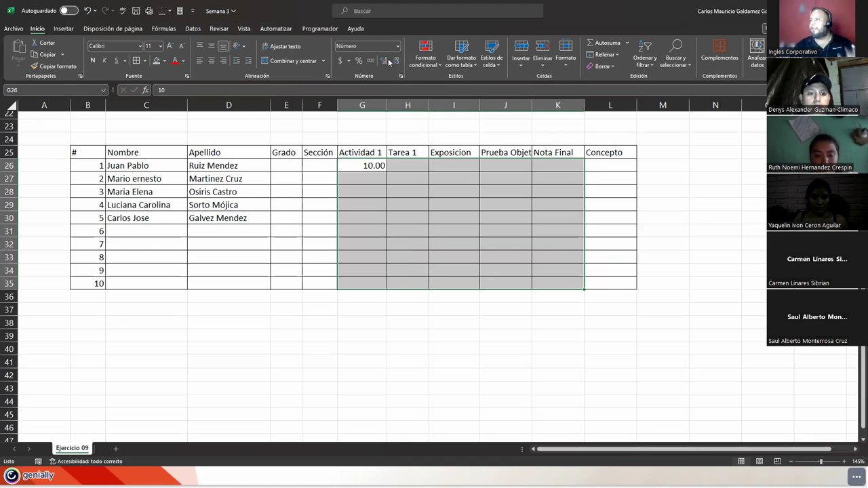
{"action": "left_click", "coordinate": [384, 60]}
{"action": "left_click", "coordinate": [396, 60]}
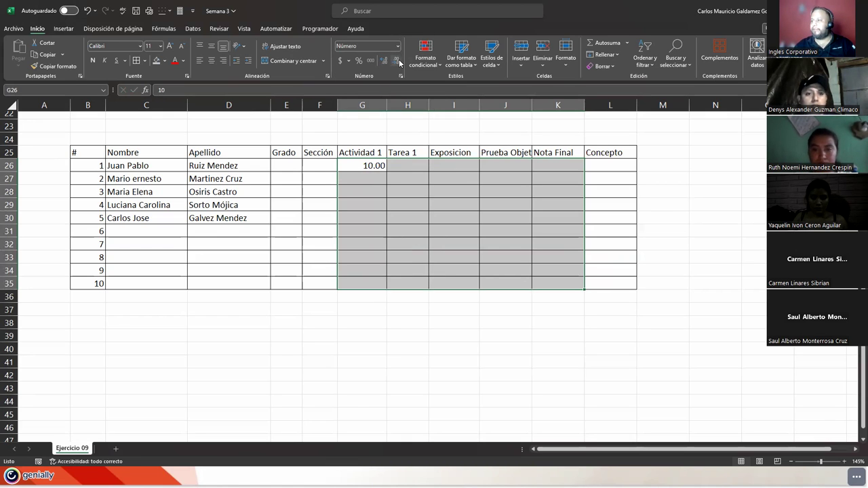
{"action": "left_click", "coordinate": [396, 60]}
{"action": "left_click", "coordinate": [383, 60]}
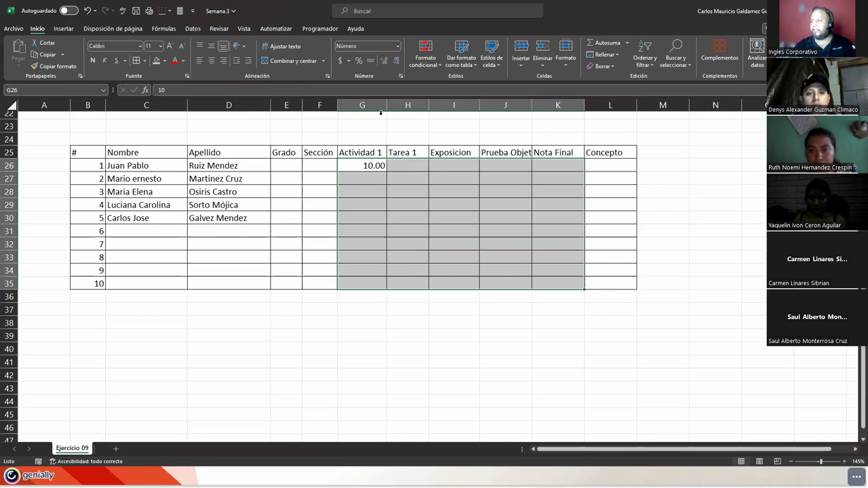
{"action": "left_click", "coordinate": [392, 194]}
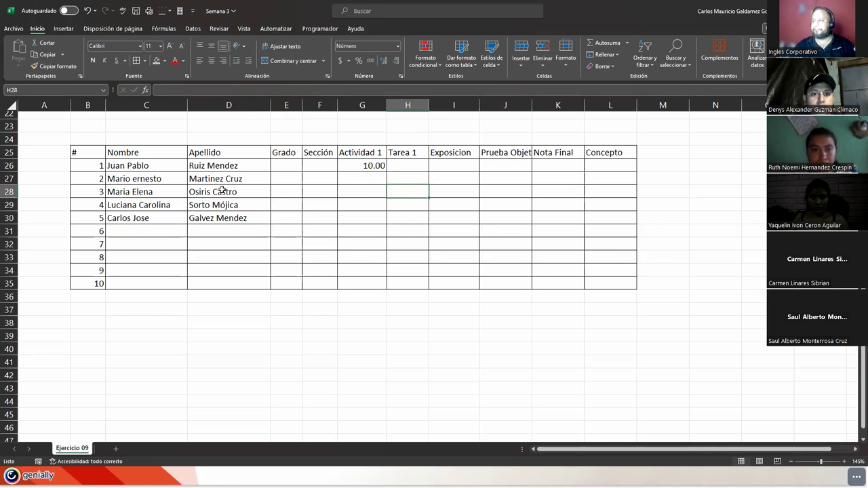
- Enter 9° in E26 of the Grado column and fill it down to E35
{"action": "left_click", "coordinate": [284, 165]}
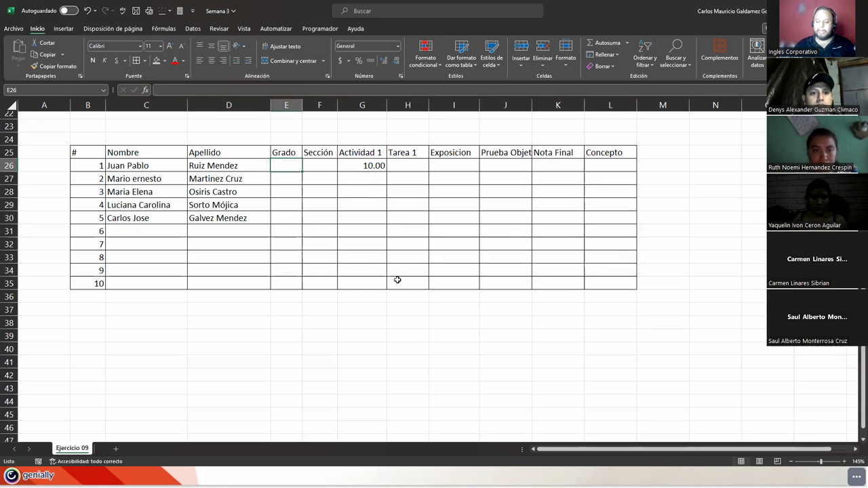
{"action": "type", "text": "9"}
{"action": "key", "text": "Return"}
{"action": "type", "text": "9"}
{"action": "key", "text": "Up"}
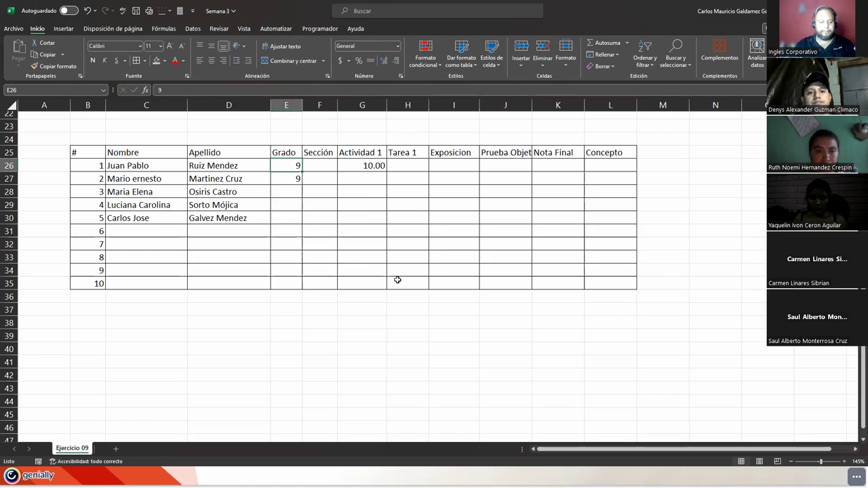
{"action": "type", "text": "9"}
{"action": "key", "text": "Return"}
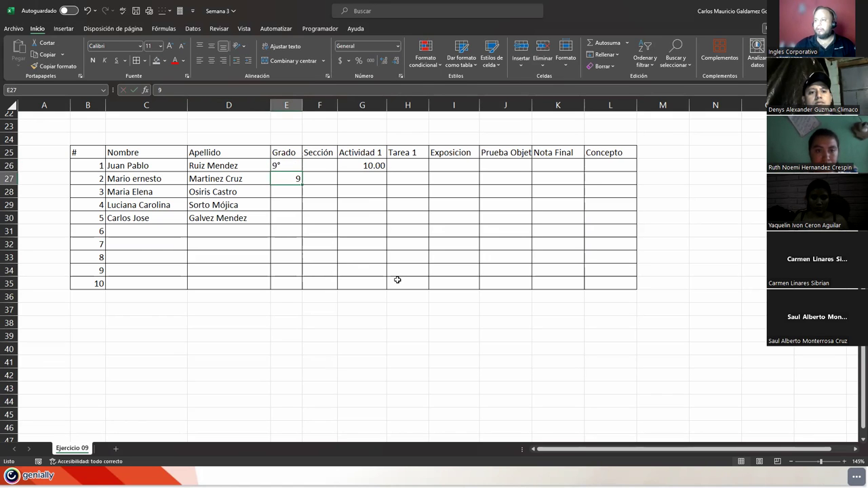
{"action": "left_click", "coordinate": [291, 168]}
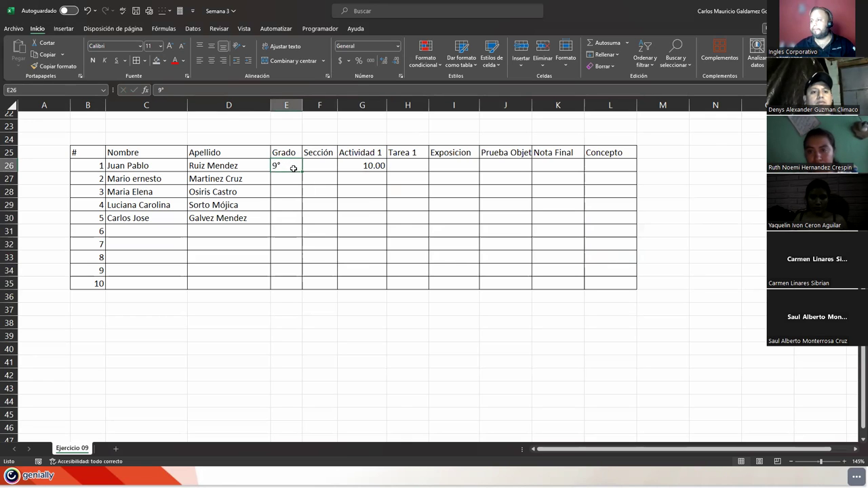
{"action": "left_click_drag", "start_coordinate": [302, 172], "coordinate": [302, 291]}
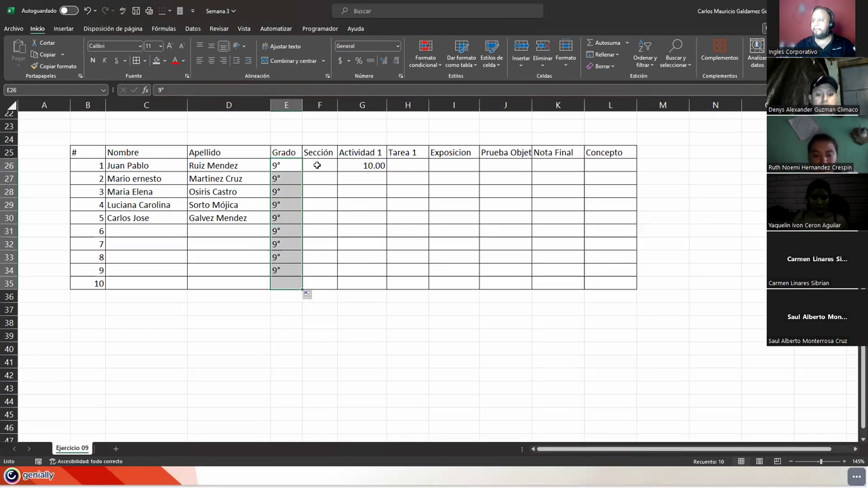
- Enter A in F26 of the Sección column and fill it down to F35
{"action": "left_click", "coordinate": [317, 164]}
{"action": "type", "text": "A"}
{"action": "left_click", "coordinate": [314, 166]}
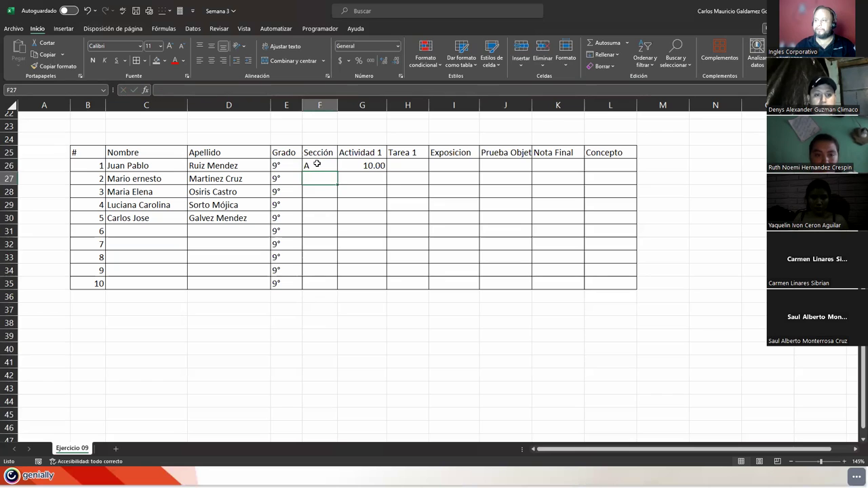
{"action": "left_click_drag", "start_coordinate": [337, 170], "coordinate": [342, 290]}
- Center the Grado and Sección values in E26:F35 and narrow the Nombre and Apellido columns to fit the names
{"action": "left_click_drag", "start_coordinate": [279, 166], "coordinate": [304, 285]}
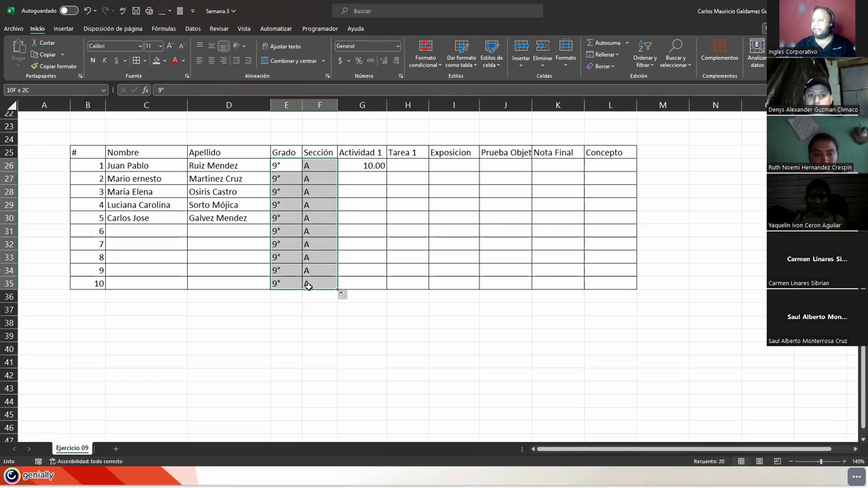
{"action": "left_click", "coordinate": [213, 62]}
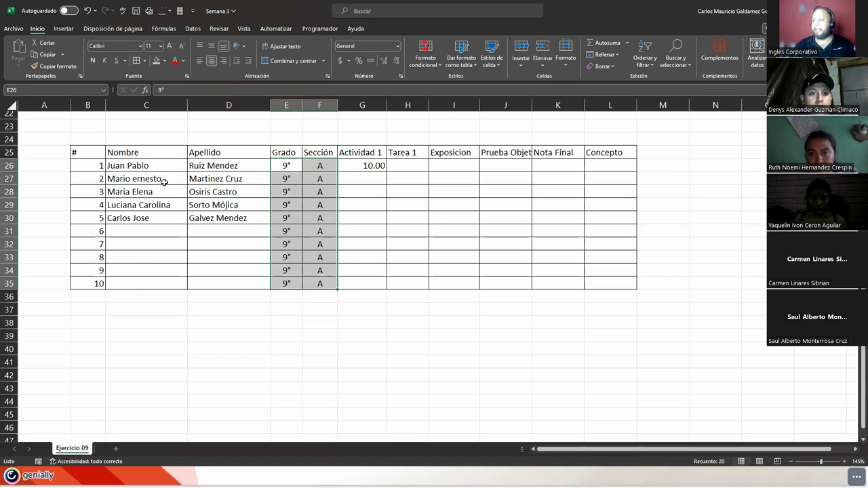
{"action": "left_click_drag", "start_coordinate": [189, 105], "coordinate": [175, 104]}
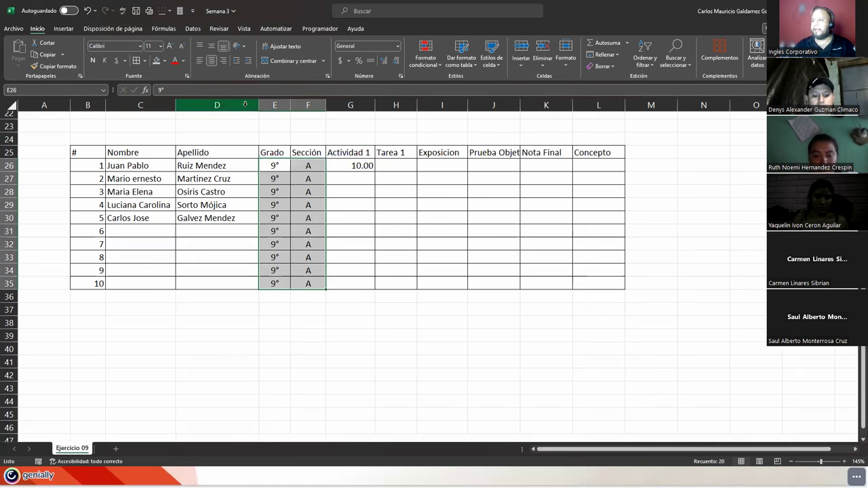
{"action": "left_click_drag", "start_coordinate": [258, 105], "coordinate": [241, 104]}
- Apply the Título 2 cell style to the header row B25:L25
{"action": "left_click_drag", "start_coordinate": [80, 151], "coordinate": [570, 152]}
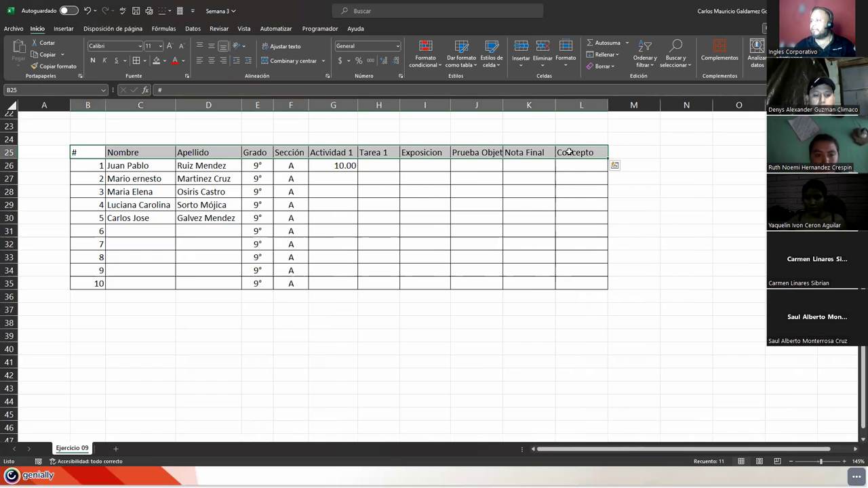
{"action": "left_click", "coordinate": [491, 59]}
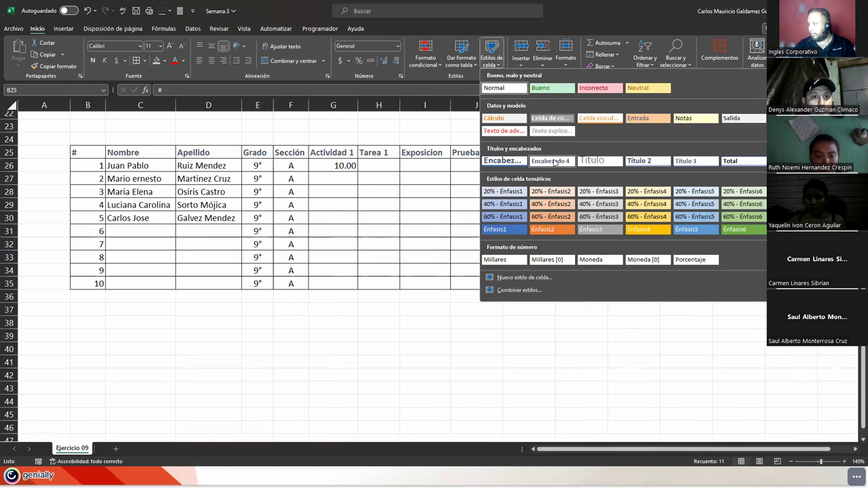
{"action": "left_click", "coordinate": [638, 164]}
- Apply the 60% - Énfasis3 cell style to the student numbers B26:B35 and reapply all borders to B25:L35
{"action": "left_click_drag", "start_coordinate": [90, 170], "coordinate": [88, 286]}
{"action": "left_click", "coordinate": [494, 66]}
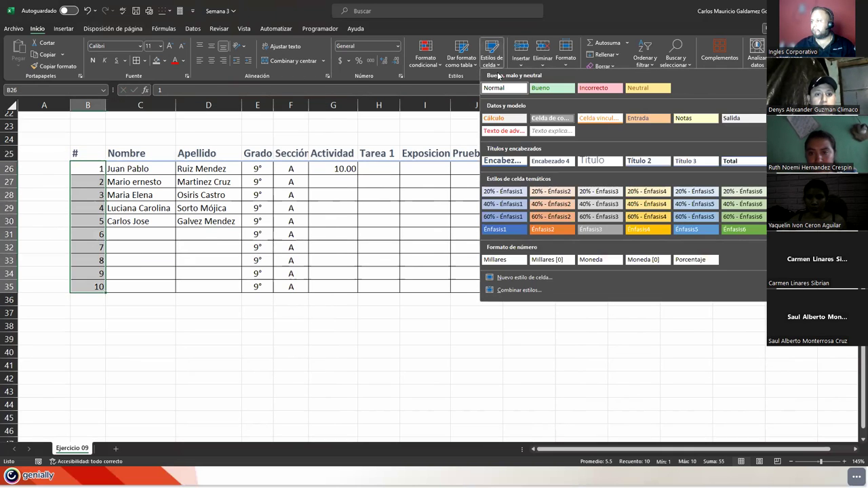
{"action": "left_click", "coordinate": [597, 217]}
{"action": "mouse_move", "coordinate": [85, 147]}
{"action": "left_mouse_down"}
{"action": "mouse_move", "coordinate": [520, 247]}
{"action": "mouse_move", "coordinate": [569, 283]}
{"action": "left_mouse_up"}
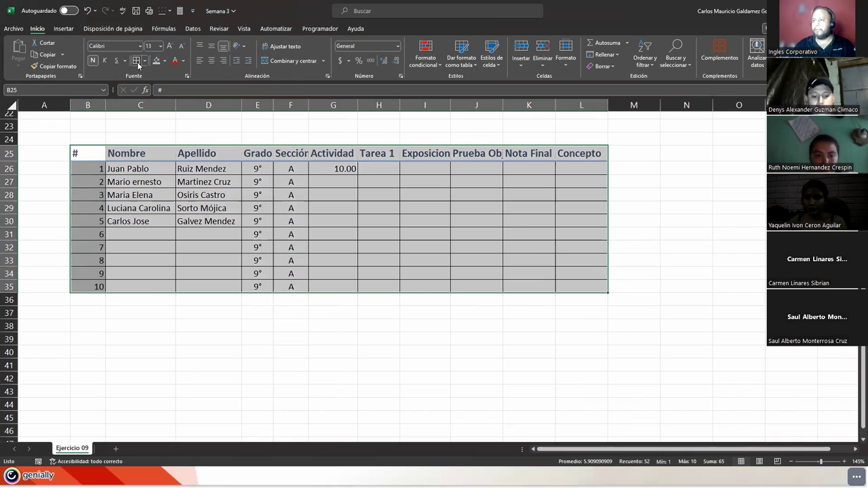
{"action": "left_click", "coordinate": [855, 449]}
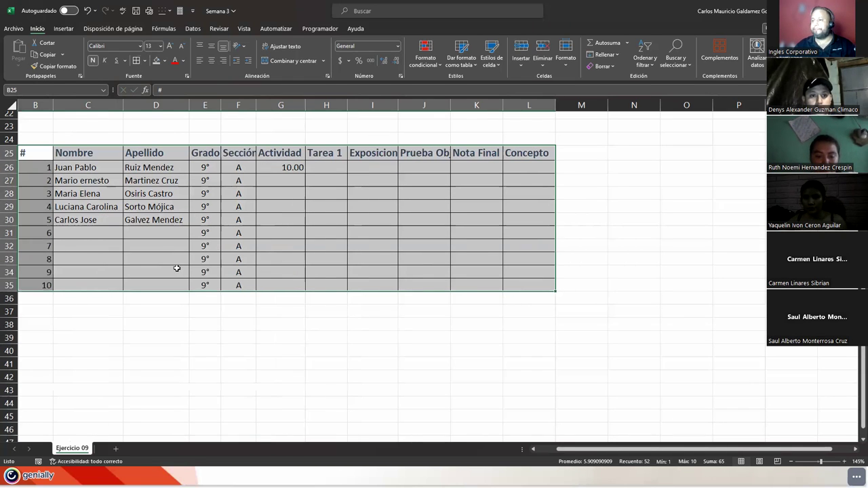
{"action": "left_click_drag", "start_coordinate": [95, 231], "coordinate": [141, 287]}
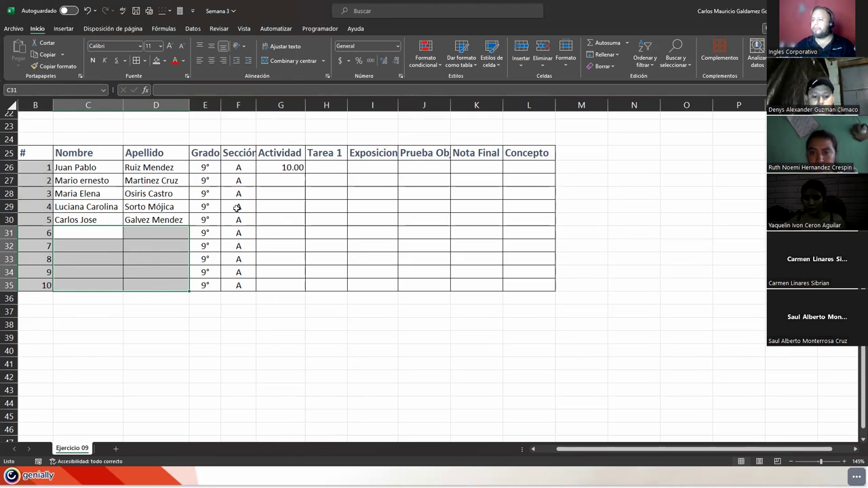
{"action": "left_click_drag", "start_coordinate": [274, 176], "coordinate": [456, 214]}
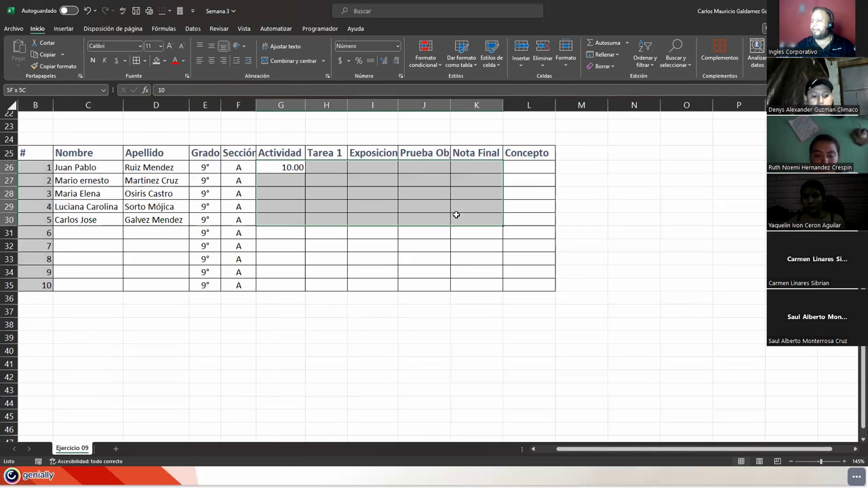
- Apply the 60% - Énfasis6 cell style to the grade cells G26:J35
{"action": "left_click_drag", "start_coordinate": [290, 161], "coordinate": [415, 280]}
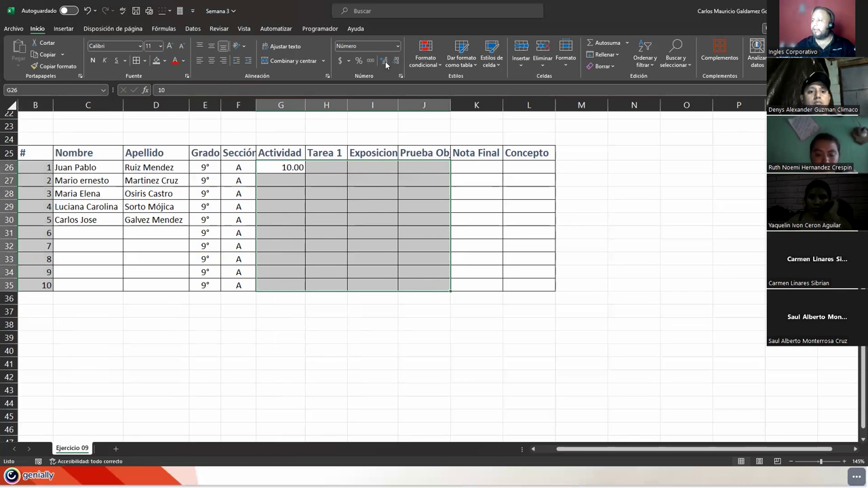
{"action": "left_click", "coordinate": [488, 62]}
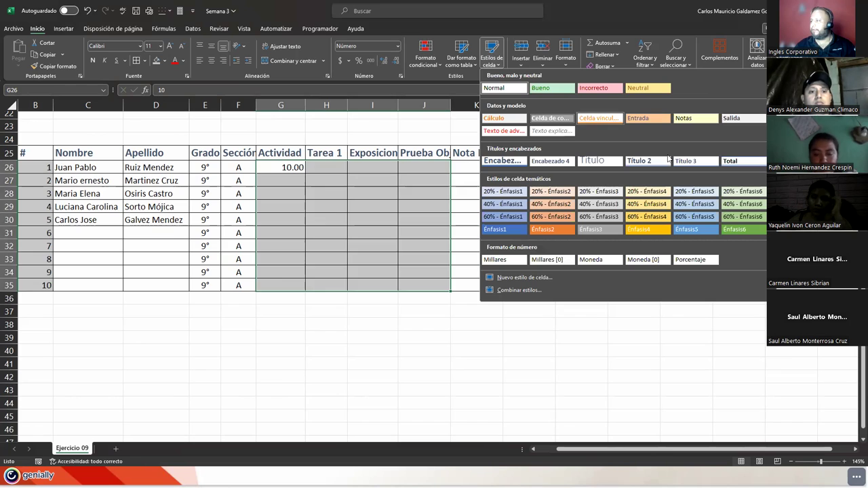
{"action": "left_click", "coordinate": [741, 217]}
{"action": "left_click_drag", "start_coordinate": [490, 170], "coordinate": [491, 286]}
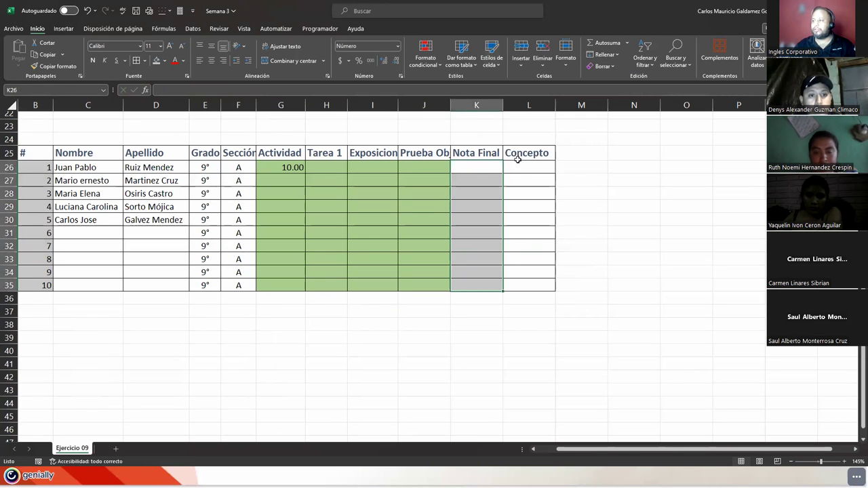
{"action": "left_click_drag", "start_coordinate": [516, 160], "coordinate": [541, 287]}
{"action": "left_click_drag", "start_coordinate": [484, 173], "coordinate": [490, 291]}
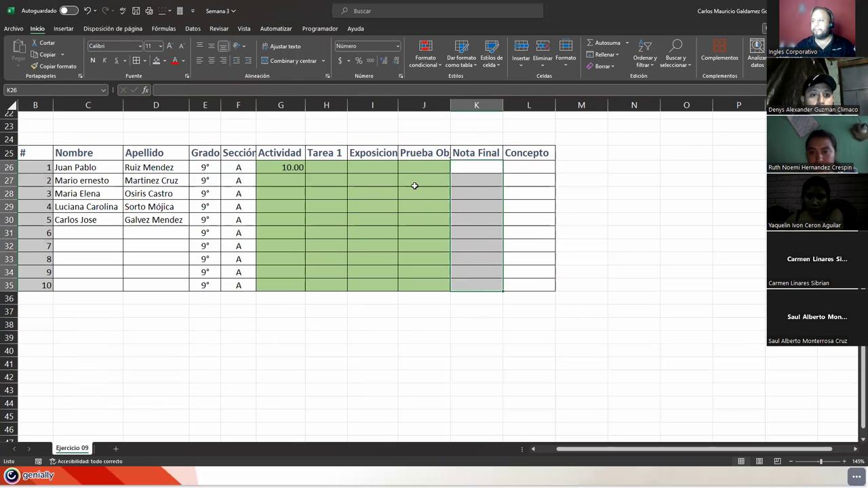
- Widen the Exposicion, Prueba Objetiv and Actividad 1 columns to make room for their headers
{"action": "left_click_drag", "start_coordinate": [398, 105], "coordinate": [401, 106]}
{"action": "left_click_drag", "start_coordinate": [457, 103], "coordinate": [479, 105]}
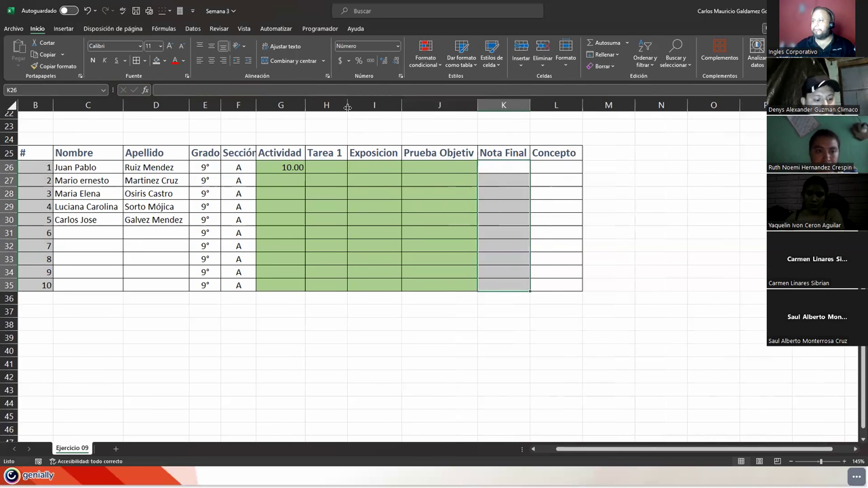
{"action": "left_click_drag", "start_coordinate": [305, 105], "coordinate": [312, 105]}
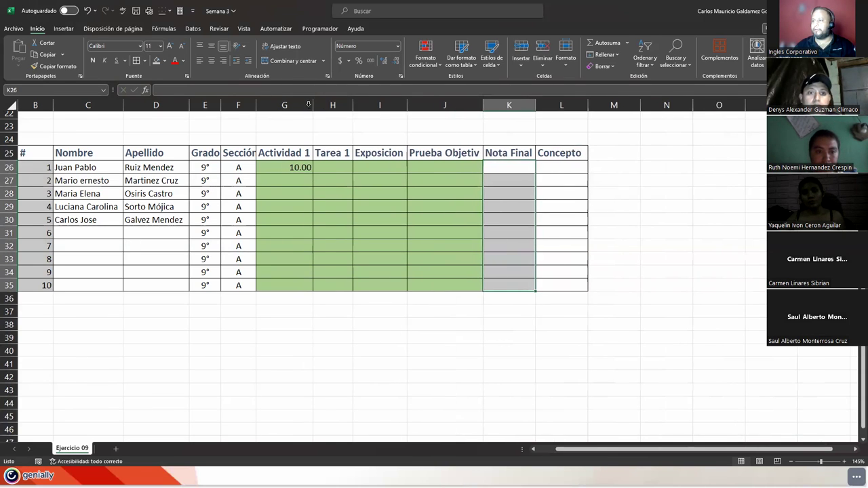
- Correct the header in J25 to Prueba Objetiva and autofit the width of column J
{"action": "double_click", "coordinate": [475, 155]}
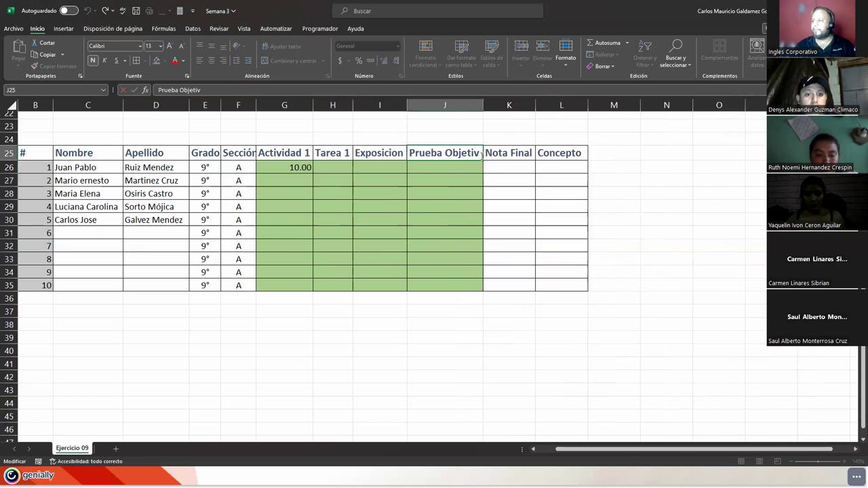
{"action": "type", "text": "a"}
{"action": "key", "text": "Return"}
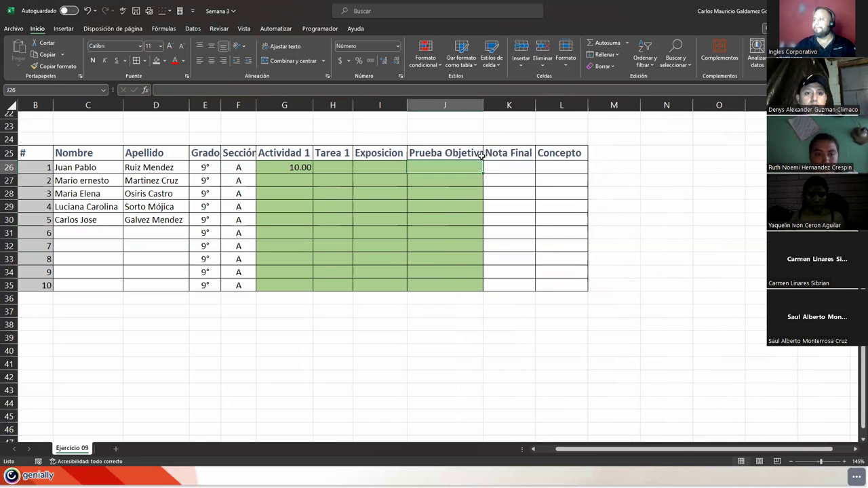
{"action": "double_click", "coordinate": [481, 105]}
{"action": "left_click", "coordinate": [566, 168]}
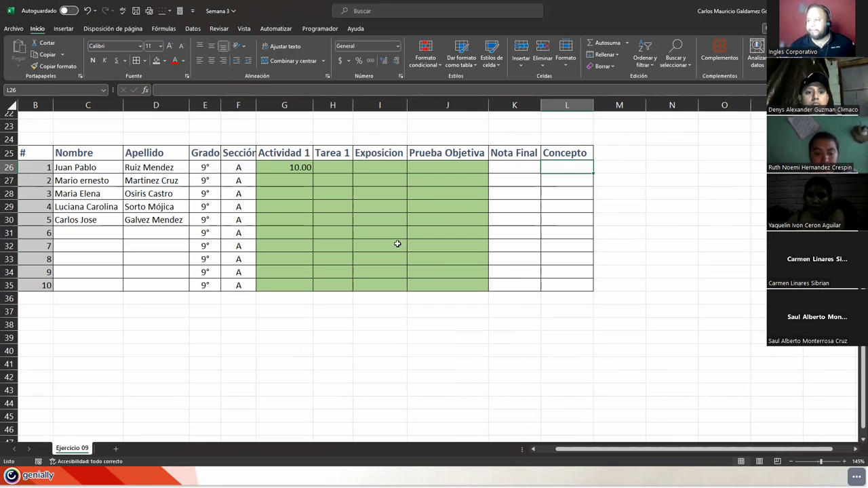
{"action": "left_click", "coordinate": [310, 231]}
{"action": "left_click_drag", "start_coordinate": [276, 167], "coordinate": [451, 286]}
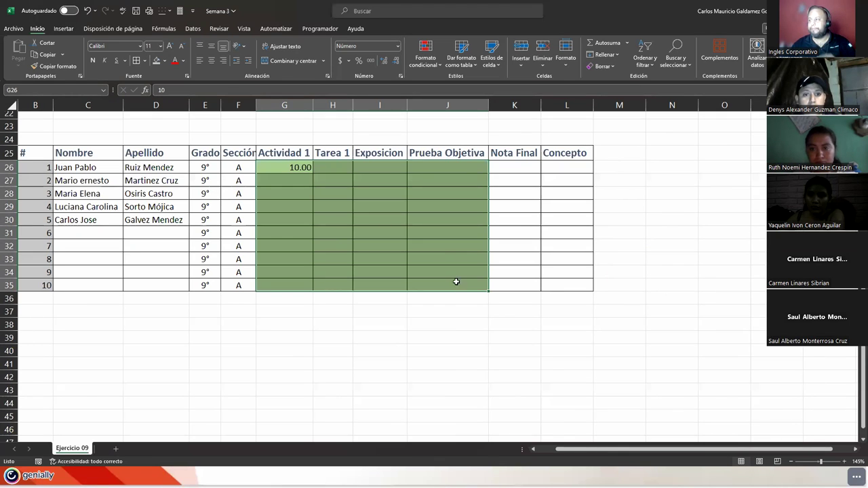
{"action": "left_click", "coordinate": [508, 167]}
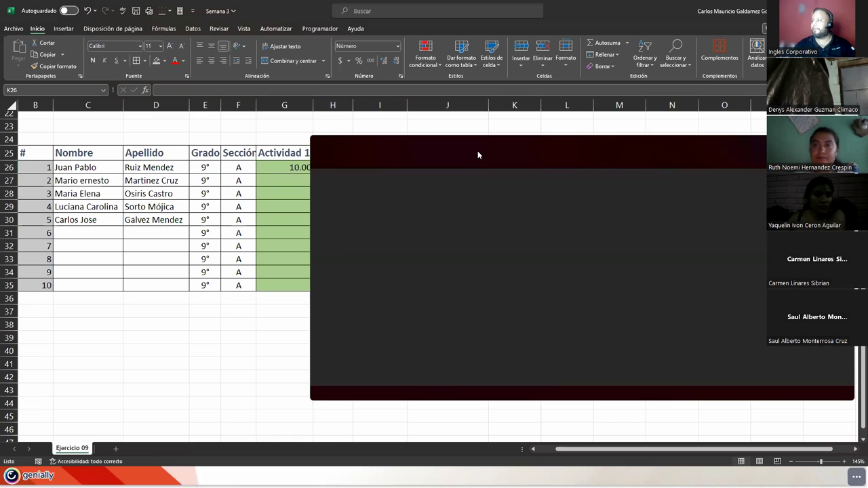
- Switch to the blank Notepad note, move its window below the table headers and write "NOTA FINAL = ACT 1-15% +"
{"action": "left_click", "coordinate": [563, 147]}
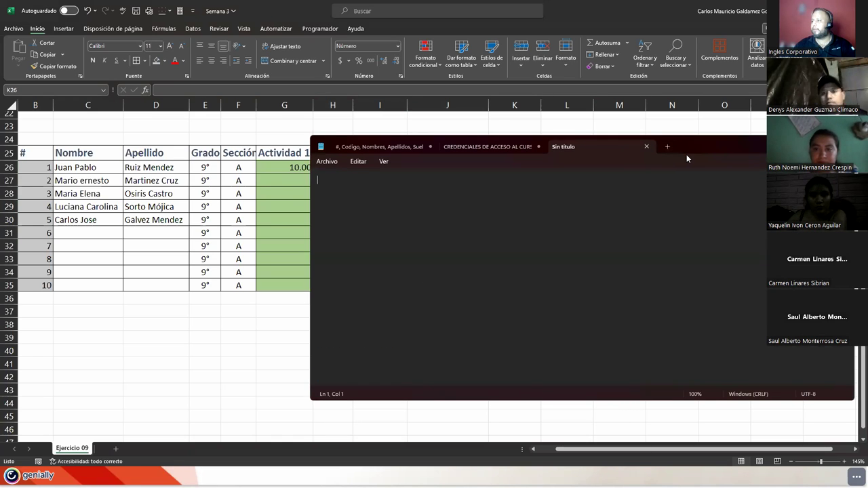
{"action": "left_click_drag", "start_coordinate": [687, 154], "coordinate": [636, 194]}
{"action": "type", "text": "NOTA FINAL )"}
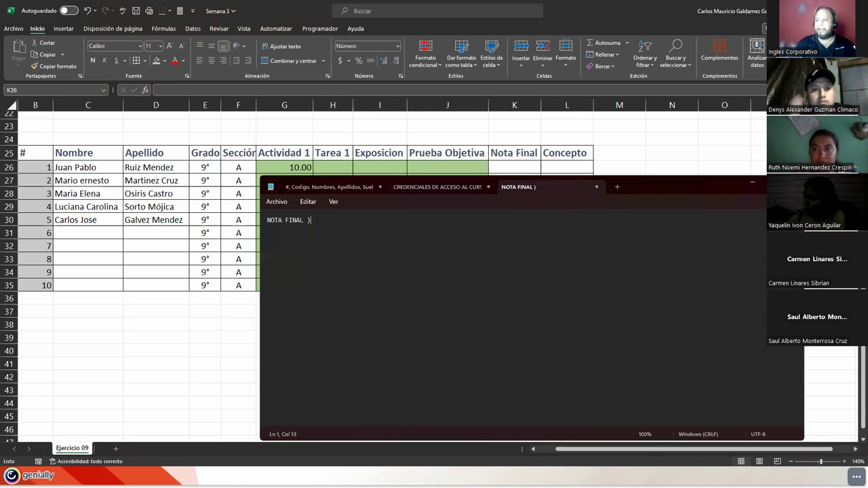
{"action": "type", "text": "="}
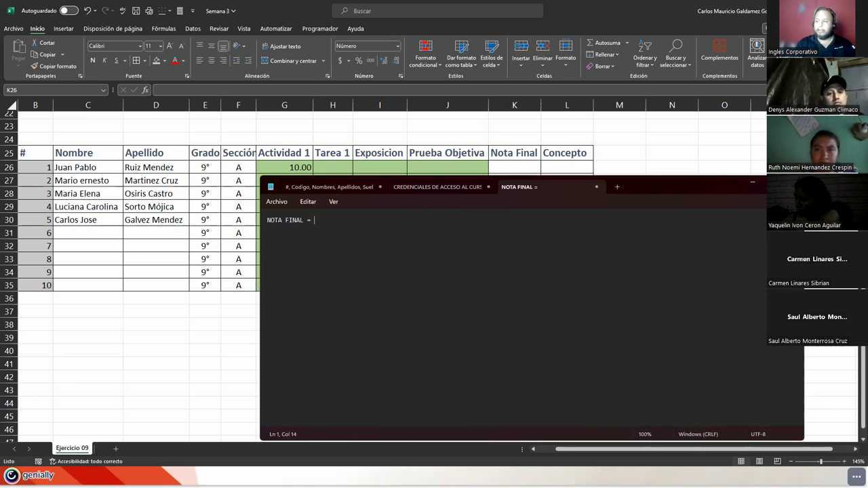
{"action": "type", "text": "A"}
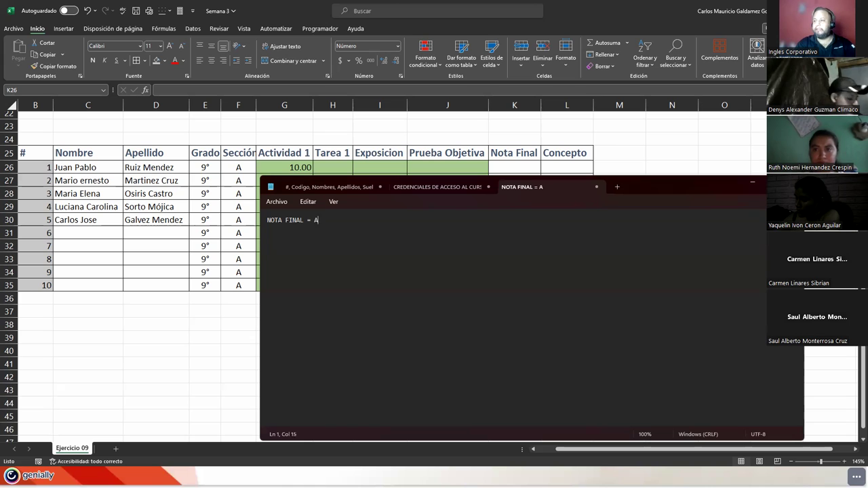
{"action": "type", "text": "CT 1"}
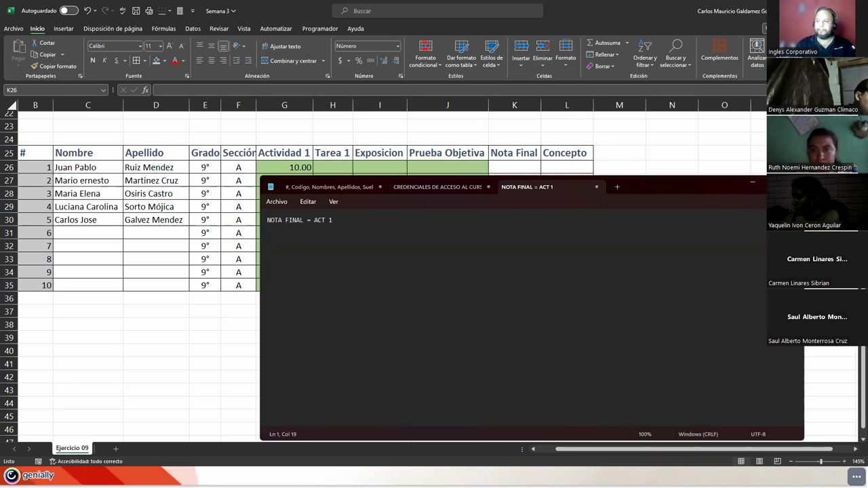
{"action": "type", "text": "-15% +"}
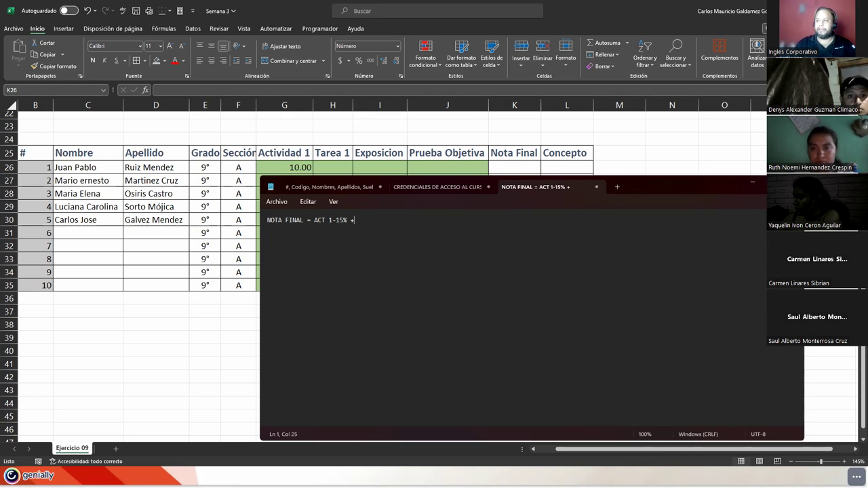
- Correct the first term of the NOTA FINAL formula to ACT1*15%
{"action": "key", "text": "Left"}
{"action": "key", "text": "Left"}
{"action": "key", "text": "Left"}
{"action": "key", "text": "Left"}
{"action": "key", "text": "BackSpace"}
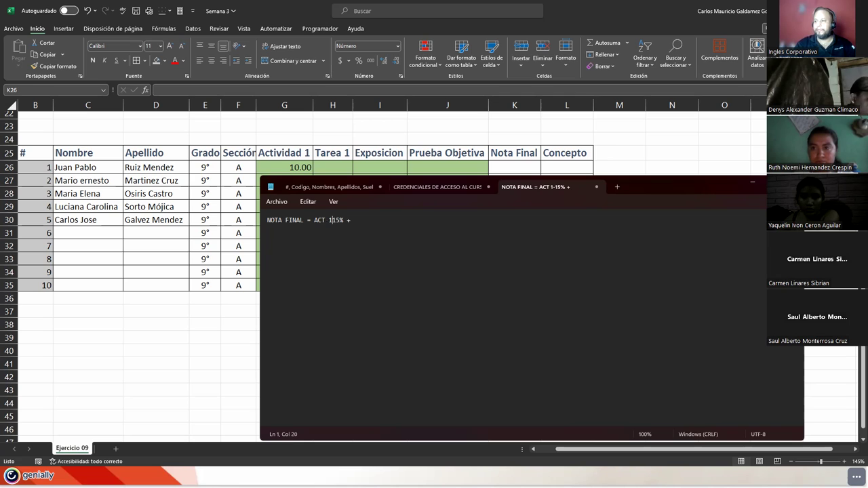
{"action": "type", "text": "*"}
{"action": "key", "text": "Left"}
{"action": "key", "text": "BackSpace"}
{"action": "key", "text": "End"}
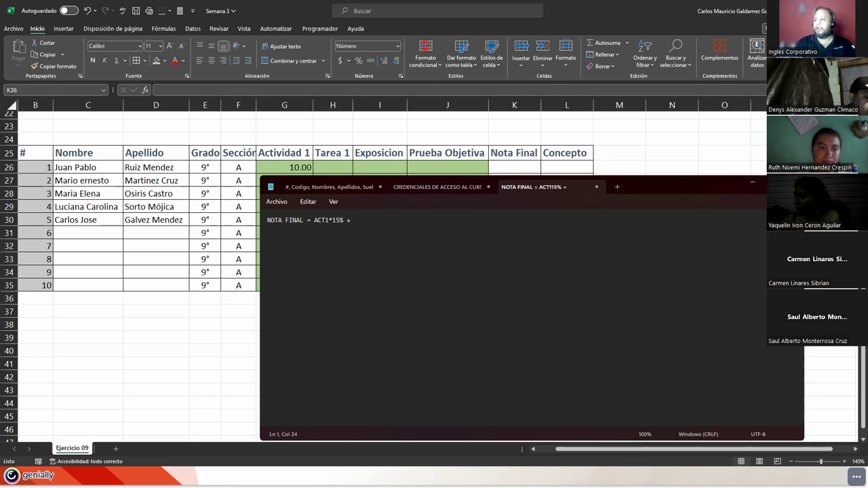
- Add Tarea1*15% as the second term of the NOTA FINAL formula
{"action": "type", "text": "tAREA"}
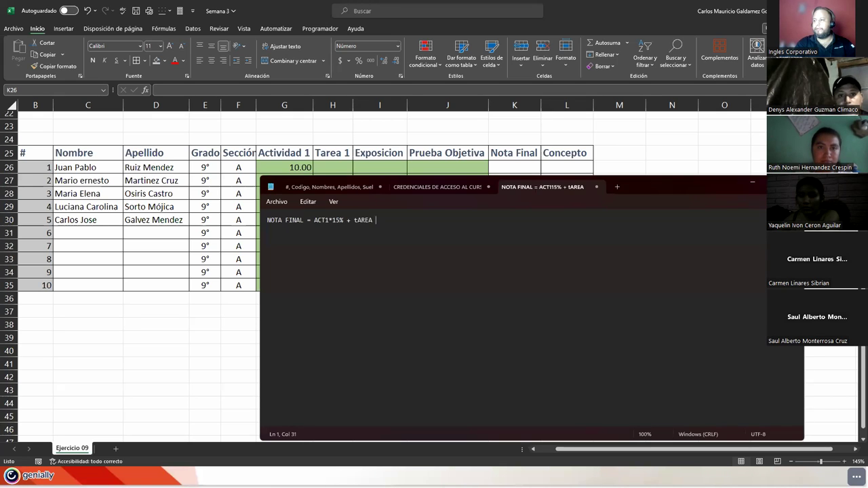
{"action": "key", "text": "BackSpace"}
{"action": "key", "text": "BackSpace"}
{"action": "key", "text": "BackSpace"}
{"action": "key", "text": "BackSpace"}
{"action": "type", "text": "Tarea1"}
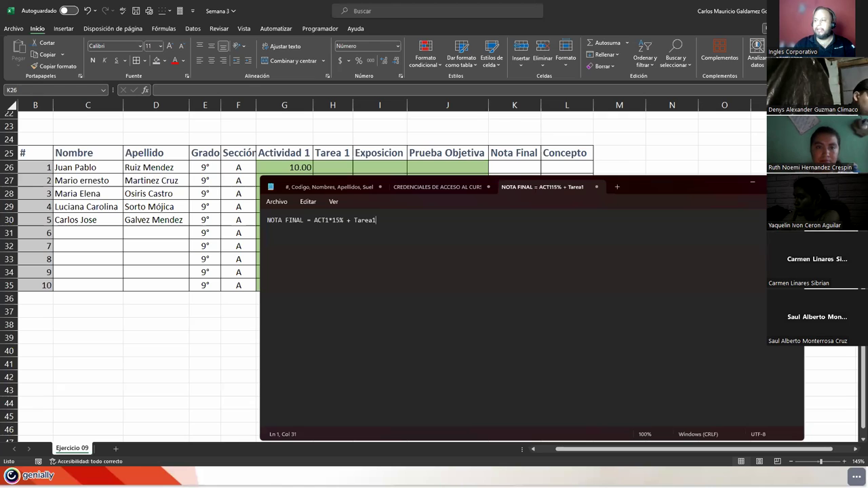
{"action": "type", "text": "*15%"}
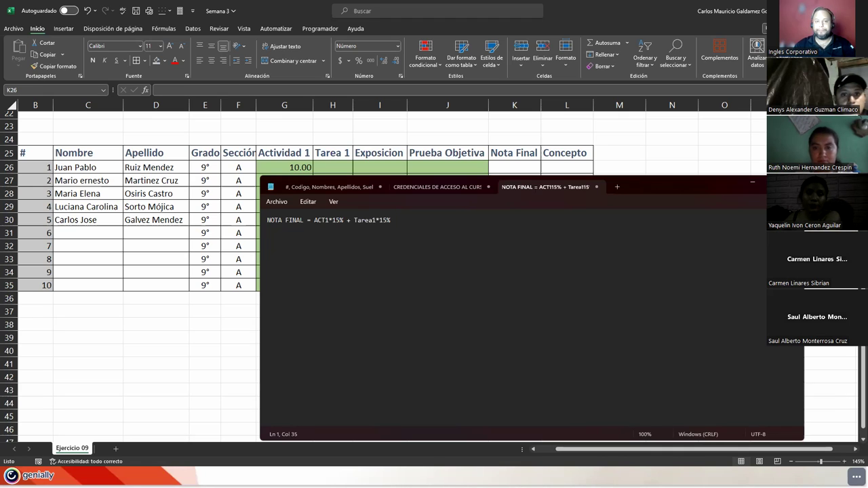
- Add "+ Exposicion*25%" to the NOTA FINAL formula, with a space after the plus sign
{"action": "type", "text": " +"}
{"action": "type", "text": "Exposic"}
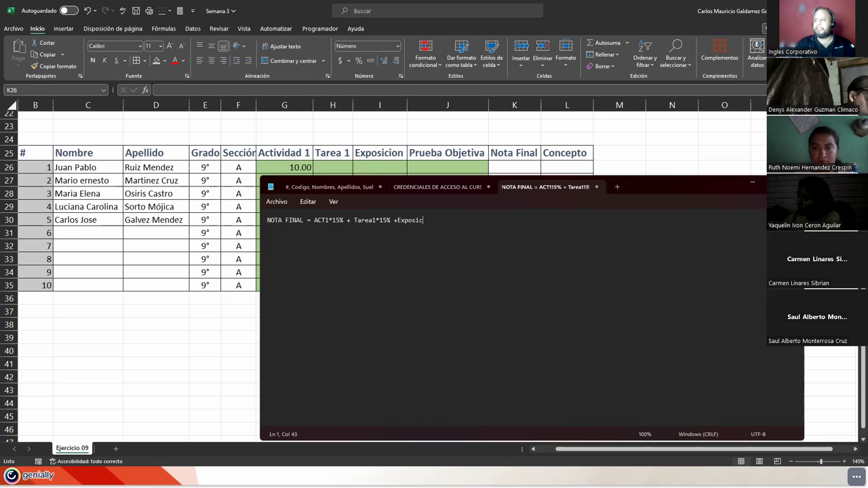
{"action": "type", "text": "ion*"}
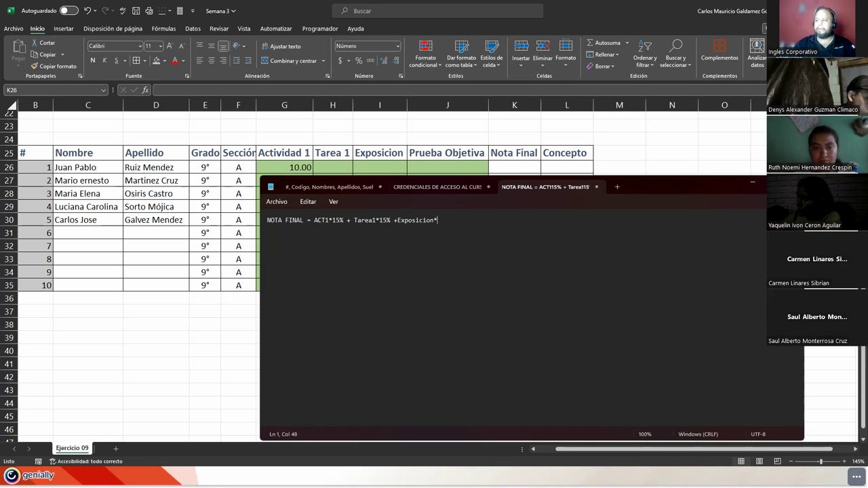
{"action": "type", "text": "25%"}
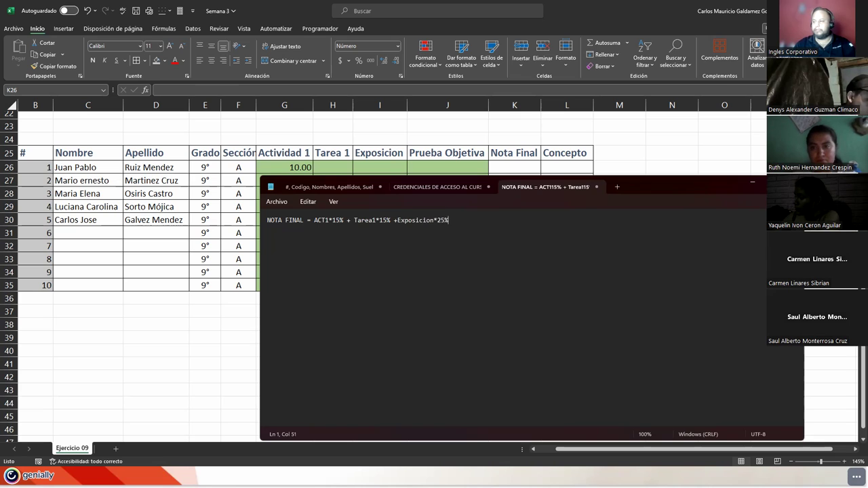
{"action": "left_click", "coordinate": [398, 220]}
{"action": "key", "text": "End"}
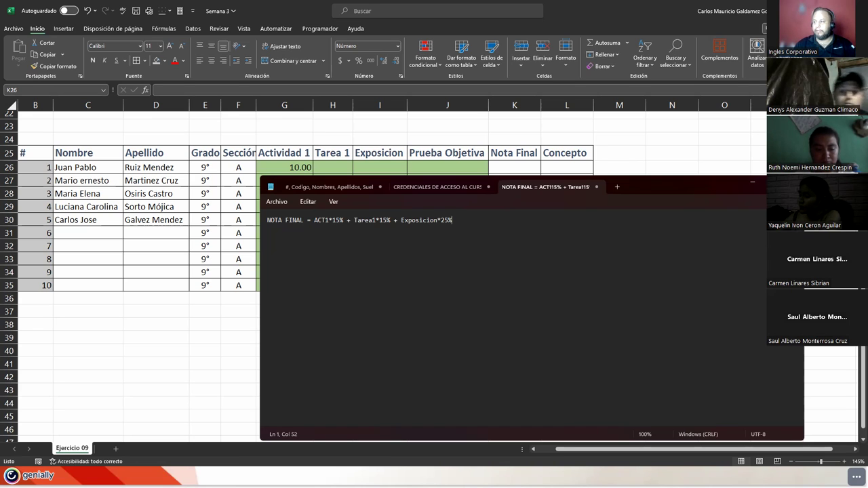
- Complete the NOTA FINAL formula with "+ Prueba Objetiva*45%" and leave a blank line below it
{"action": "type", "text": "+ "}
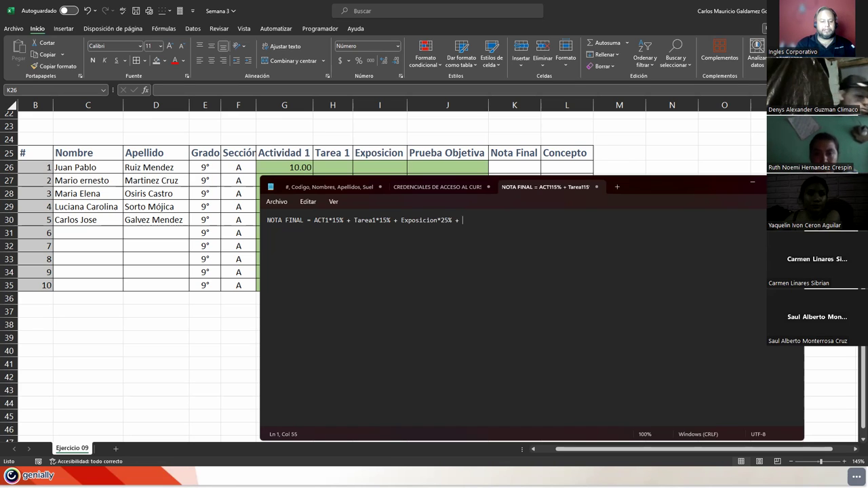
{"action": "type", "text": "Prueba Objetiva"}
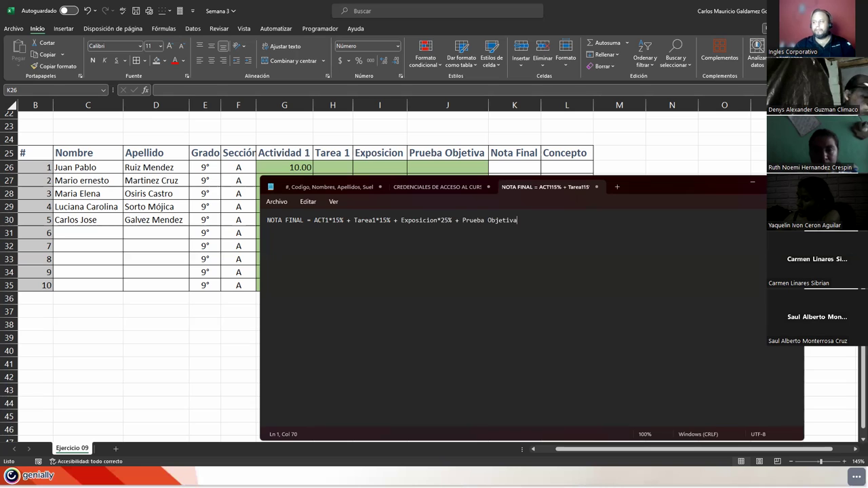
{"action": "type", "text": "45%"}
{"action": "key", "text": "Return"}
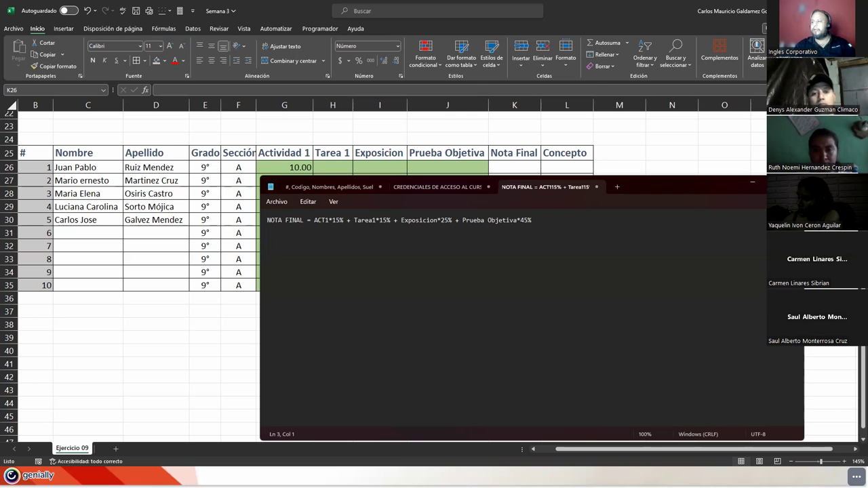
- Add the heading "CONCEPTO:" below the NOTA FINAL formula and start a new line under it
{"action": "type", "text": "CONCEP"}
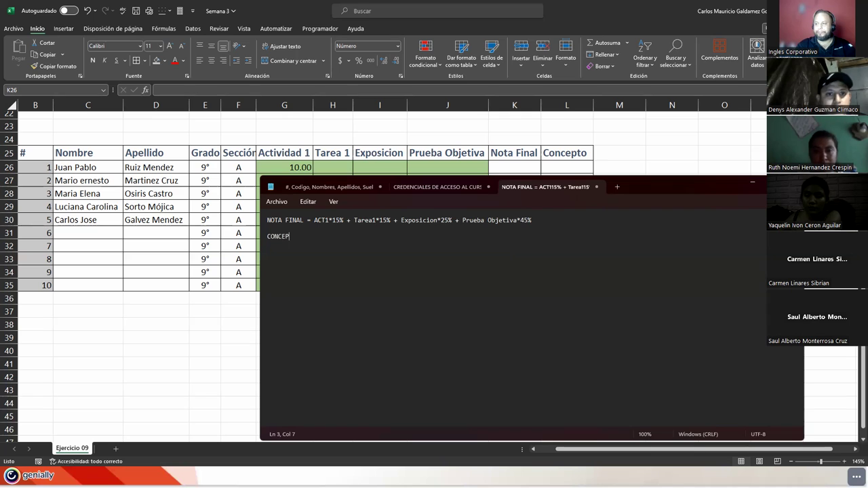
{"action": "type", "text": "TO:"}
{"action": "key", "text": "Return"}
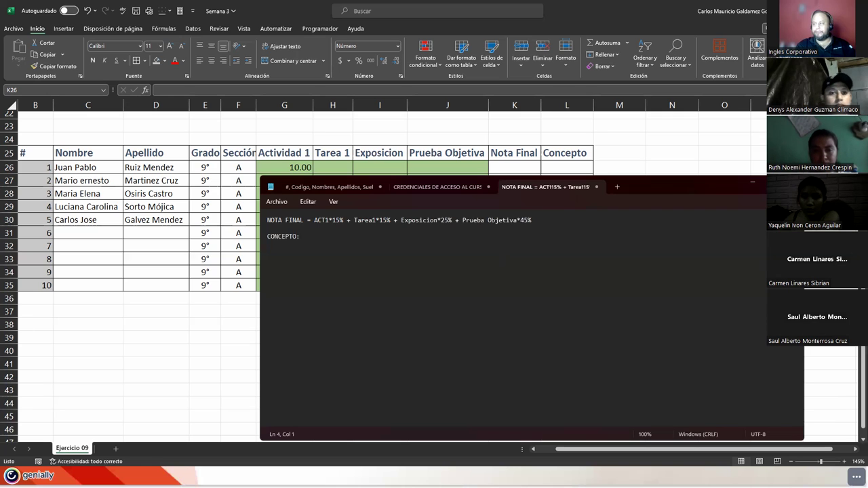
- Write the first CONCEPTO rule as Si la nota >=9 --- "E"
{"action": "type", "text": "Si la nota"}
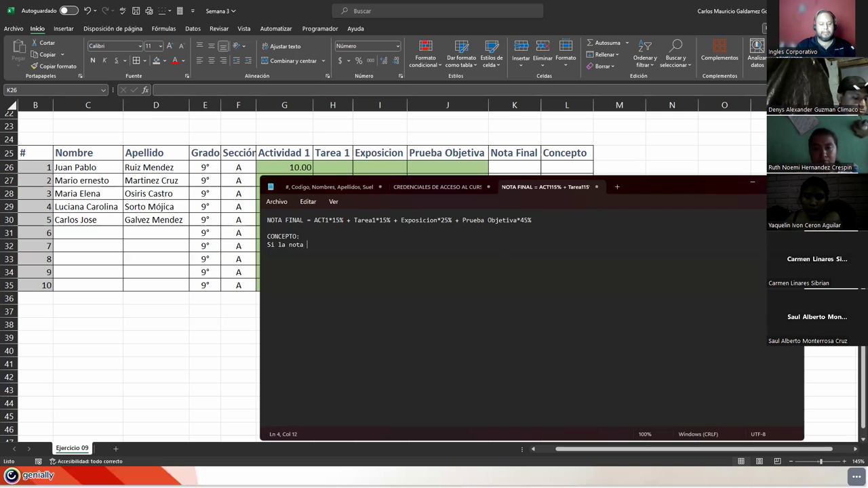
{"action": "type", "text": " >"}
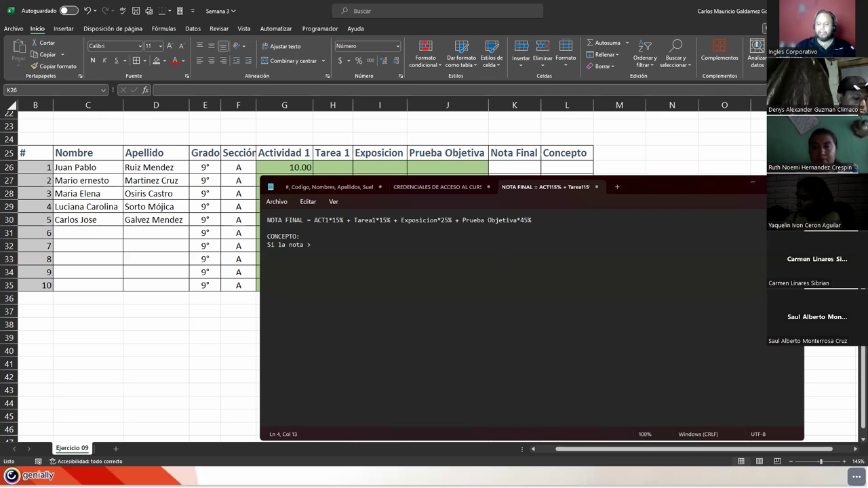
{"action": "type", "text": "=9"}
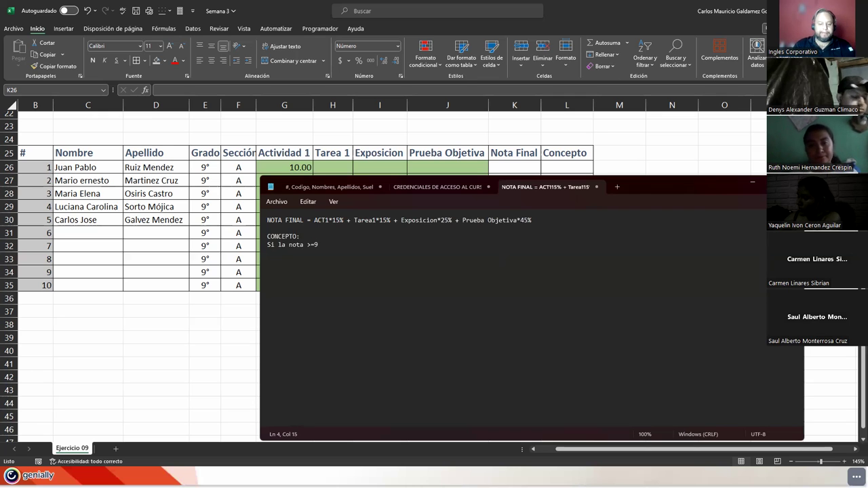
{"action": "type", "text": " \""}
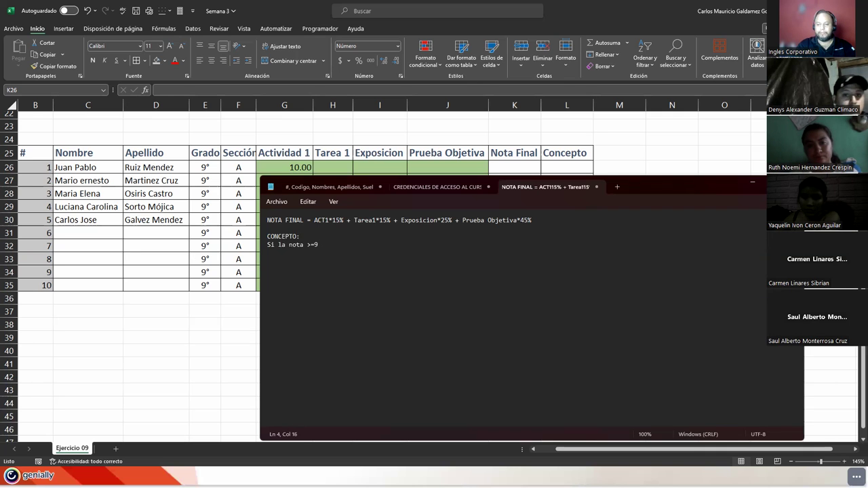
{"action": "type", "text": "--- \"EX"}
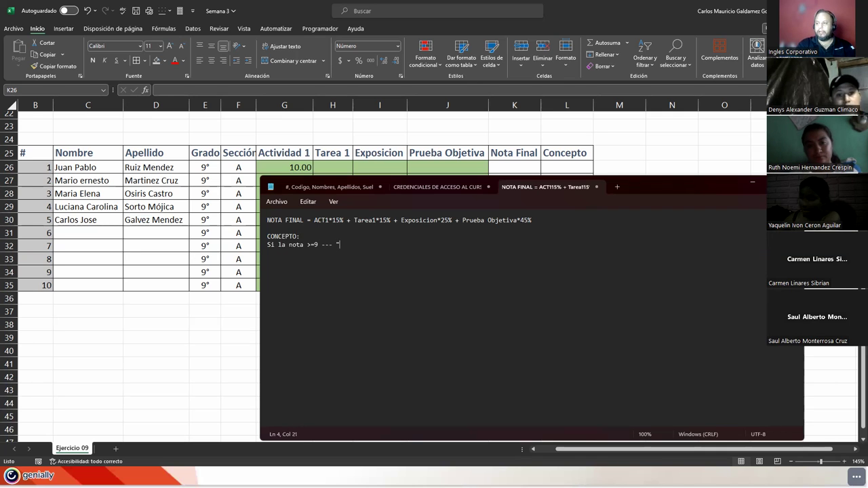
{"action": "key", "text": "BackSpace"}
{"action": "type", "text": "\""}
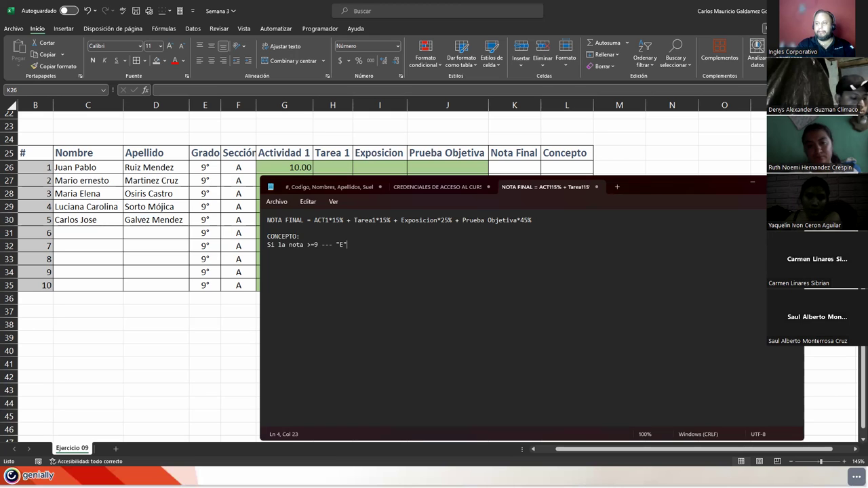
- Duplicate the first CONCEPTO rule on the line below and change the copy to Si la nota >=8 --- "MB"
{"action": "key", "text": "shift+Home"}
{"action": "key", "text": "ctrl+c"}
{"action": "key", "text": "End"}
{"action": "key", "text": "Return"}
{"action": "key", "text": "ctrl+v"}
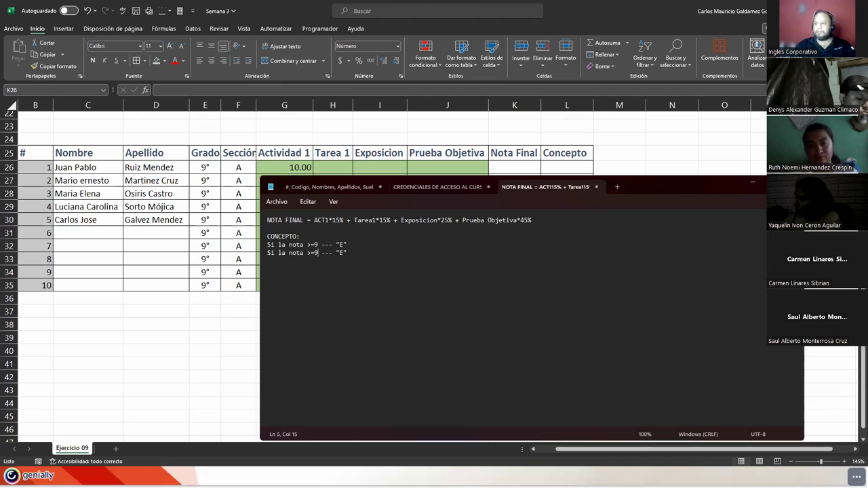
{"action": "key", "text": "BackSpace"}
{"action": "type", "text": "8"}
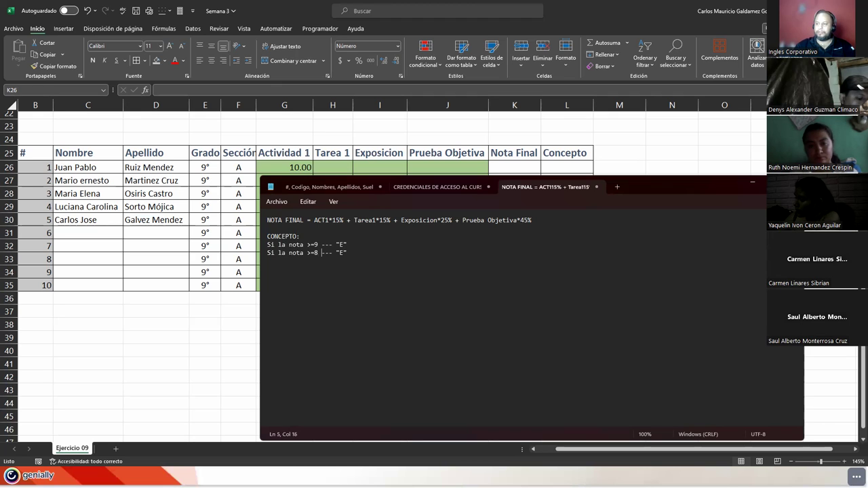
{"action": "type", "text": "M"}
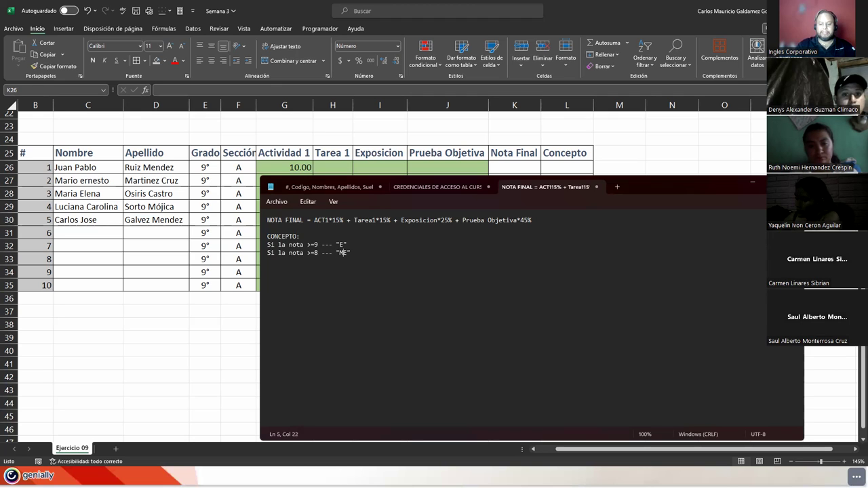
{"action": "key", "text": "Delete"}
{"action": "type", "text": "B"}
{"action": "key", "text": "End"}
- Paste the copied rule as the third CONCEPTO line and change it to Si la nota >=7 --- "B"
{"action": "key", "text": "Return"}
{"action": "key", "text": "ctrl+v"}
{"action": "key", "text": "Left"}
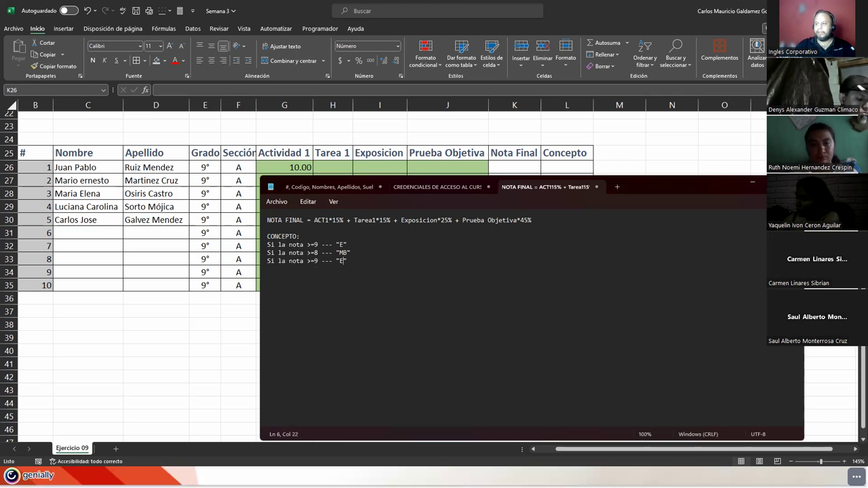
{"action": "key", "text": "BackSpace"}
{"action": "type", "text": "7"}
{"action": "key", "text": "End"}
{"action": "key", "text": "Left"}
{"action": "key", "text": "Delete"}
{"action": "type", "text": "B"}
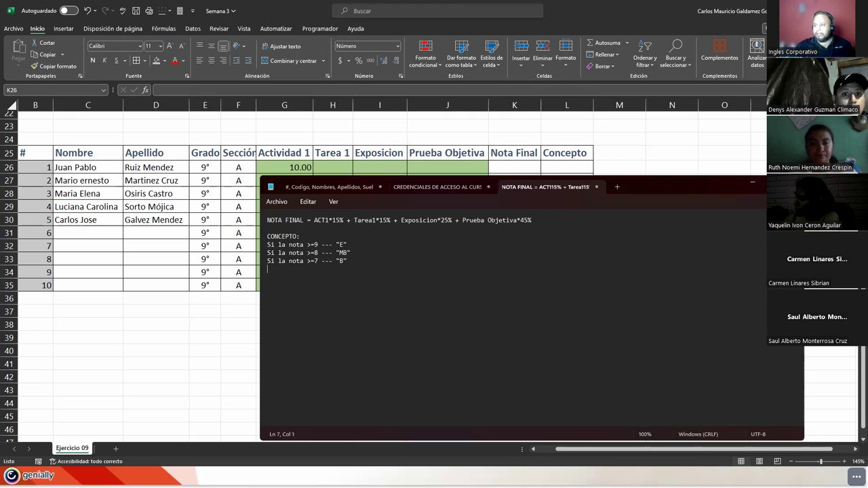
- Paste the copied rule as the fourth CONCEPTO line and change it to Si la nota >=6 --- "R"
{"action": "key", "text": "ctrl+v"}
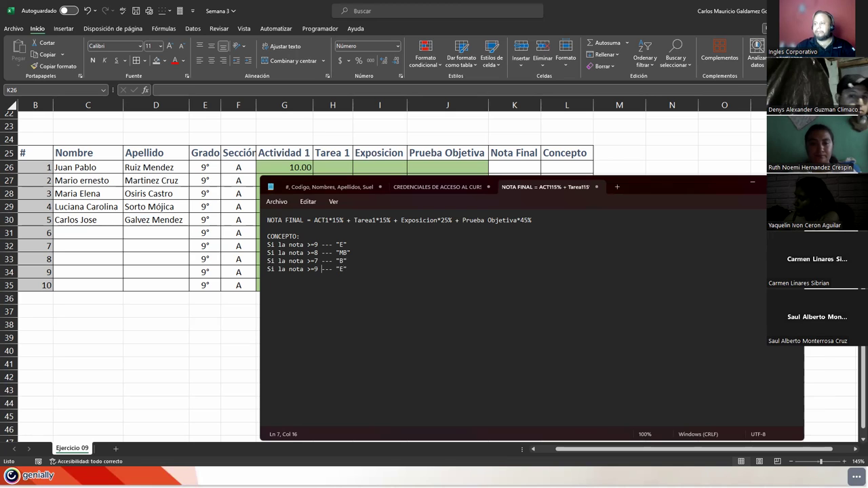
{"action": "key", "text": "BackSpace"}
{"action": "type", "text": "6"}
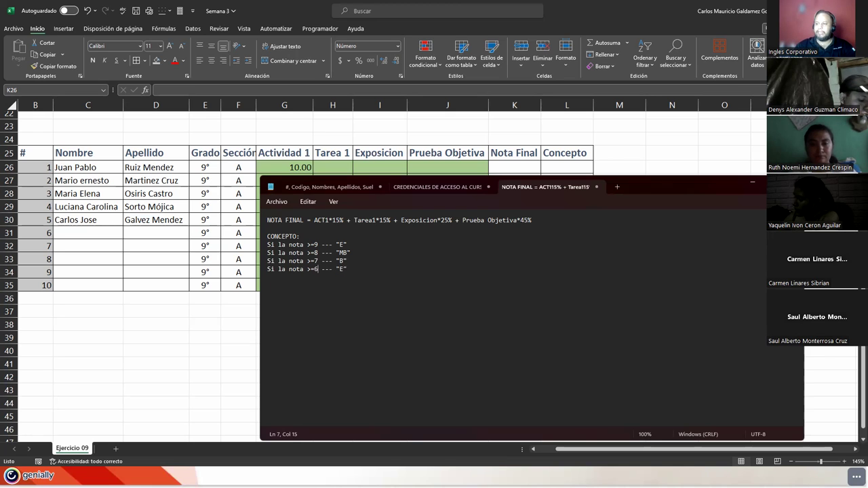
{"action": "key", "text": "Right"}
{"action": "key", "text": "Delete"}
{"action": "type", "text": "R"}
{"action": "key", "text": "End"}
{"action": "key", "text": "Return"}
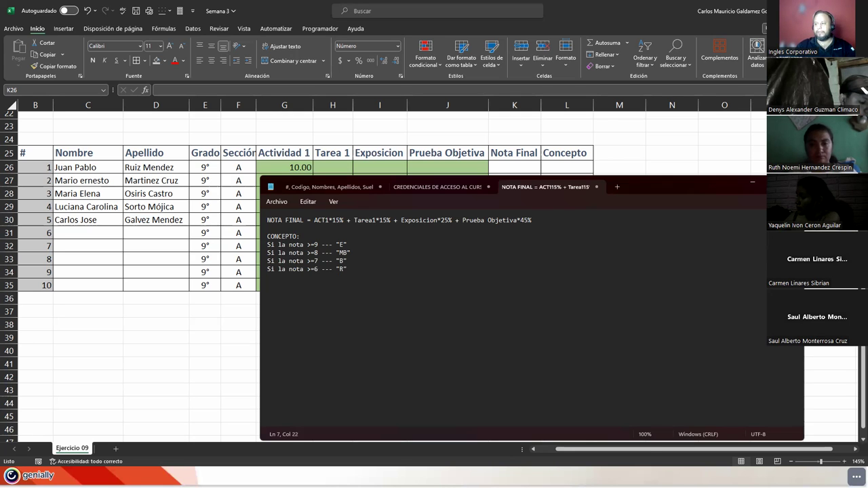
- Start the last CONCEPTO line with "Sino", paste the copied rule after it and change its concept to "NM"
{"action": "type", "text": "Sino"}
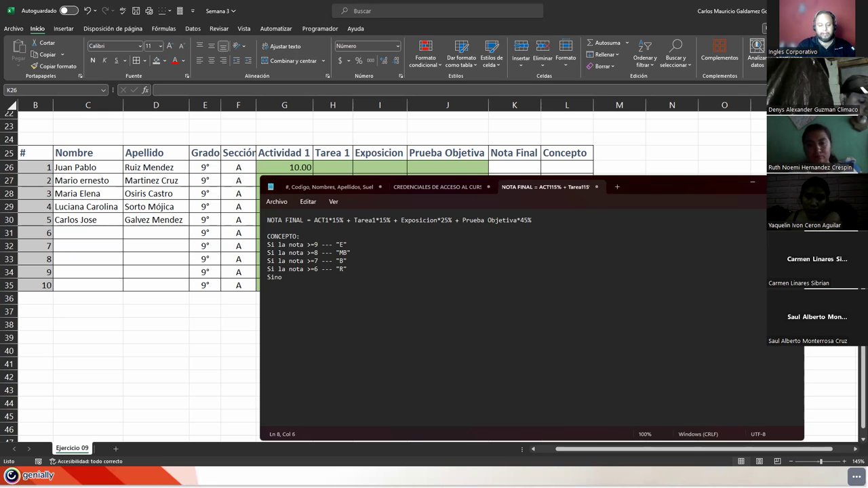
{"action": "key", "text": "ctrl+v"}
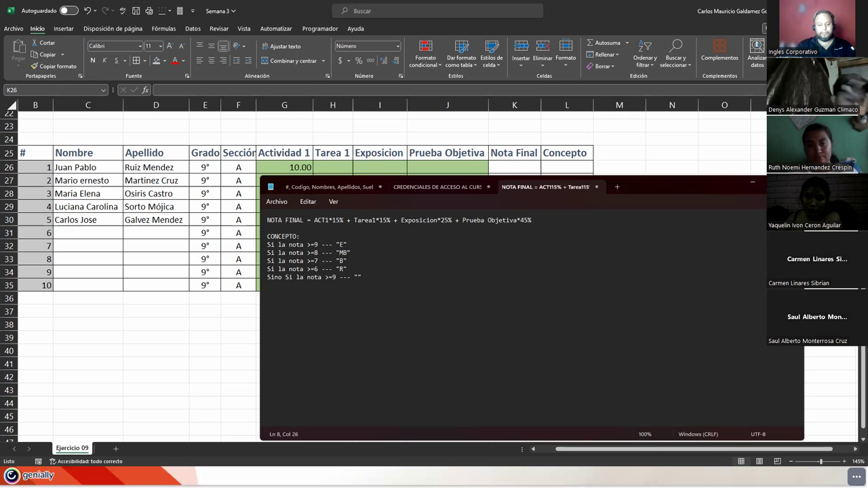
{"action": "type", "text": "NM"}
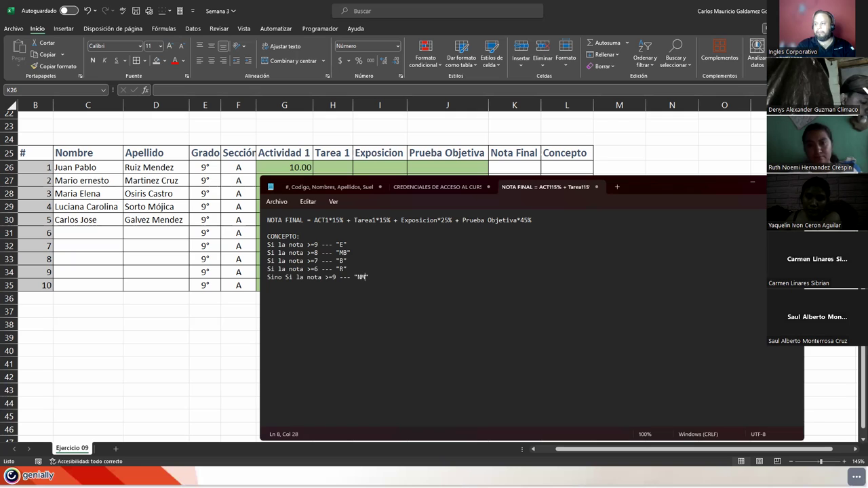
- Remove "Si la nota >=9" from the last CONCEPTO line so that it reads Sino --- "NM"
{"action": "left_click", "coordinate": [354, 278]}
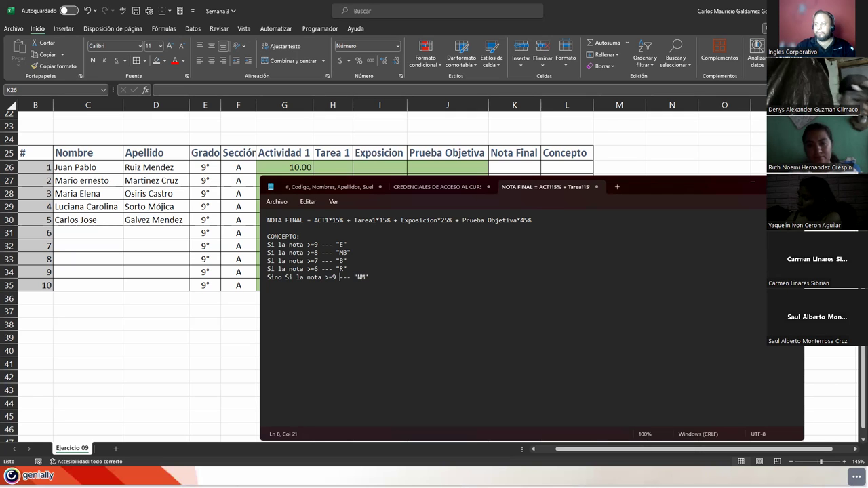
{"action": "key", "text": "Left"}
{"action": "key", "text": "Left"}
{"action": "key", "text": "Left"}
{"action": "key", "text": "Left"}
{"action": "key", "text": "Left"}
{"action": "key", "text": "BackSpace"}
{"action": "key", "text": "BackSpace"}
{"action": "key", "text": "BackSpace"}
{"action": "key", "text": "BackSpace"}
{"action": "key", "text": "BackSpace"}
{"action": "key", "text": "BackSpace"}
{"action": "key", "text": "BackSpace"}
{"action": "key", "text": "BackSpace"}
{"action": "key", "text": "BackSpace"}
{"action": "key", "text": "BackSpace"}
{"action": "key", "text": "BackSpace"}
{"action": "key", "text": "BackSpace"}
{"action": "key", "text": "BackSpace"}
{"action": "key", "text": "BackSpace"}
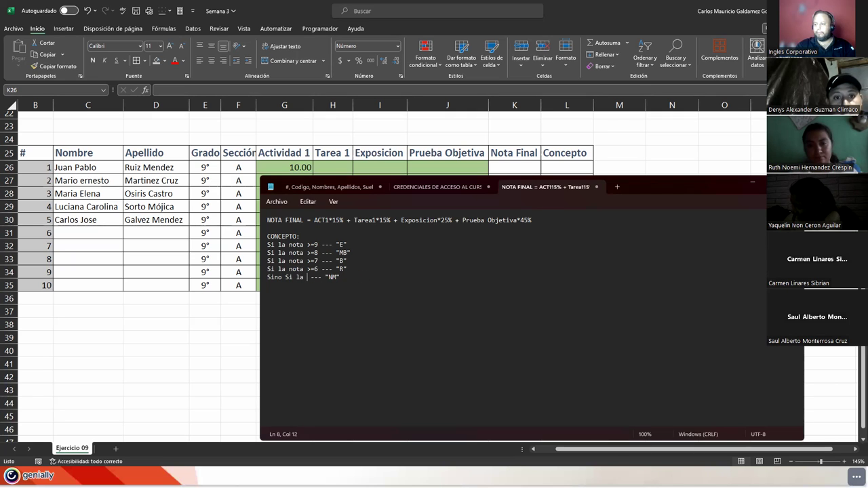
{"action": "key", "text": "BackSpace"}
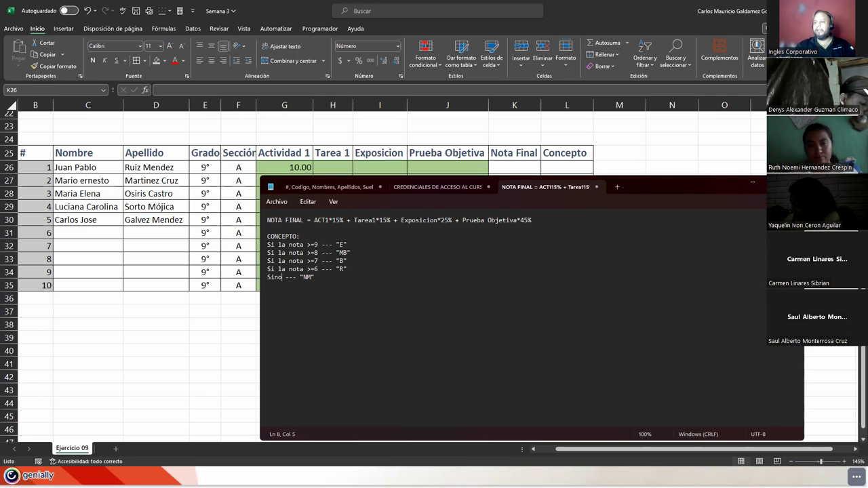
- Review the grade threshold and the concept assigned in each CONCEPTO rule, ending with the Sino case
{"action": "left_click", "coordinate": [315, 244]}
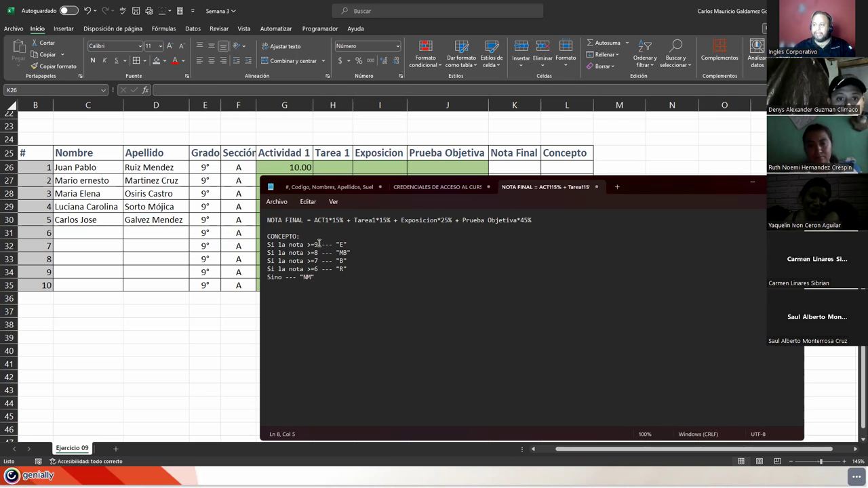
{"action": "left_click", "coordinate": [340, 244]}
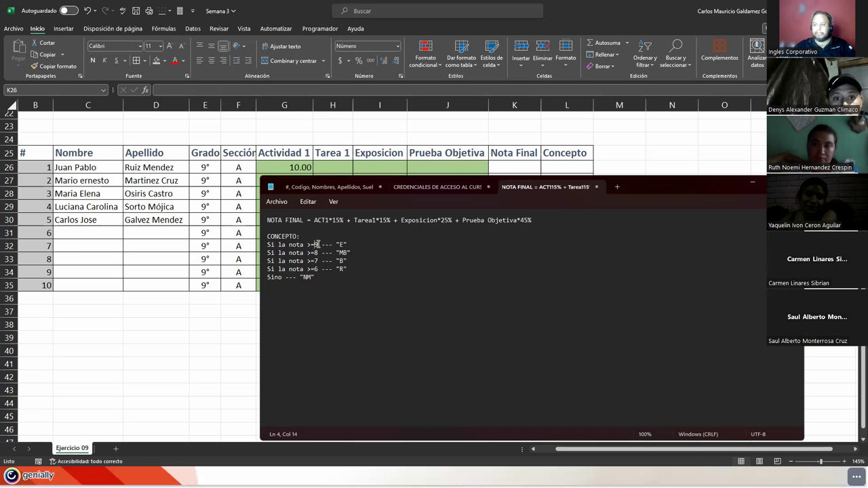
{"action": "left_click", "coordinate": [315, 253]}
{"action": "double_click", "coordinate": [316, 261]}
{"action": "left_click", "coordinate": [339, 261]}
{"action": "left_click", "coordinate": [315, 269]}
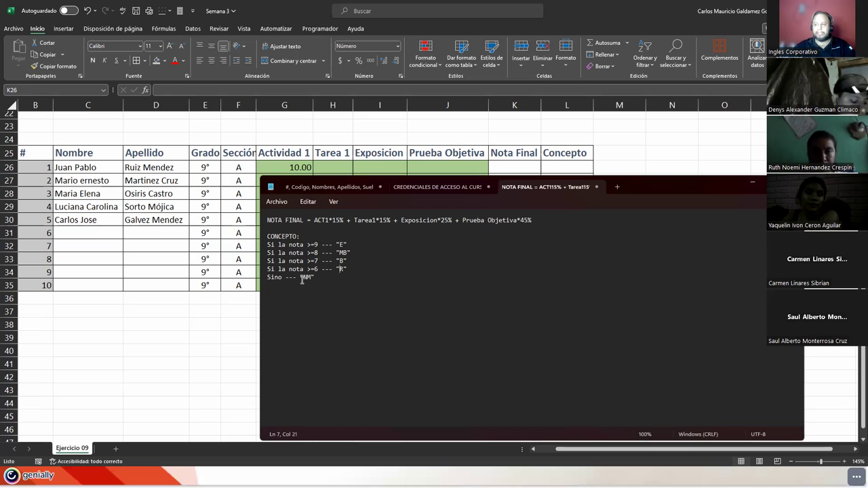
{"action": "left_click", "coordinate": [315, 269]}
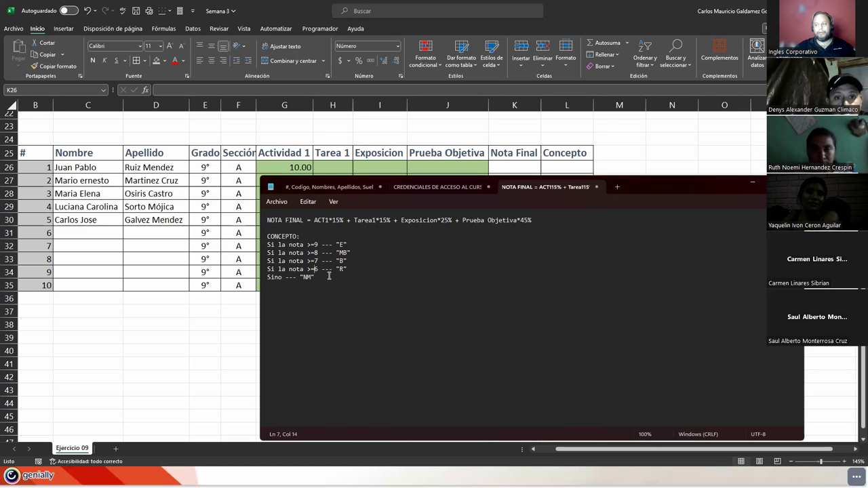
{"action": "left_click_drag", "start_coordinate": [303, 278], "coordinate": [311, 277]}
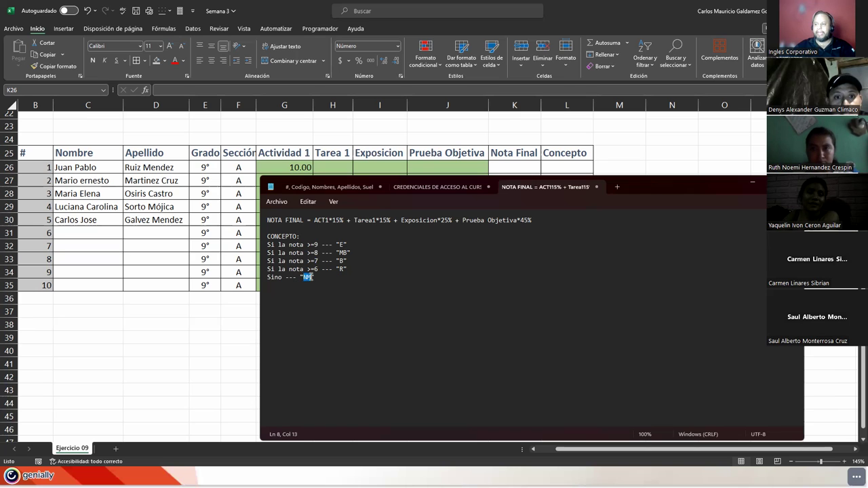
- Add the heading "TABLA DE RESULTADOS:" below the CONCEPTO rules, leaving two blank lines between them
{"action": "left_click", "coordinate": [345, 280]}
{"action": "key", "text": "Return"}
{"action": "key", "text": "Return"}
{"action": "key", "text": "Return"}
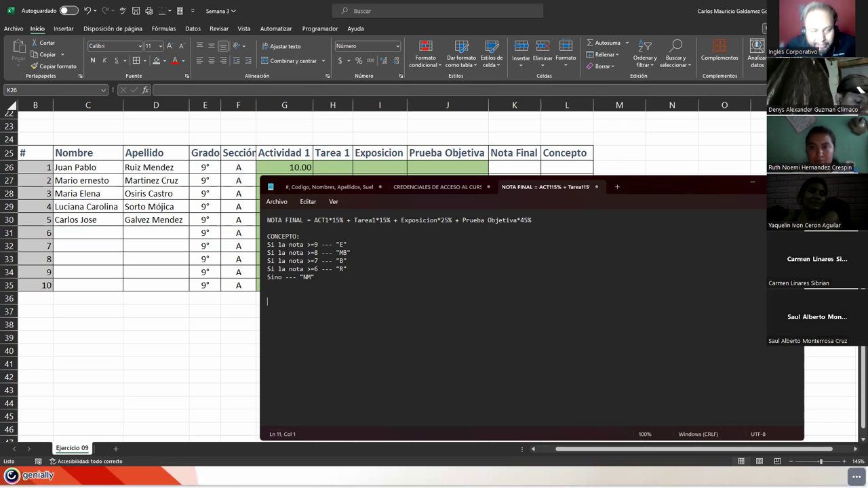
{"action": "type", "text": "TABLA"}
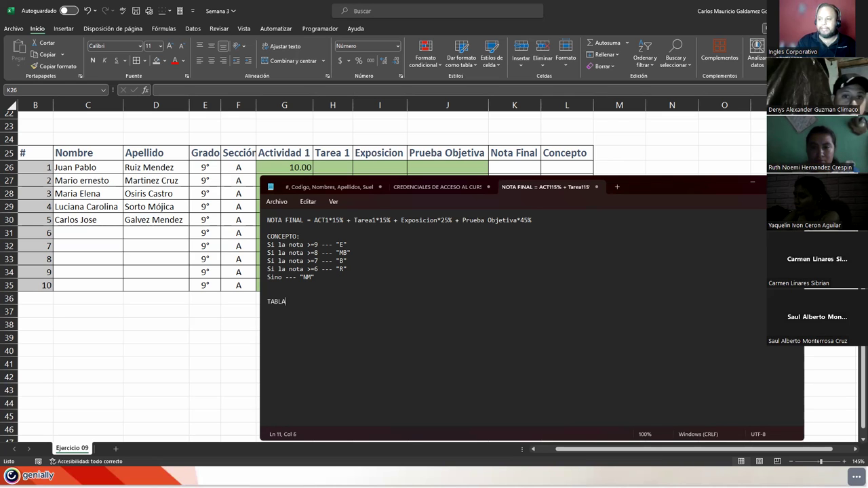
{"action": "type", "text": " DE RESULTA"}
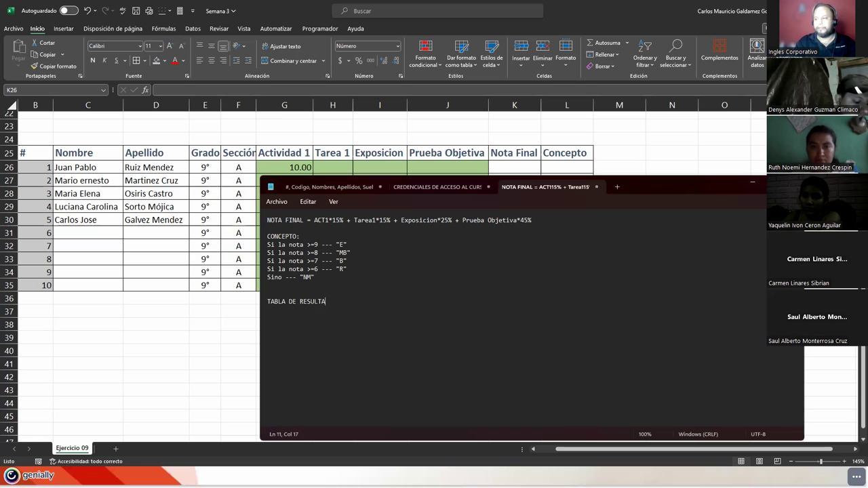
{"action": "type", "text": "DOS:"}
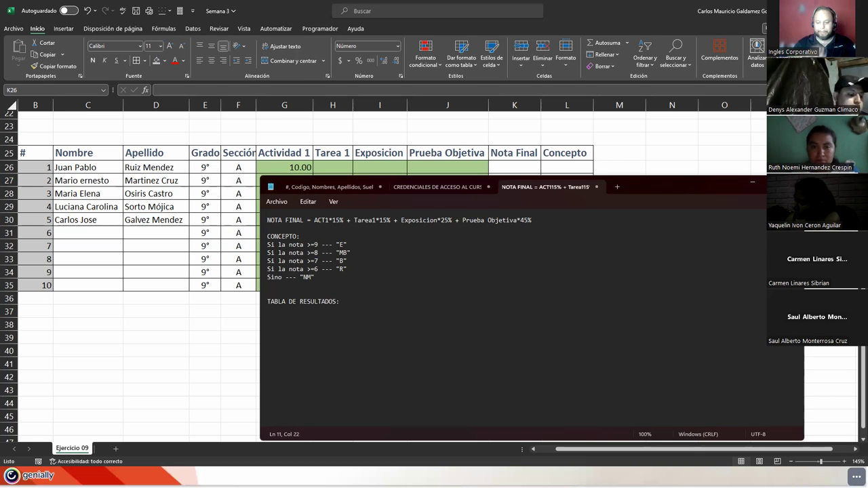
- Leave a blank line below TABLA DE RESULTADOS and add the item "- NOTA MAYOR DE LA PRUEBA OBJETIVA"
{"action": "key", "text": "Return"}
{"action": "key", "text": "Return"}
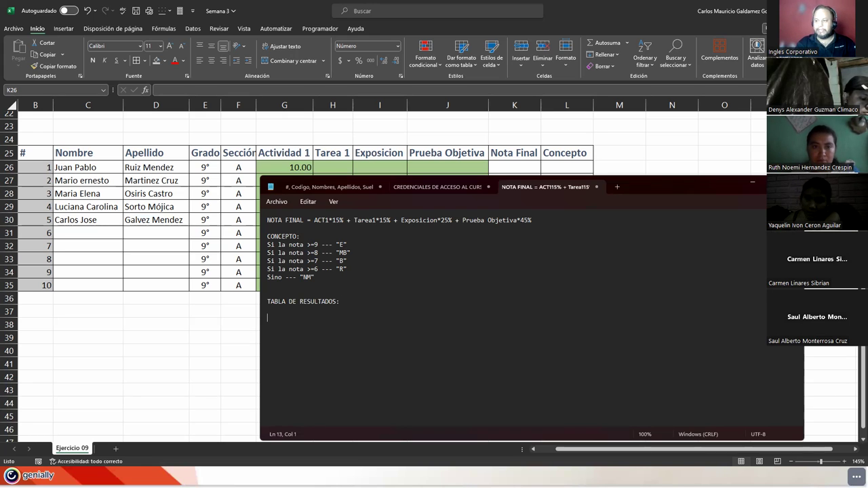
{"action": "type", "text": "- "}
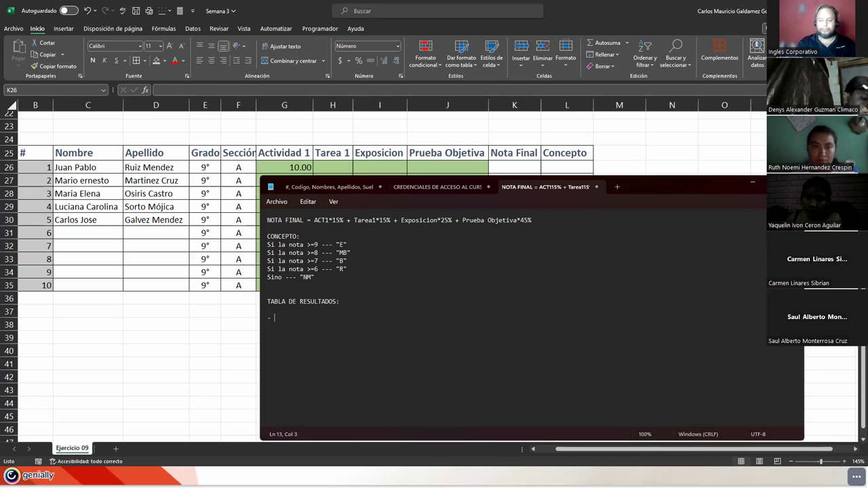
{"action": "type", "text": "NOTA MAYOR D"}
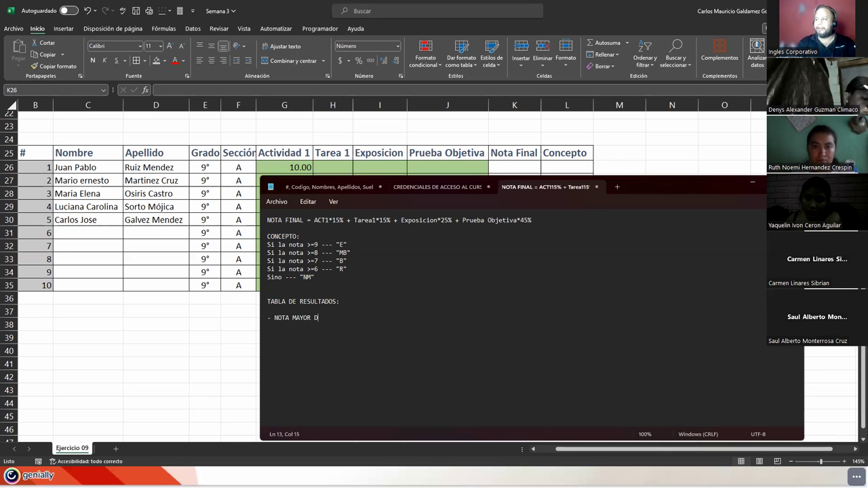
{"action": "type", "text": "E LA PRUEBA OBJETIVA"}
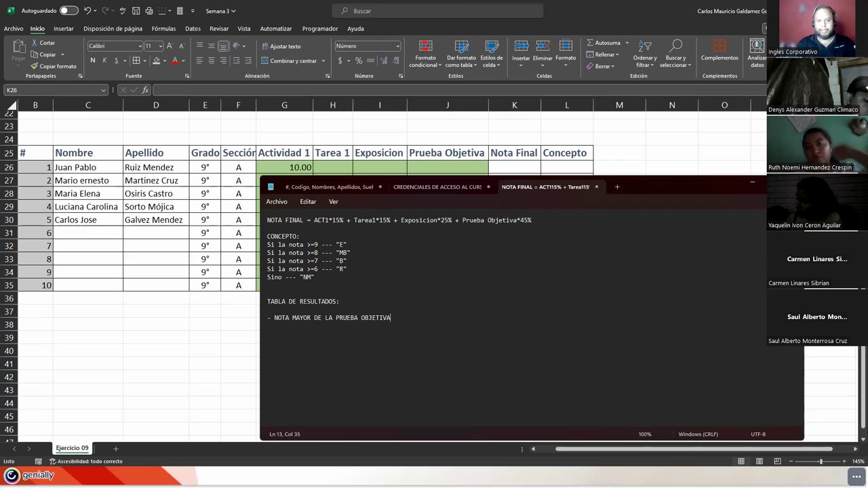
- Add the item "- NOTA MAS ALTA DE LA NOTA FINAL Y LA BAJA" below the NOTA MAYOR item
{"action": "key", "text": "Return"}
{"action": "type", "text": "-"}
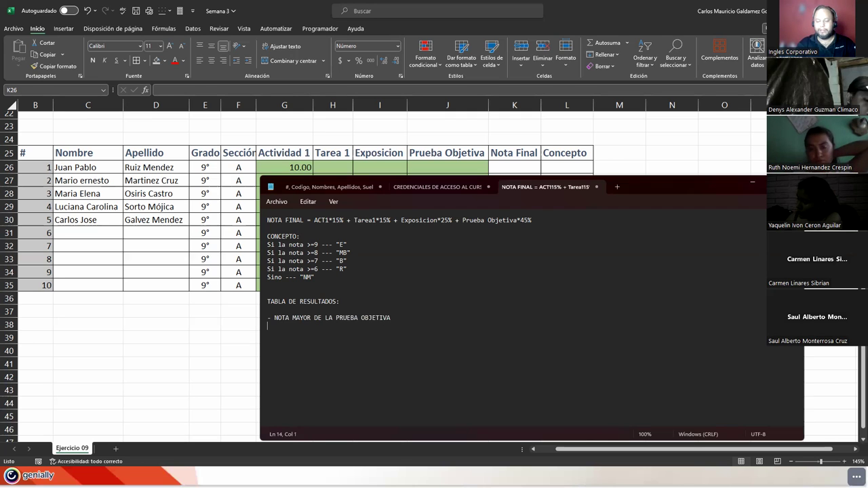
{"action": "type", "text": " NOTA MAS "}
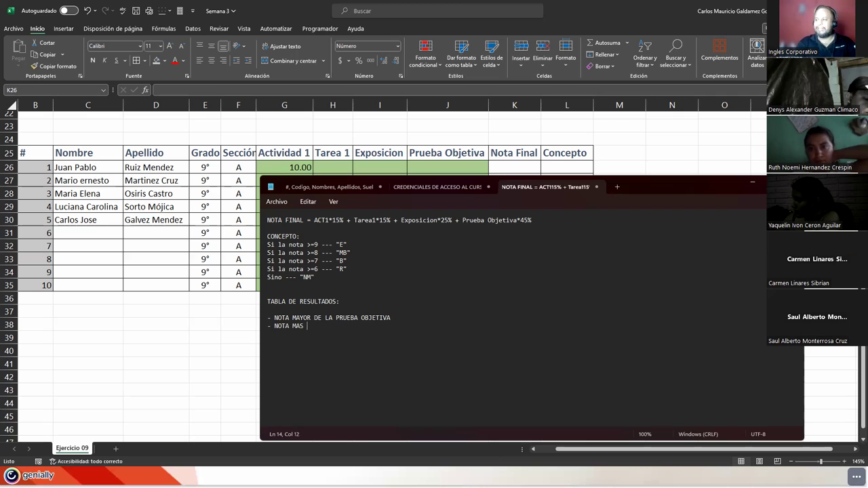
{"action": "type", "text": "ALTA DE LA NOTA FINA"}
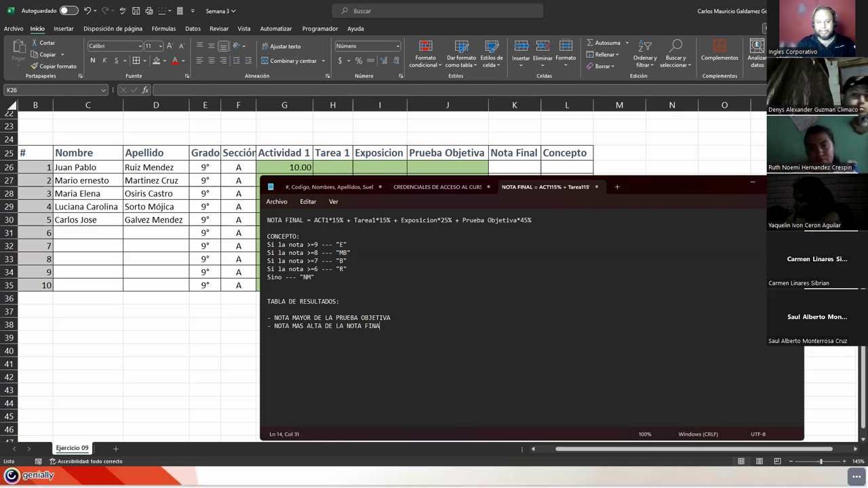
{"action": "type", "text": "L Y LA BAJA"}
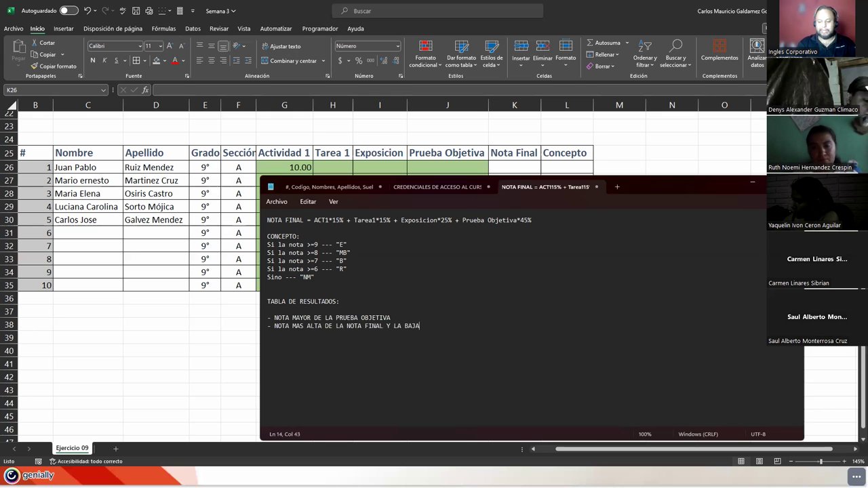
- Copy the NOTA MAS ALTA line and shorten the original to "- NOTA MAS ALTA DE LA NOTA FINAL"
{"action": "key", "text": "shift+Home"}
{"action": "key", "text": "ctrl+c"}
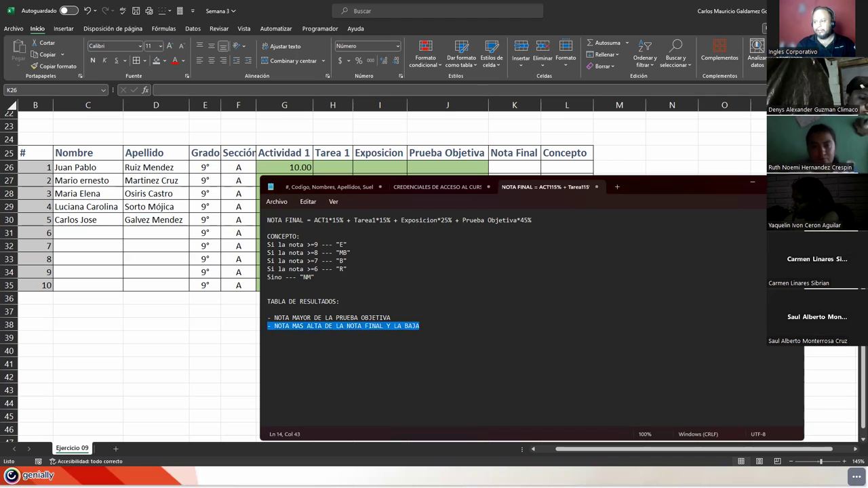
{"action": "key", "text": "End"}
{"action": "key", "text": "BackSpace"}
{"action": "key", "text": "BackSpace"}
{"action": "key", "text": "BackSpace"}
{"action": "key", "text": "BackSpace"}
{"action": "key", "text": "BackSpace"}
{"action": "key", "text": "BackSpace"}
{"action": "key", "text": "BackSpace"}
{"action": "key", "text": "BackSpace"}
{"action": "key", "text": "BackSpace"}
{"action": "key", "text": "BackSpace"}
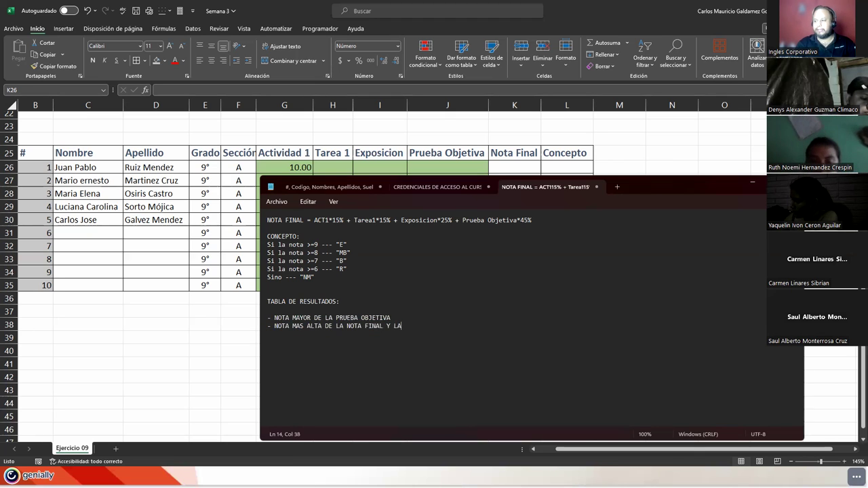
- Paste the copied line below and change it to "- NOTA MAS BAJA DE LA NOTA FINAL"
{"action": "key", "text": "Return"}
{"action": "key", "text": "ctrl+v"}
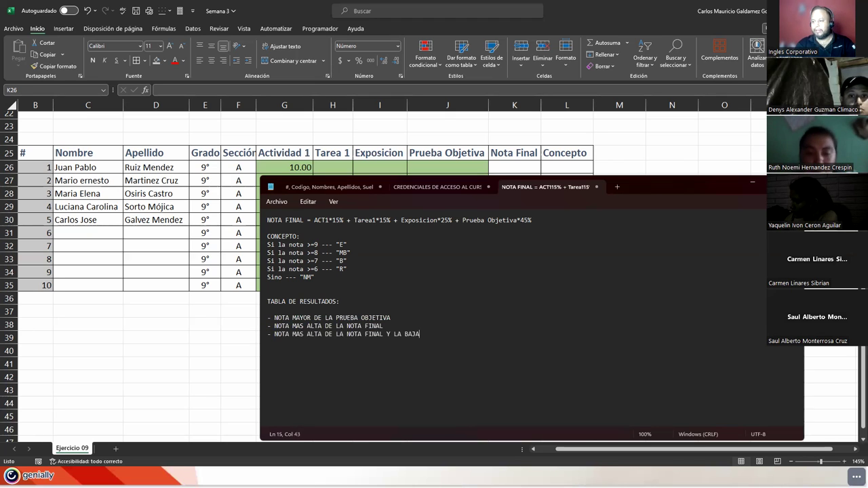
{"action": "double_click", "coordinate": [314, 334]}
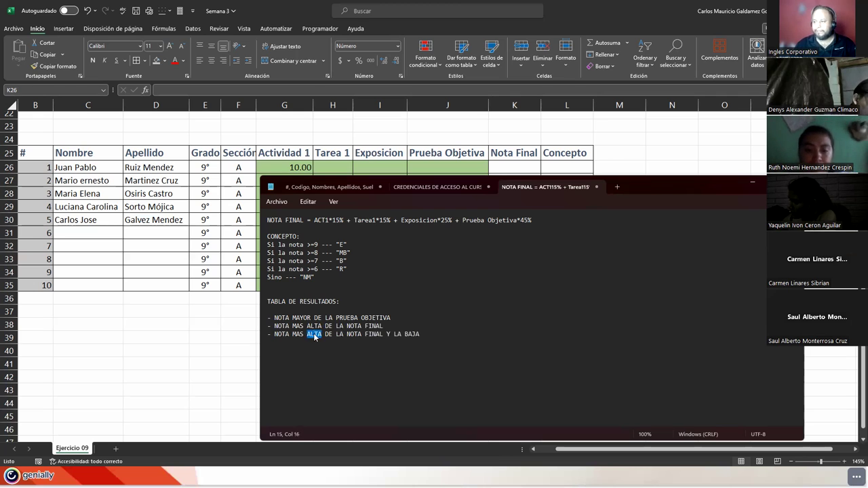
{"action": "type", "text": "BAJA"}
{"action": "key", "text": "End"}
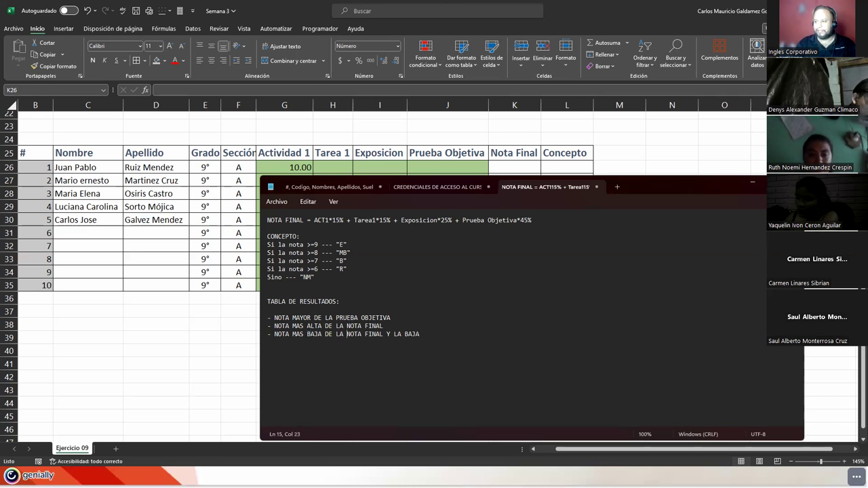
{"action": "key", "text": "BackSpace"}
{"action": "key", "text": "BackSpace"}
{"action": "key", "text": "BackSpace"}
{"action": "key", "text": "BackSpace"}
{"action": "key", "text": "BackSpace"}
{"action": "key", "text": "BackSpace"}
{"action": "key", "text": "BackSpace"}
{"action": "key", "text": "BackSpace"}
{"action": "key", "text": "BackSpace"}
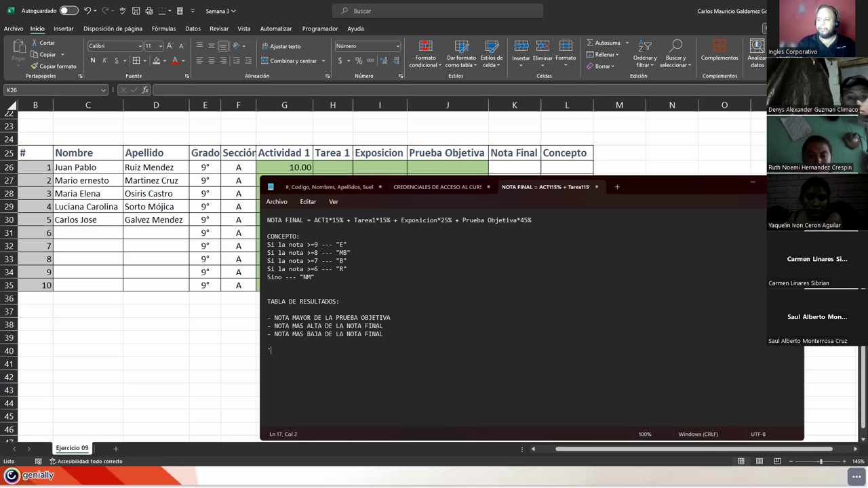
- Add the item "- PROMEDIO DE LAS NOTAS: ACTIVIDAD 1, TAREA 1 Y EXPOSICION" after a blank line
{"action": "type", "text": "PROMEDIO DE "}
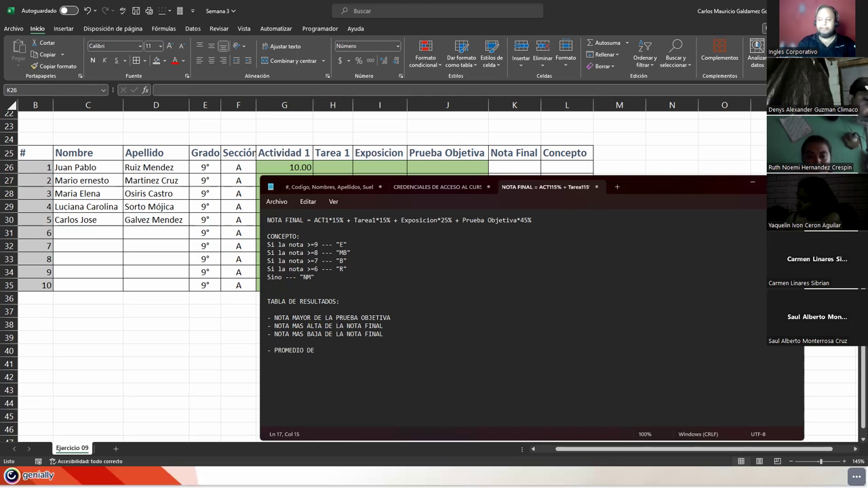
{"action": "type", "text": "LAS NOTAS:"}
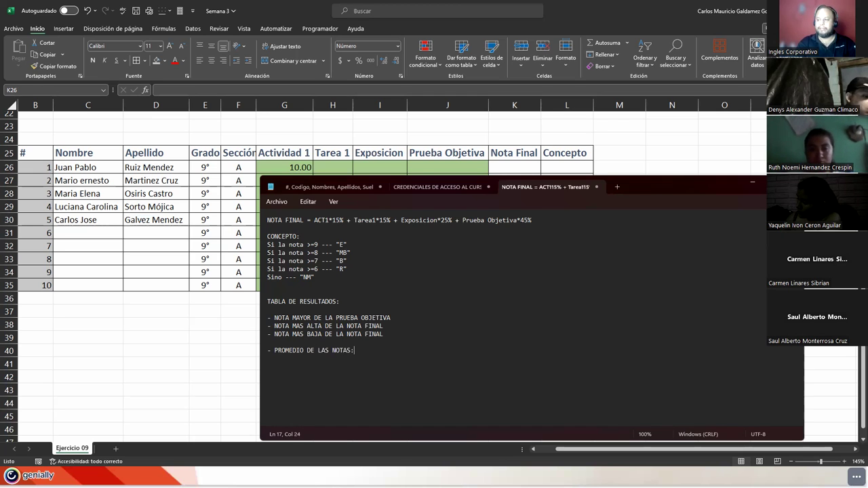
{"action": "type", "text": " ACTI"}
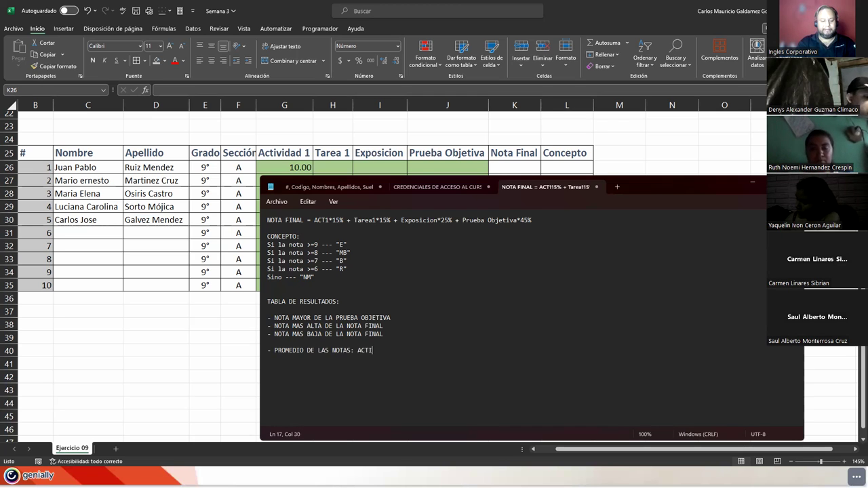
{"action": "type", "text": "VIDAD 1, T"}
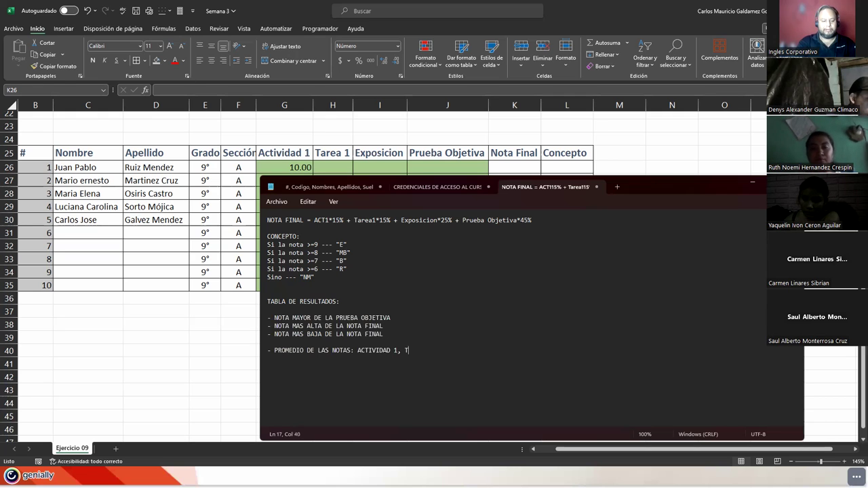
{"action": "type", "text": "AREA 1 Y E"}
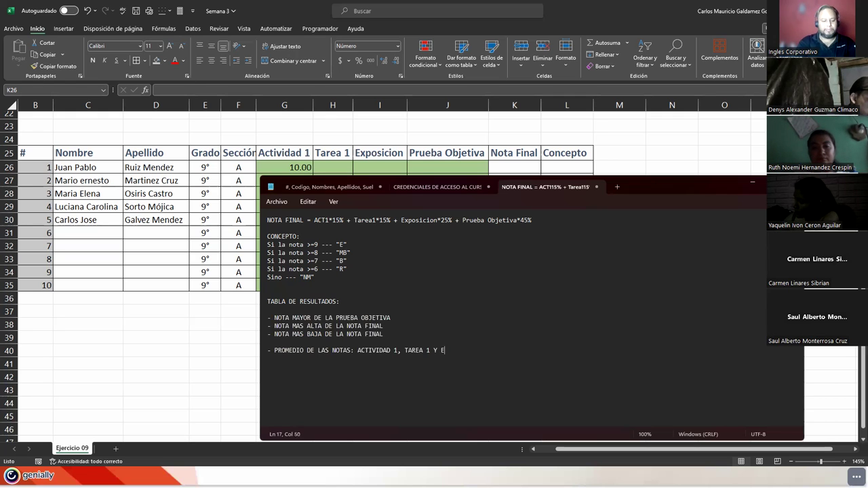
{"action": "type", "text": "XPSICIO"}
{"action": "type", "text": "N"}
{"action": "key", "text": "BackSpace"}
{"action": "key", "text": "BackSpace"}
{"action": "key", "text": "BackSpace"}
{"action": "key", "text": "BackSpace"}
{"action": "key", "text": "BackSpace"}
{"action": "key", "text": "BackSpace"}
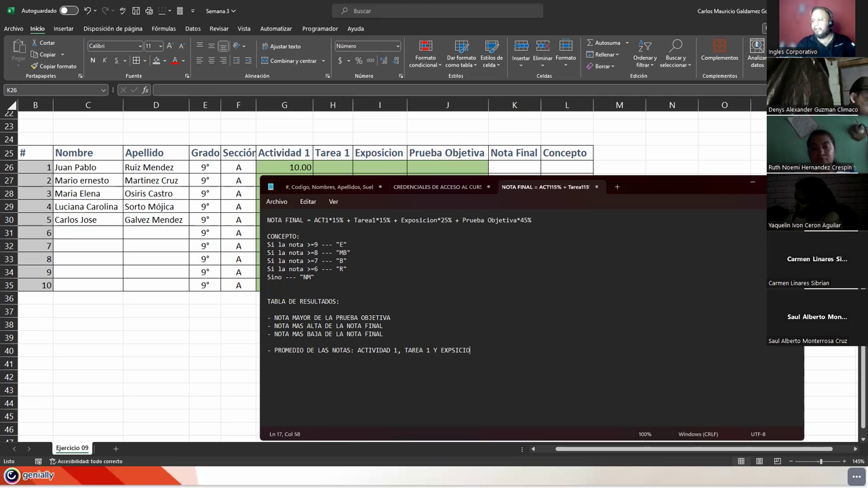
{"action": "type", "text": "OSICION"}
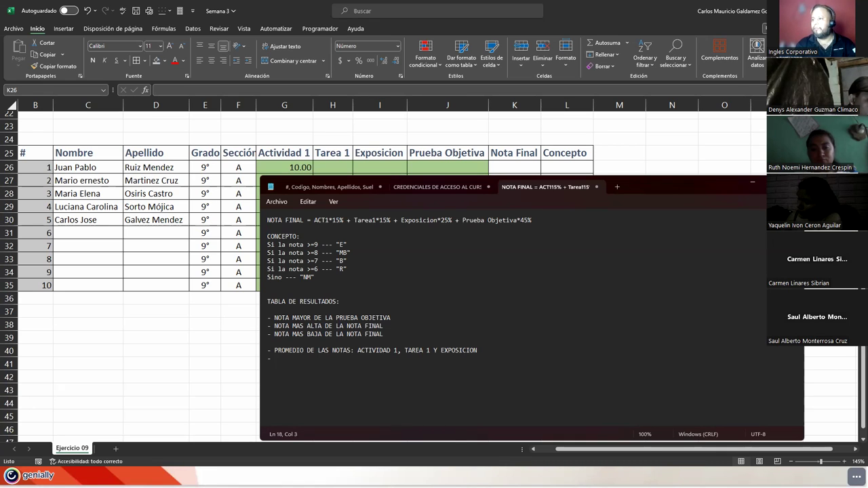
- Add the item "- CONTAR CUANTAS NOTAS HAY DESDE ACTIVIDAD 1 HASTA PRUEBA OBJETIVA." below the PROMEDIO item
{"action": "type", "text": "CONT"}
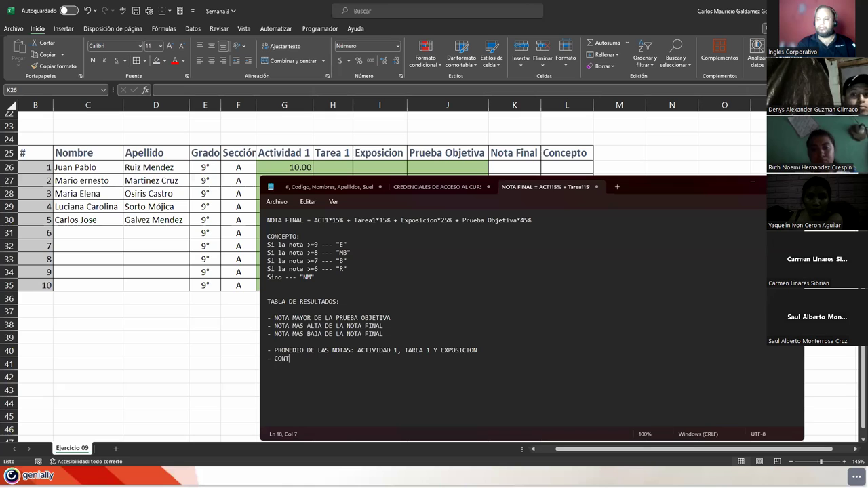
{"action": "type", "text": "AR CUANTAS "}
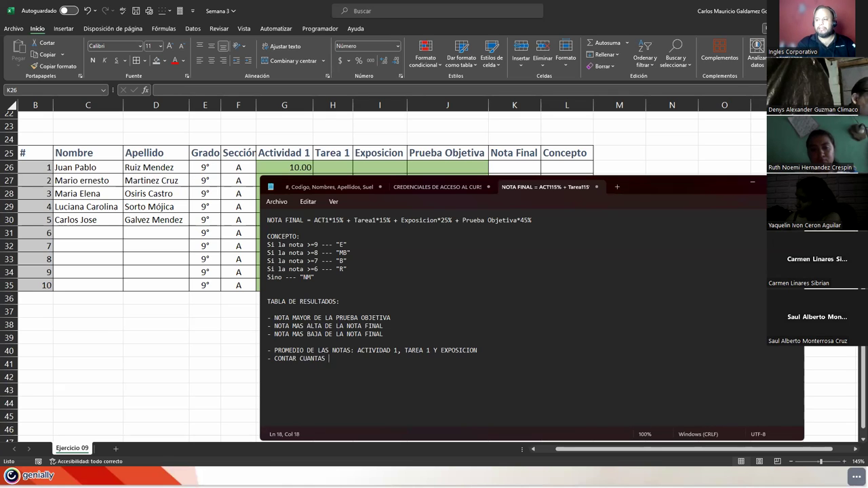
{"action": "type", "text": "NOTAS HAY "}
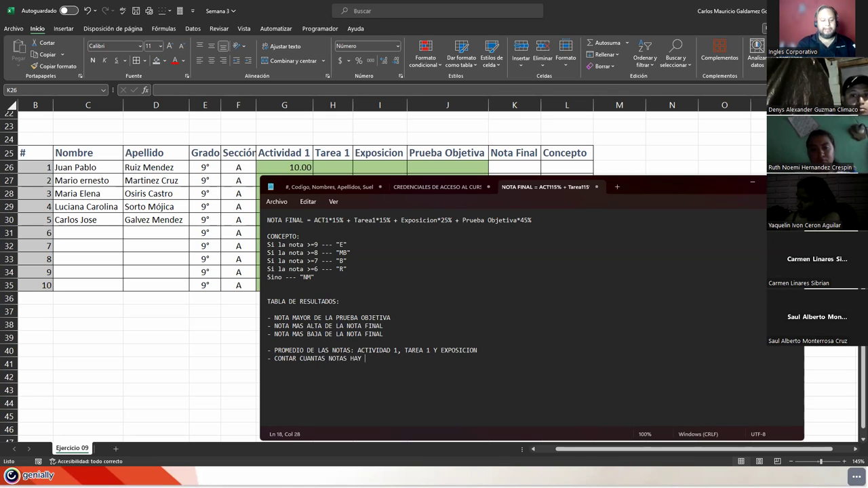
{"action": "type", "text": "DESDE AC"}
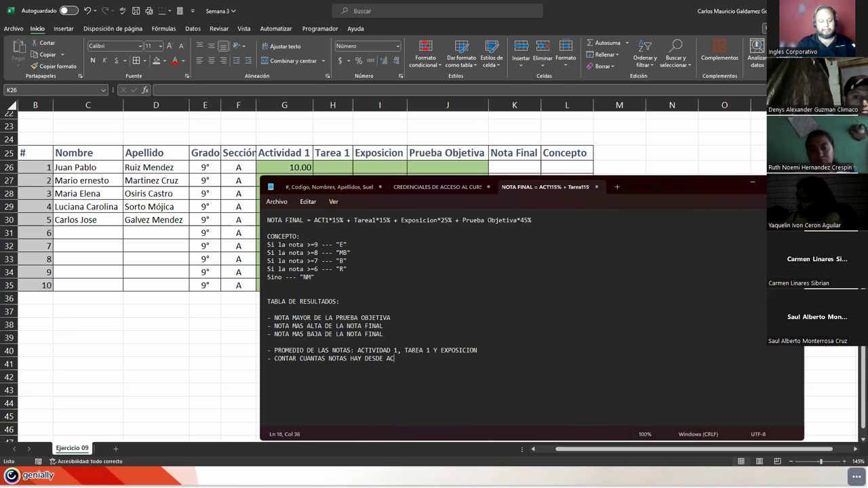
{"action": "type", "text": "TIVIDAD 1 "}
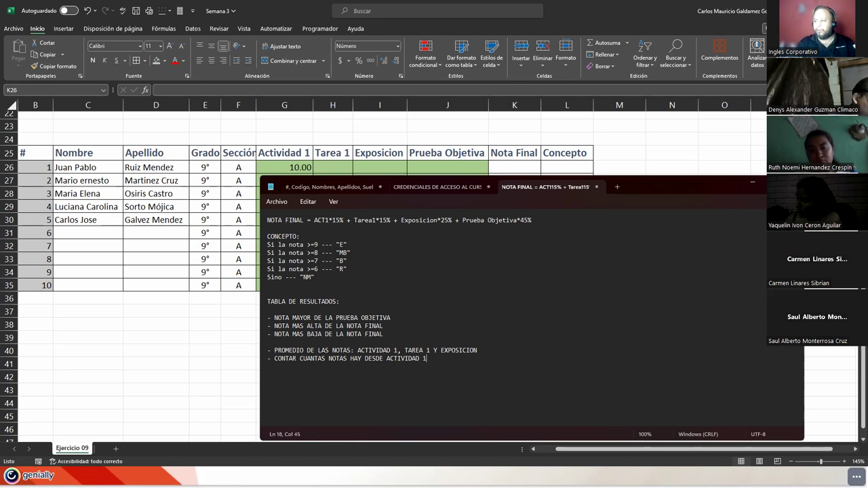
{"action": "type", "text": "HASTA PR"}
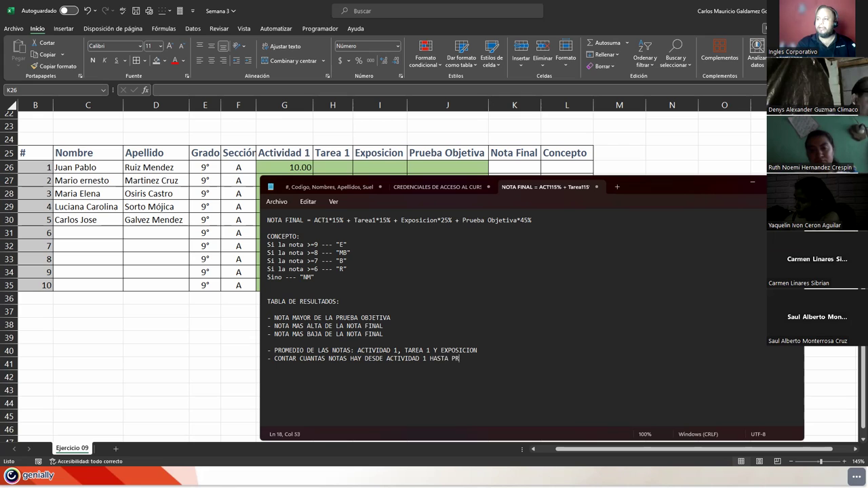
{"action": "type", "text": "UEBA OBJETIVA."}
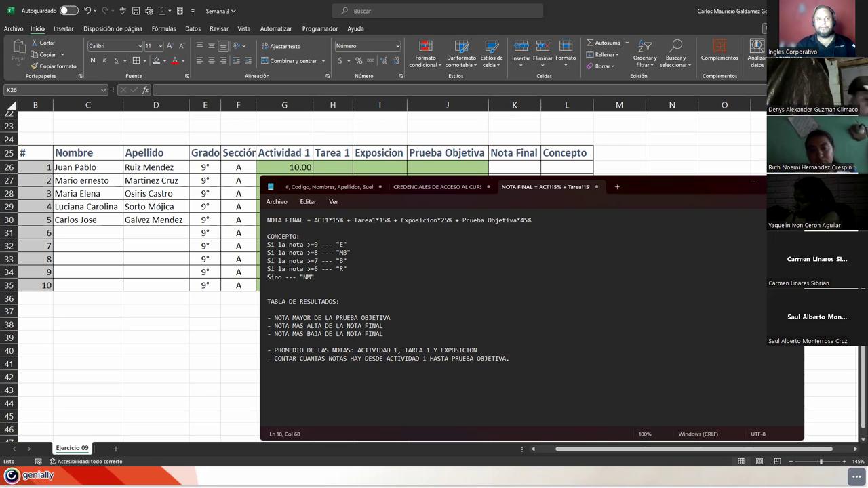
- Remove the blank line between the NOTA MAS BAJA and PROMEDIO items
{"action": "key", "text": "Return"}
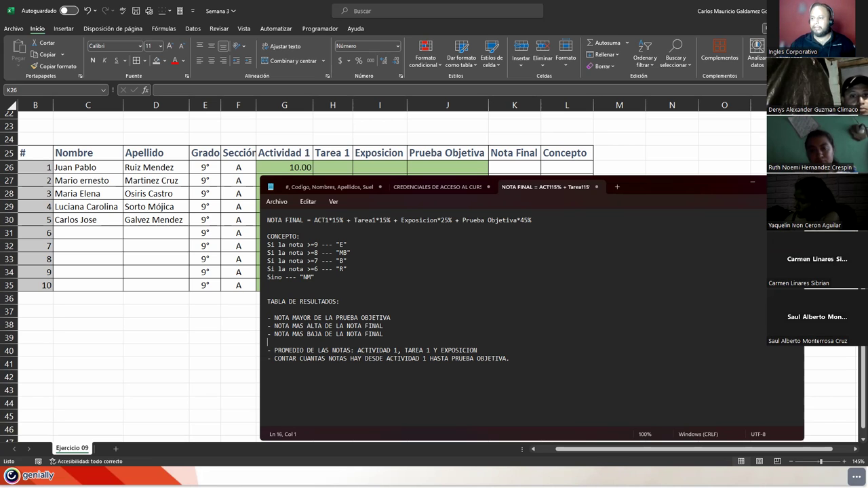
{"action": "key", "text": "BackSpace"}
{"action": "key", "text": "Up"}
{"action": "key", "text": "Up"}
{"action": "key", "text": "Up"}
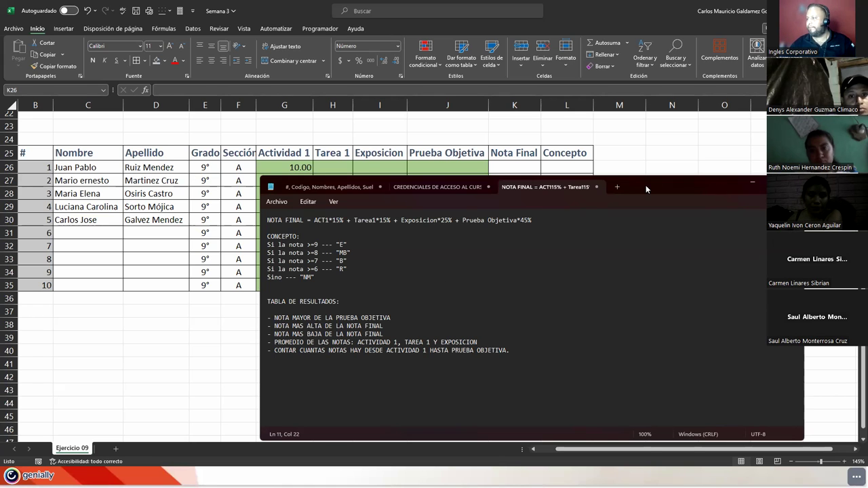
- Enlarge the notes text to 140% and capture a screenshot of the area with all the notes
{"action": "left_click_drag", "start_coordinate": [636, 183], "coordinate": [585, 184]}
{"action": "key", "text": "ctrl+plus"}
{"action": "key", "text": "ctrl+plus"}
{"action": "key", "text": "ctrl+plus"}
{"action": "key", "text": "ctrl+plus"}
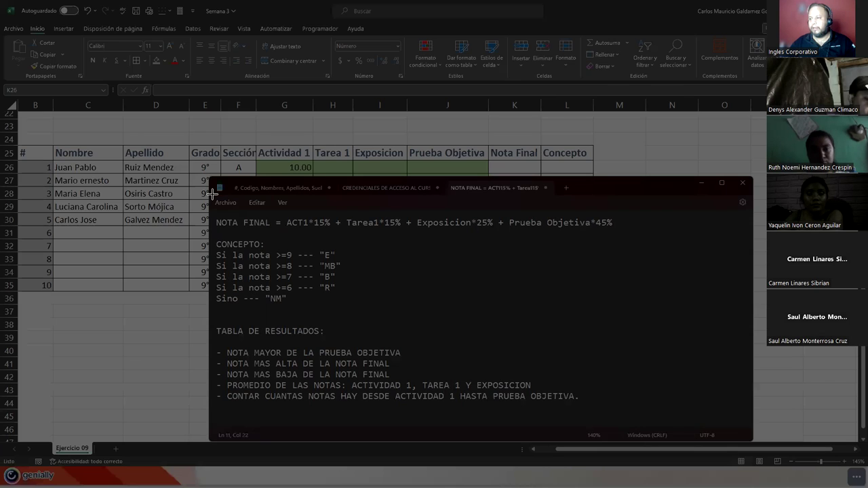
{"action": "left_click_drag", "start_coordinate": [212, 195], "coordinate": [674, 424]}
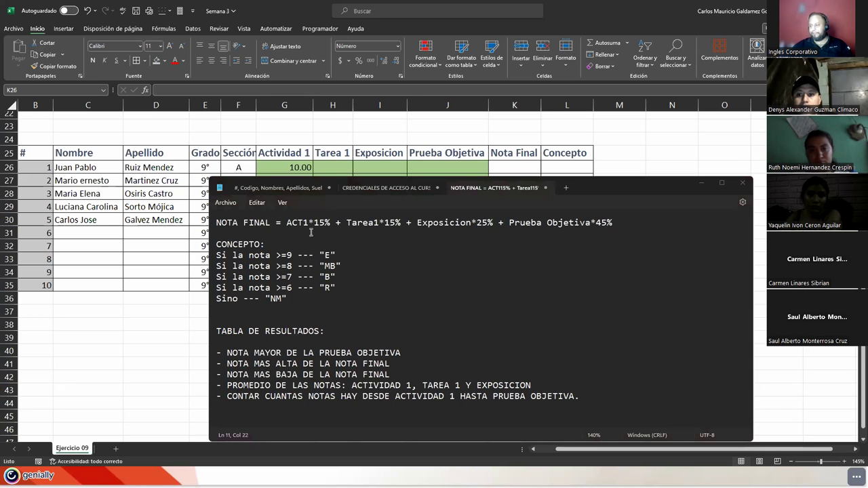
- Move the notes window off the table, switch to the Excel workbook and review the green grade cells from Actividad 1 to Prueba Objetiva
{"action": "left_click_drag", "start_coordinate": [586, 190], "coordinate": [720, 193]}
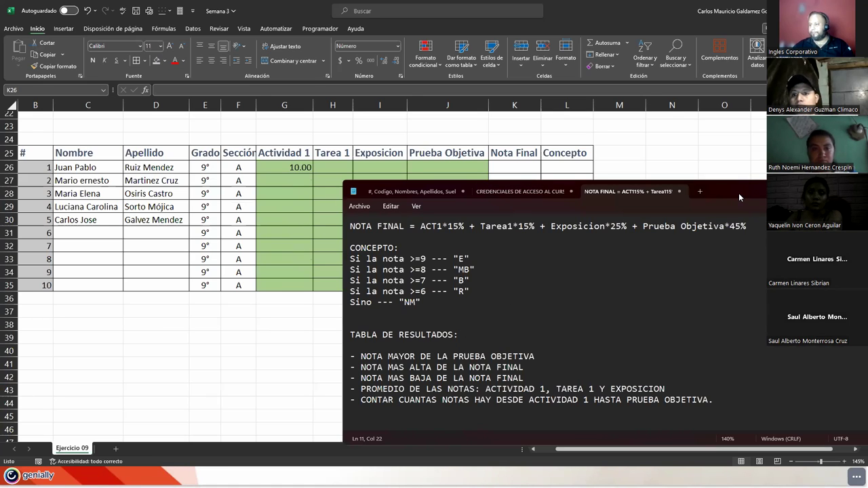
{"action": "left_click_drag", "start_coordinate": [738, 192], "coordinate": [661, 193]}
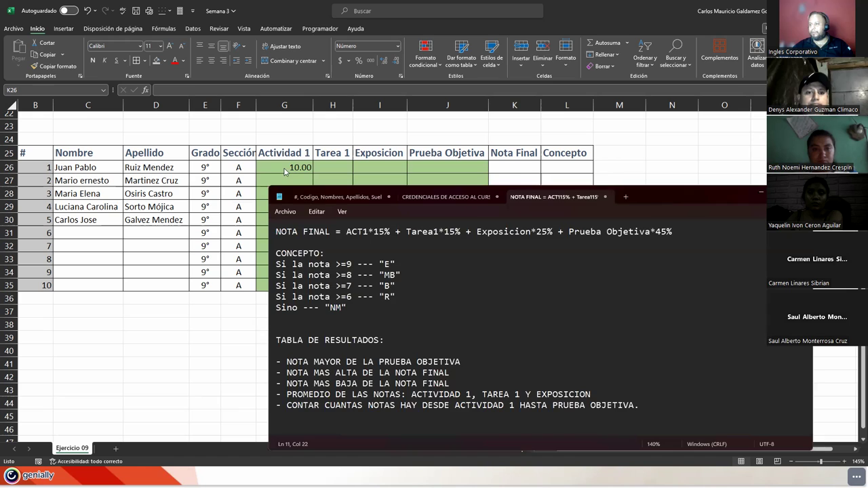
{"action": "key", "text": "alt+Tab"}
{"action": "left_click_drag", "start_coordinate": [290, 167], "coordinate": [441, 282]}
{"action": "left_click", "coordinate": [176, 341]}
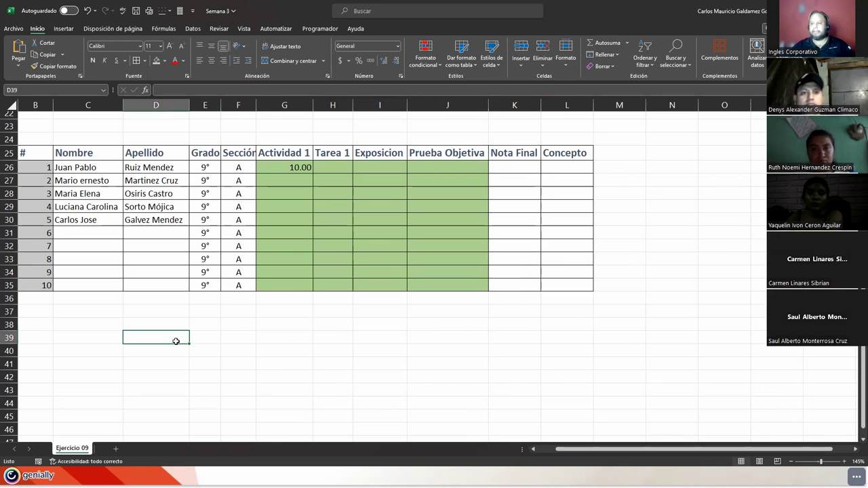
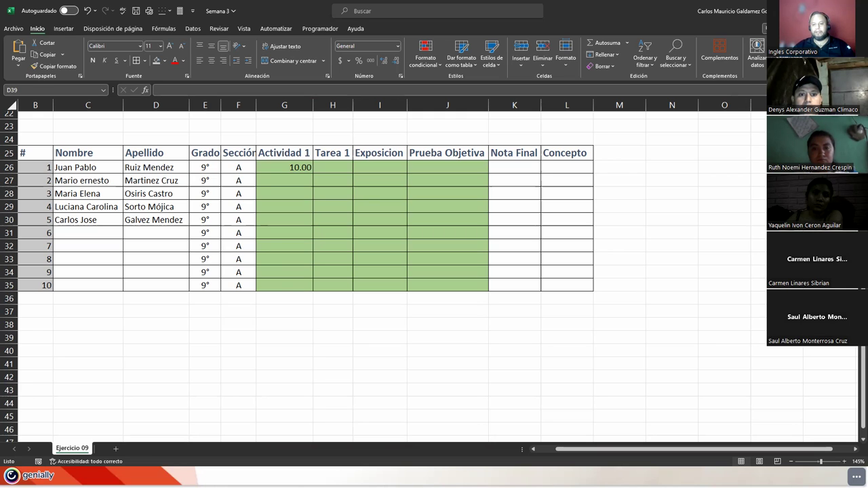
- Switch back to the notes in Notepad and place their window over the worksheet below the table's first row
{"action": "key", "text": "F11"}
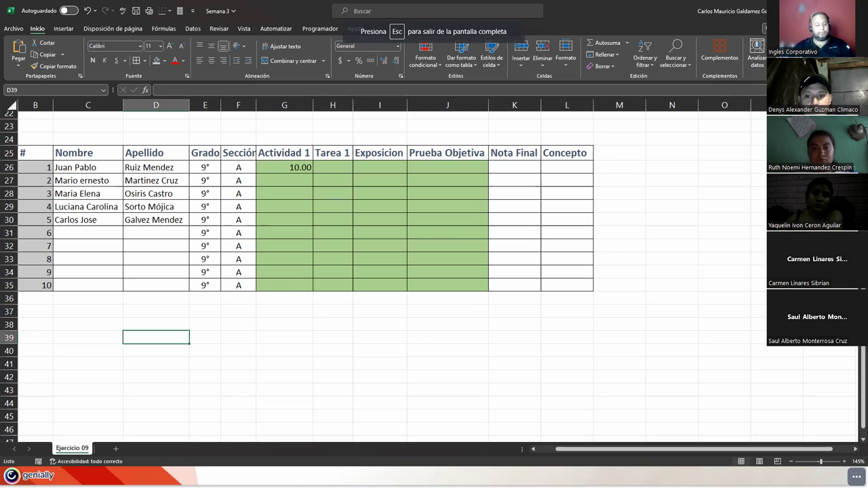
{"action": "key", "text": "alt+Tab"}
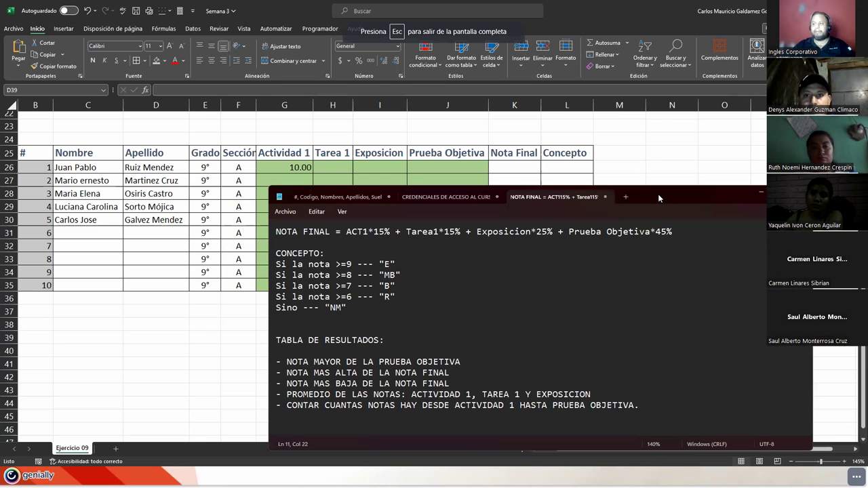
{"action": "left_click_drag", "start_coordinate": [657, 194], "coordinate": [654, 188]}
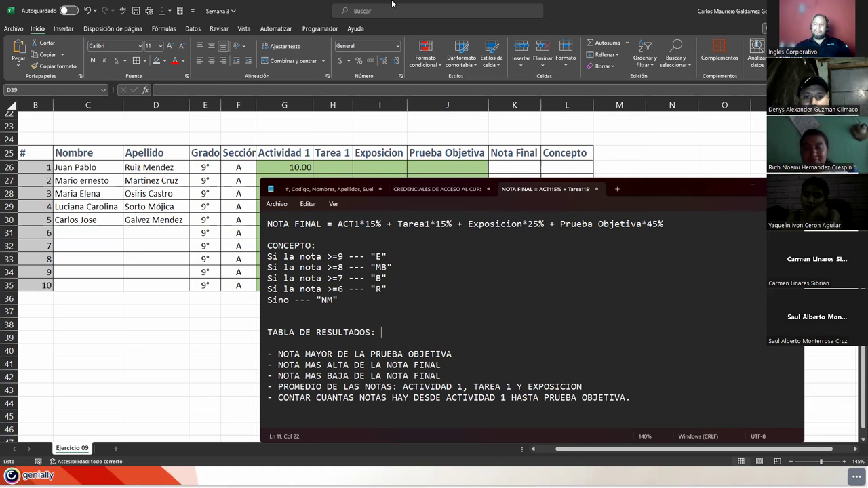
- Switch to the Excel workbook and select the grade cells G26:J35, from Actividad 1 to Prueba Objetiva
{"action": "key", "text": "alt+Tab"}
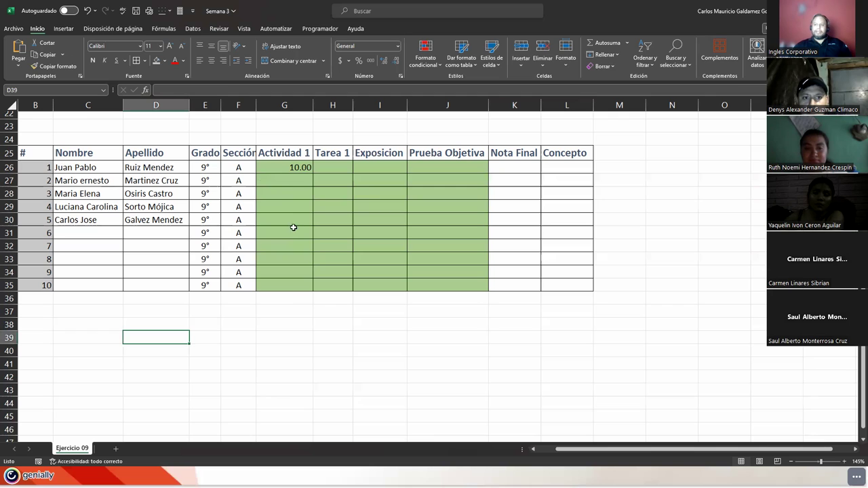
{"action": "left_click_drag", "start_coordinate": [300, 168], "coordinate": [435, 282]}
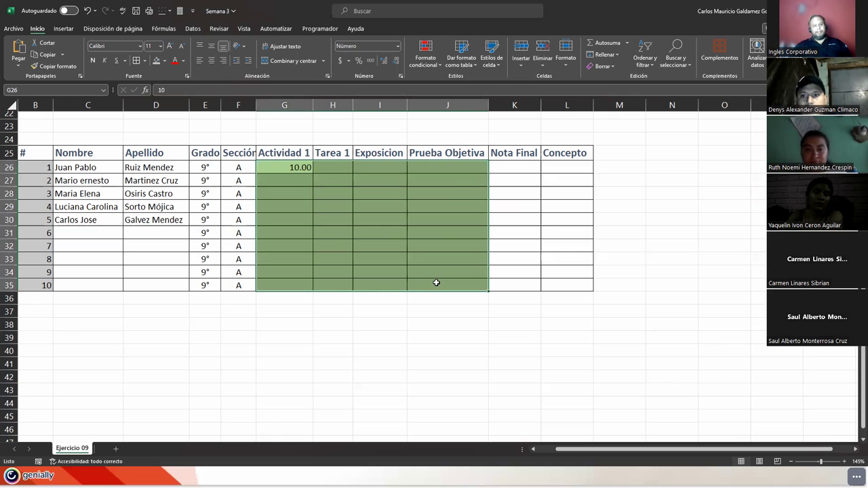
{"action": "left_click_drag", "start_coordinate": [300, 167], "coordinate": [452, 285]}
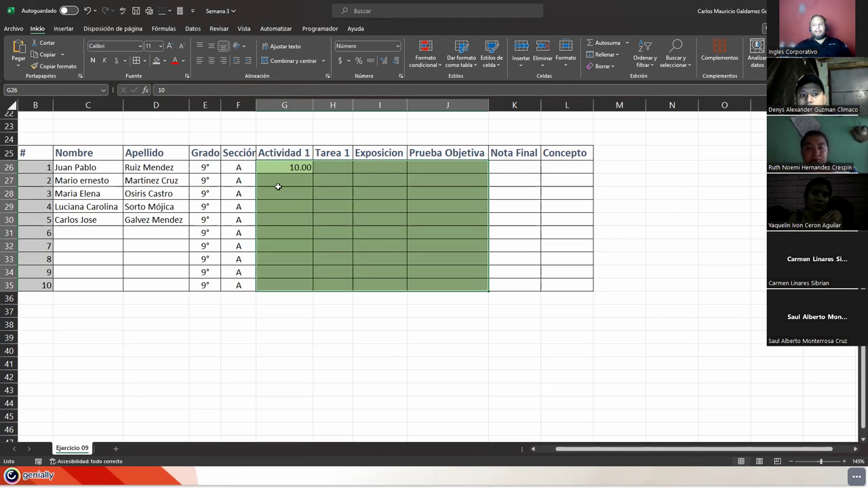
{"action": "left_click_drag", "start_coordinate": [271, 167], "coordinate": [444, 286]}
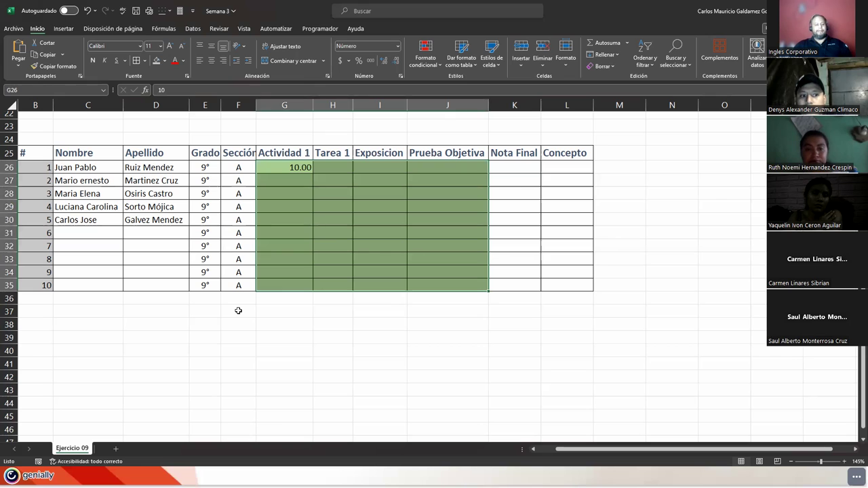
- Switch back to the Notepad notes and highlight the whole CONTAR CUANTAS NOTAS item of the results list
{"action": "key", "text": "alt+Tab"}
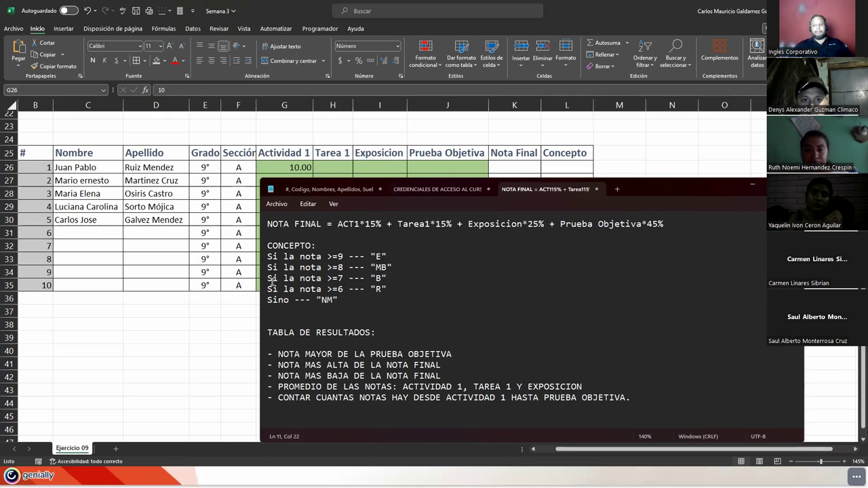
{"action": "left_click", "coordinate": [375, 396]}
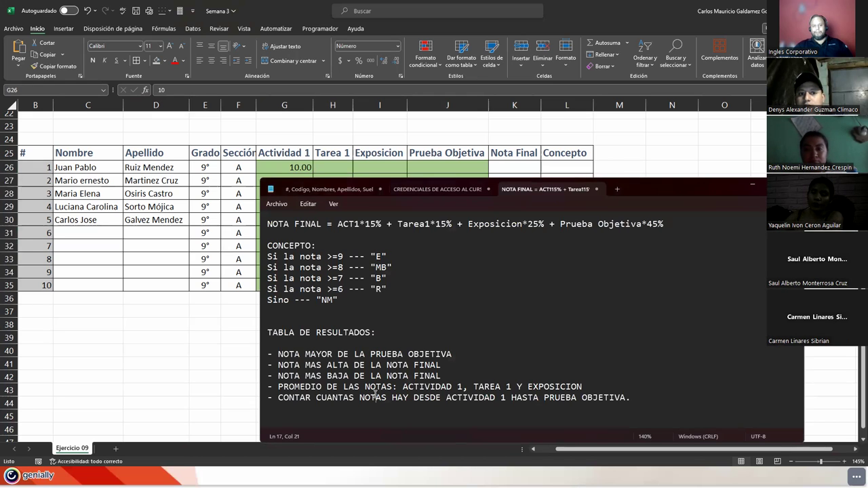
{"action": "double_click", "coordinate": [292, 399]}
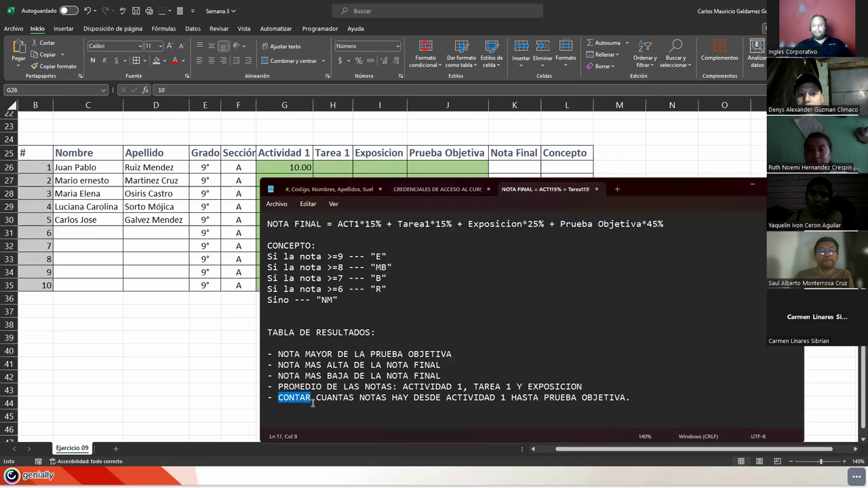
{"action": "triple_click", "coordinate": [297, 403]}
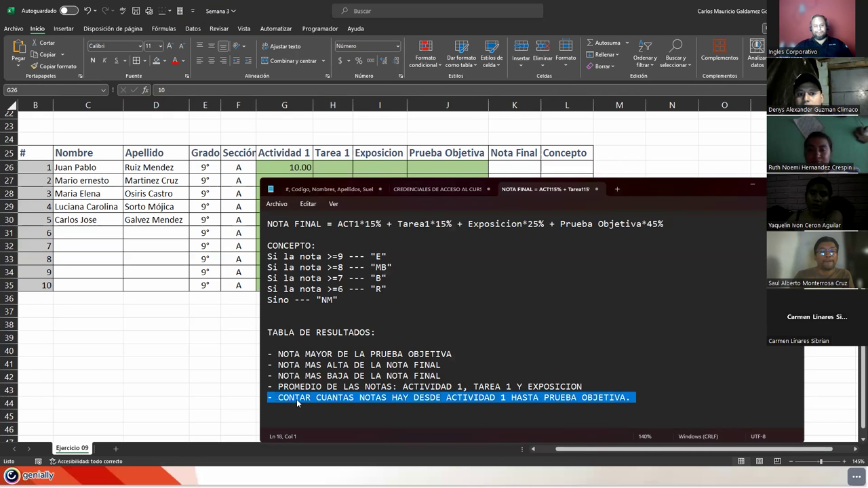
- Remove the blank line between the TABLA DE RESULTADOS heading and its first item
{"action": "left_click", "coordinate": [394, 344]}
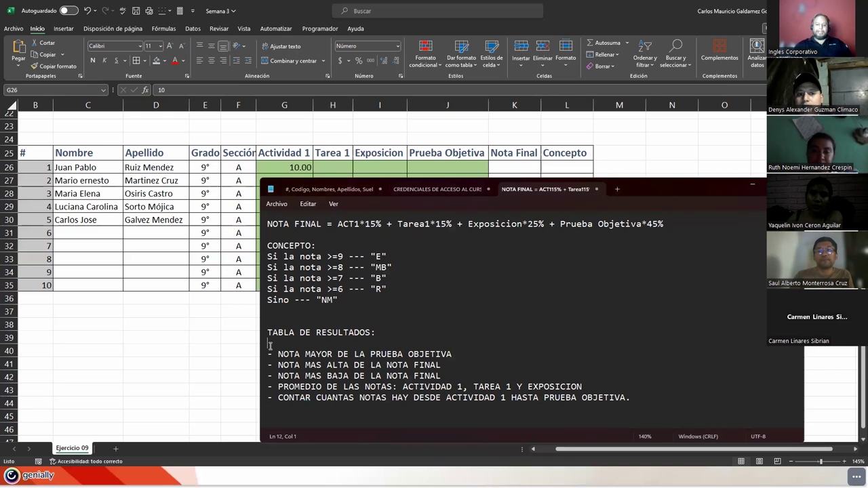
{"action": "key", "text": "BackSpace"}
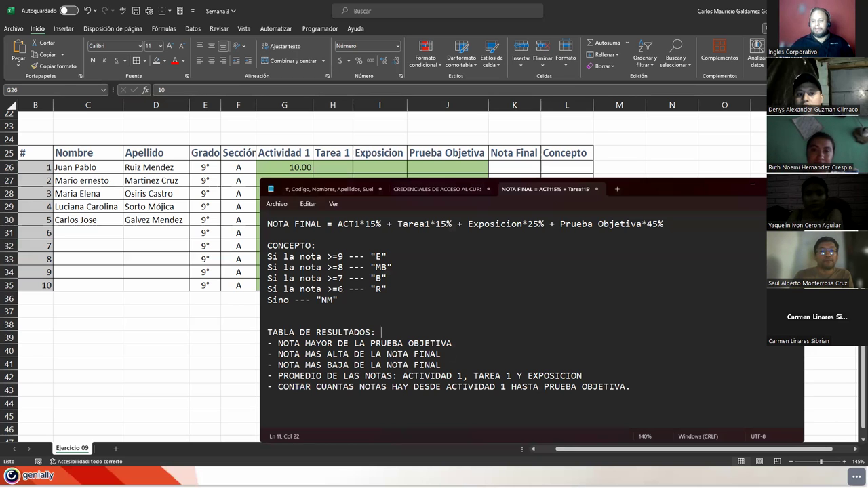
{"action": "left_click", "coordinate": [648, 388]}
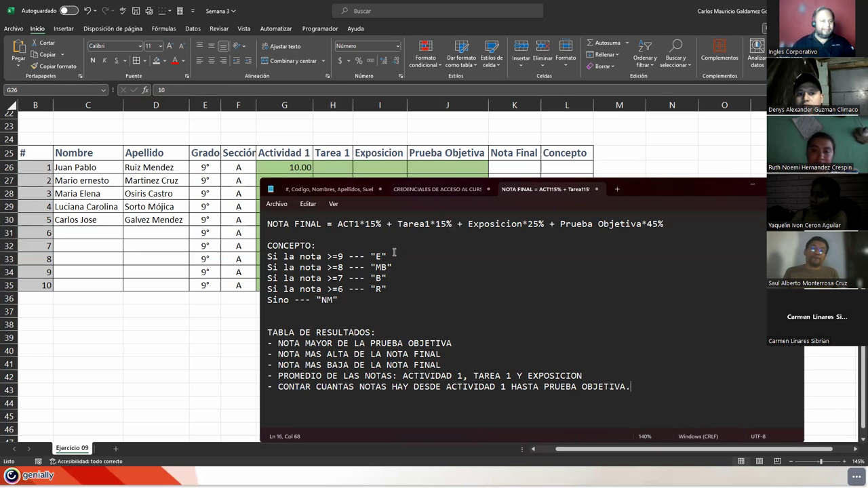
- Mark the grade range G26:J35 in the workbook, and highlight the PROMEDIO DE LAS NOTAS item in the Notepad notes
{"action": "left_click_drag", "start_coordinate": [270, 167], "coordinate": [426, 282]}
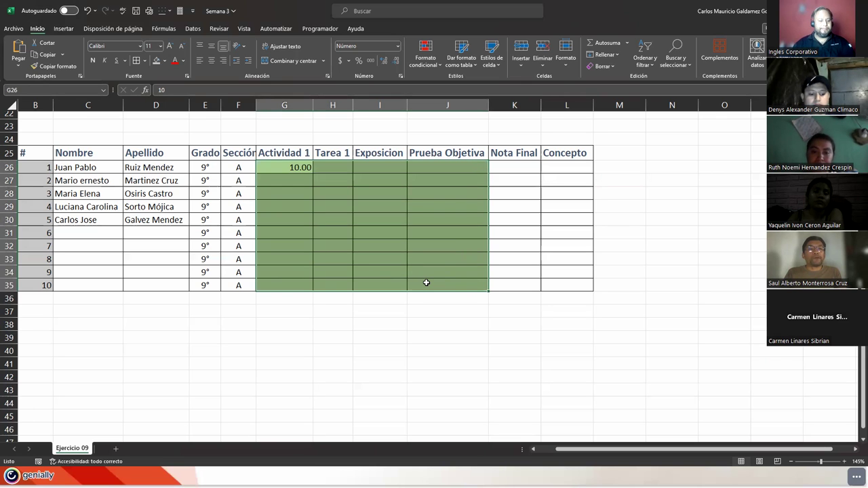
{"action": "key", "text": "alt+Tab"}
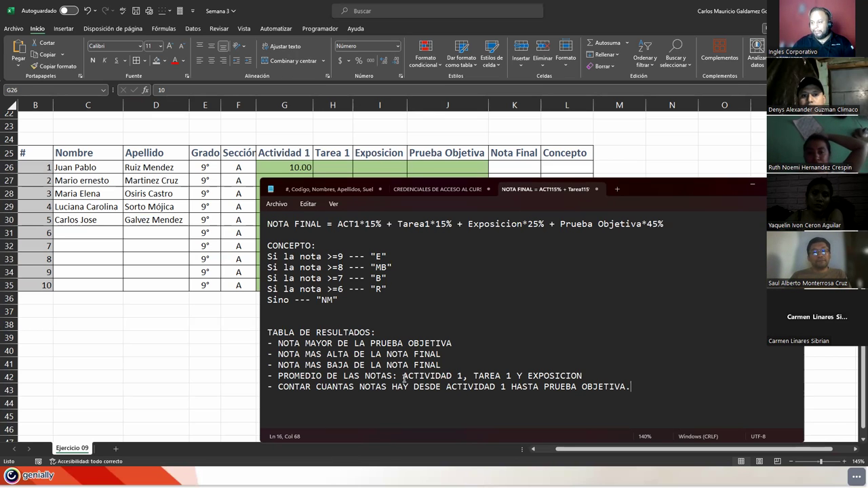
{"action": "left_click_drag", "start_coordinate": [403, 380], "coordinate": [516, 381]}
{"action": "left_click_drag", "start_coordinate": [526, 379], "coordinate": [269, 377]}
- Switch to the Excel workbook and mark the Actividad 1, Tarea 1 and Exposicion columns one by one, rows 26 to 35
{"action": "key", "text": "alt+Tab"}
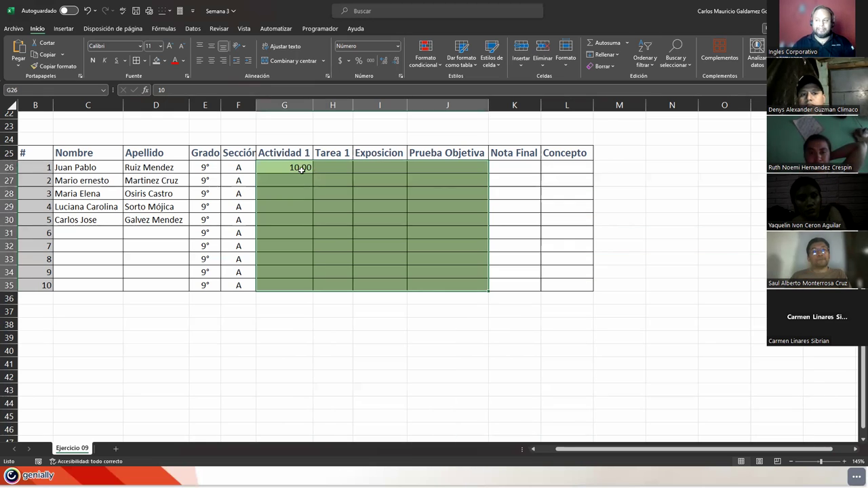
{"action": "left_click_drag", "start_coordinate": [291, 166], "coordinate": [302, 286]}
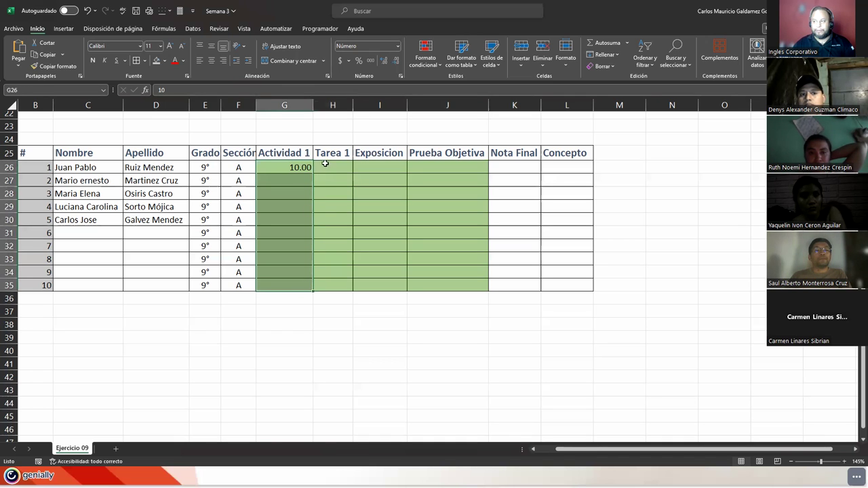
{"action": "left_click_drag", "start_coordinate": [332, 167], "coordinate": [335, 286]}
{"action": "left_click_drag", "start_coordinate": [374, 167], "coordinate": [380, 283]}
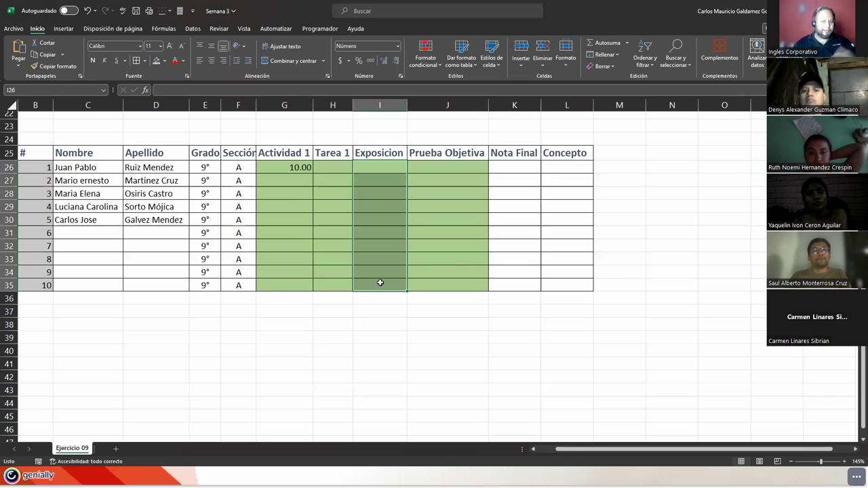
{"action": "left_click", "coordinate": [380, 283]}
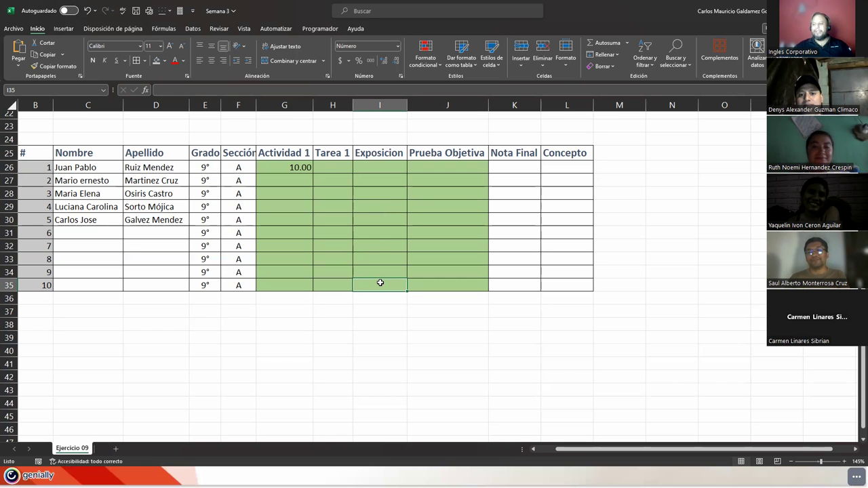
- Clear the first student's Actividad 1 grade in cell G26
{"action": "scroll", "coordinate": [380, 283], "scroll_direction": "up", "scroll_amount": 7}
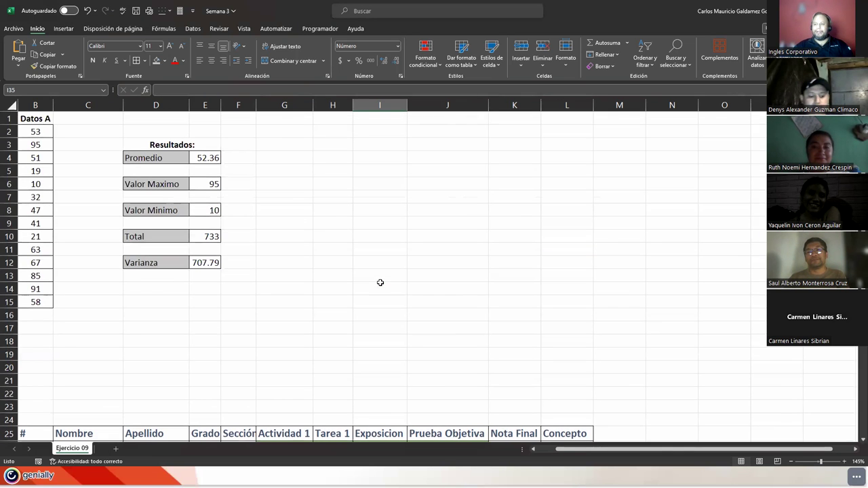
{"action": "scroll", "coordinate": [419, 423], "scroll_direction": "left", "scroll_amount": 1}
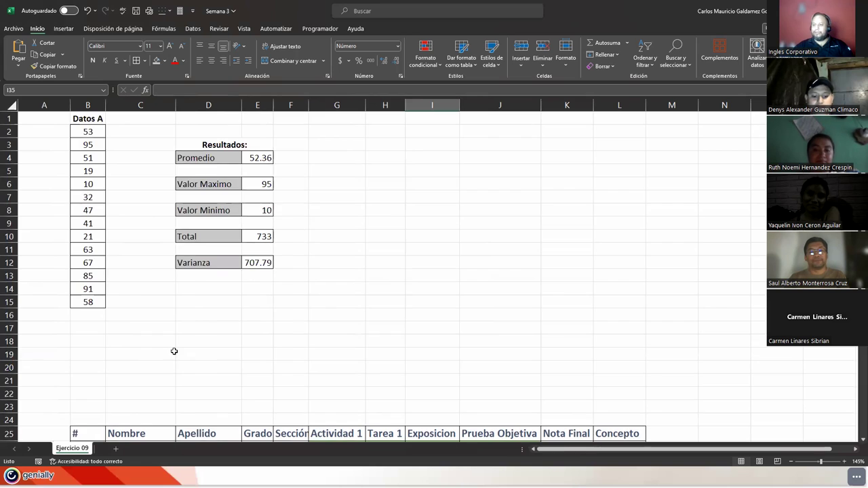
{"action": "scroll", "coordinate": [164, 351], "scroll_direction": "down", "scroll_amount": 5}
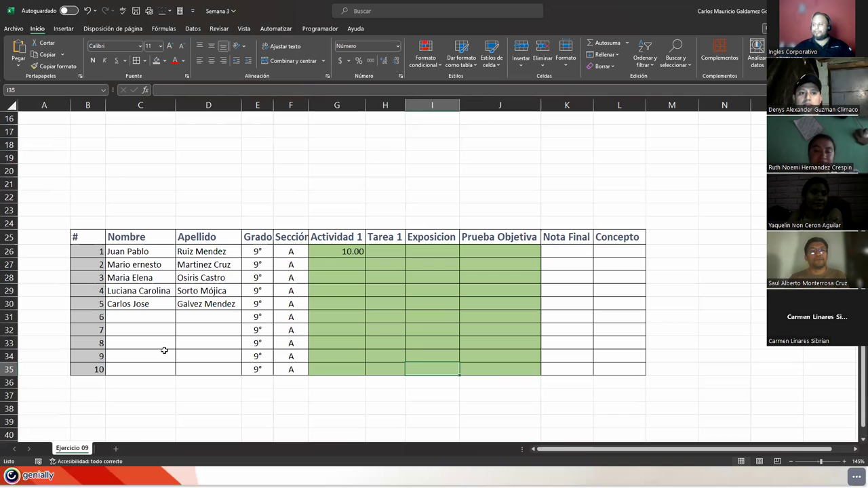
{"action": "left_click", "coordinate": [317, 251]}
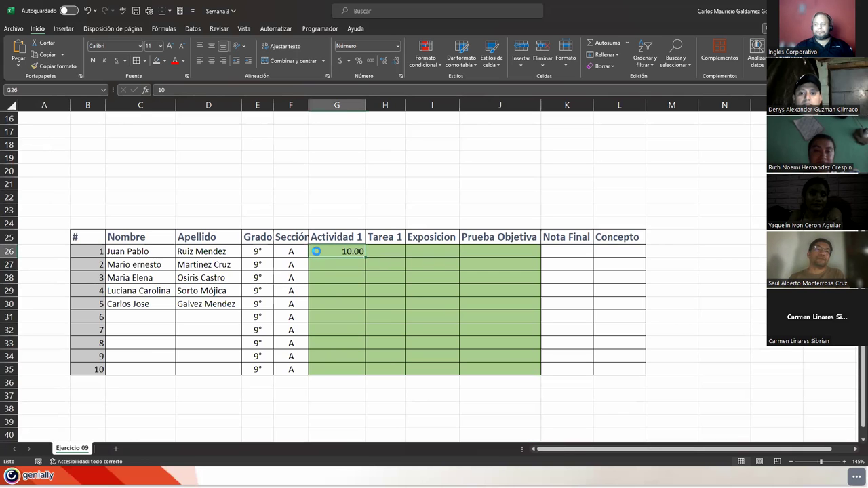
{"action": "key", "text": "Delete"}
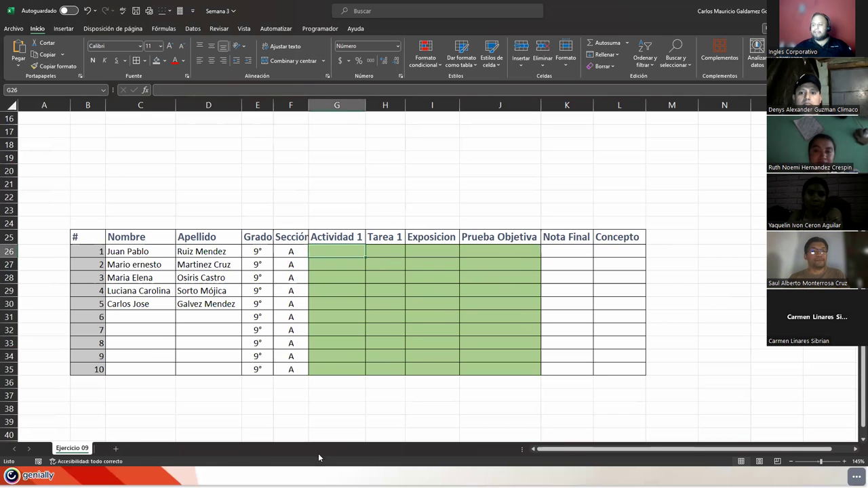
- Highlight the TABLA DE RESULTADOS heading in Notepad, and mark N28:N32 and O28:O32 in Excel as the place for the results table
{"action": "key", "text": "alt+Tab"}
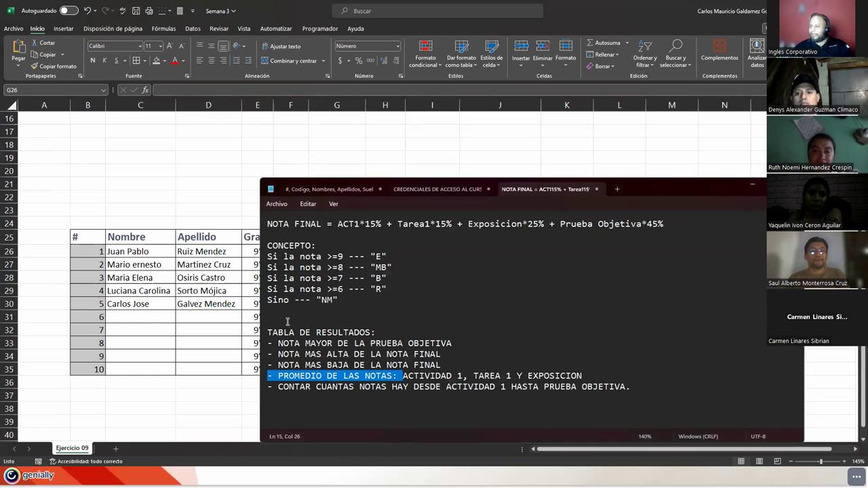
{"action": "left_click_drag", "start_coordinate": [268, 332], "coordinate": [375, 332]}
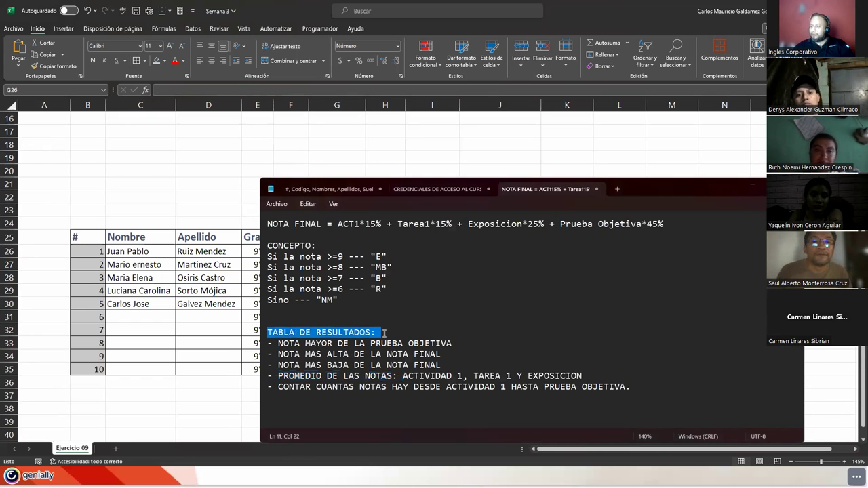
{"action": "key", "text": "alt+Tab"}
{"action": "left_click", "coordinate": [727, 263]}
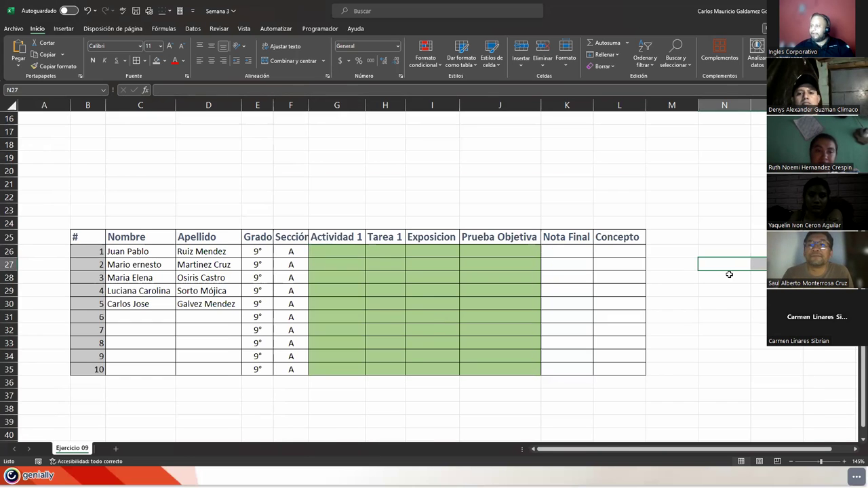
{"action": "left_click_drag", "start_coordinate": [724, 279], "coordinate": [723, 331]}
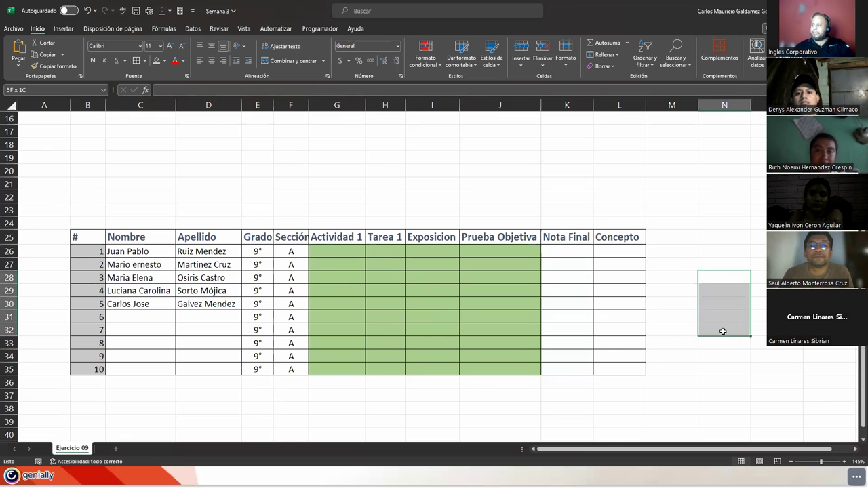
{"action": "left_click_drag", "start_coordinate": [780, 278], "coordinate": [780, 330]}
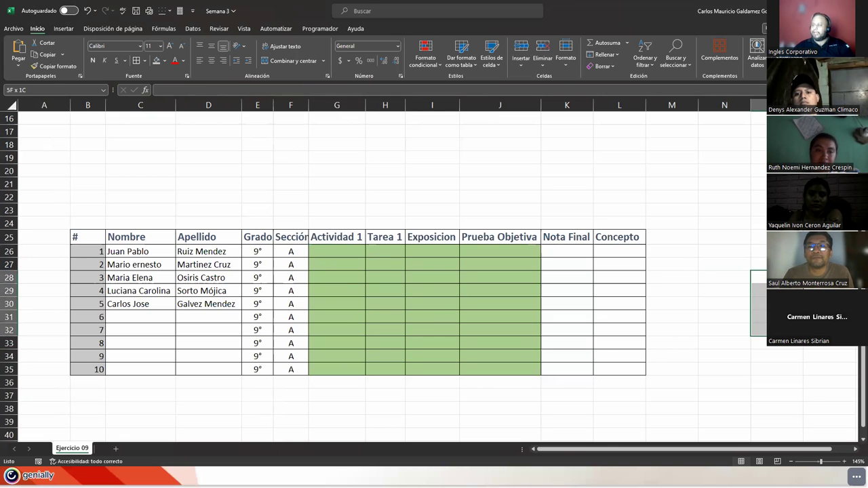
{"action": "left_click", "coordinate": [277, 306]}
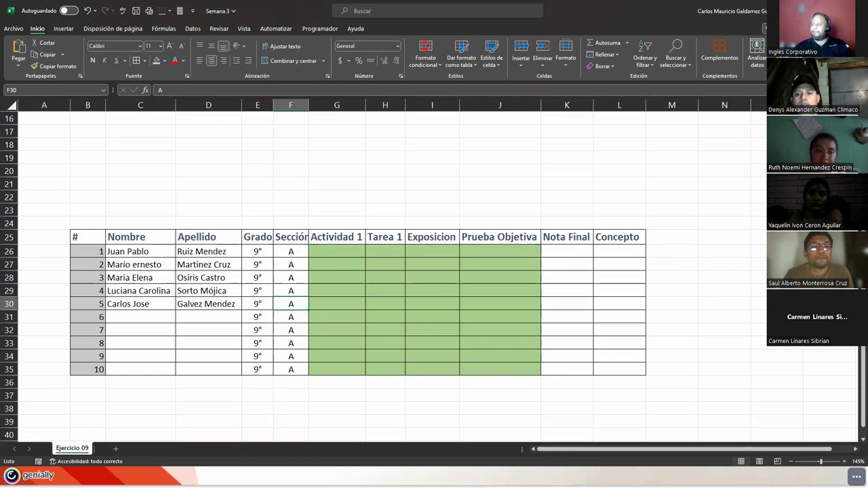
- Minimise the Excel workbooks and the Notepad notes to return to the Genially presentation
{"action": "left_click_drag", "start_coordinate": [691, 10], "coordinate": [691, 97]}
{"action": "left_click", "coordinate": [759, 101]}
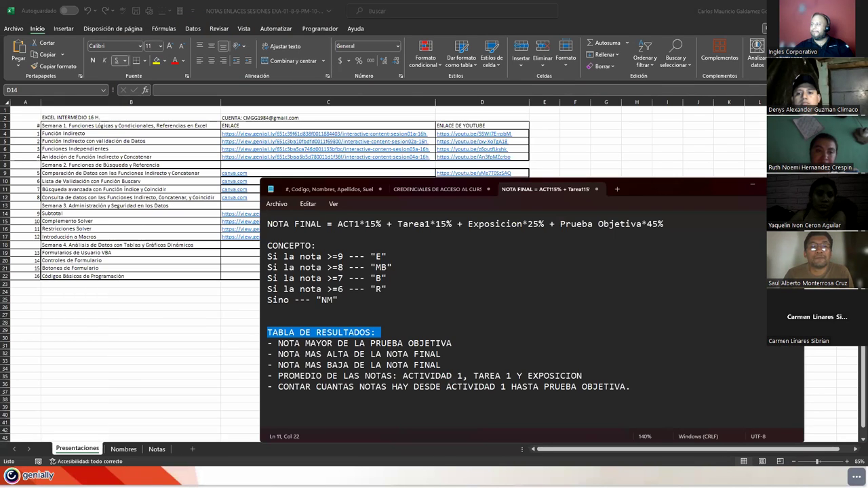
{"action": "key", "text": "super+Down"}
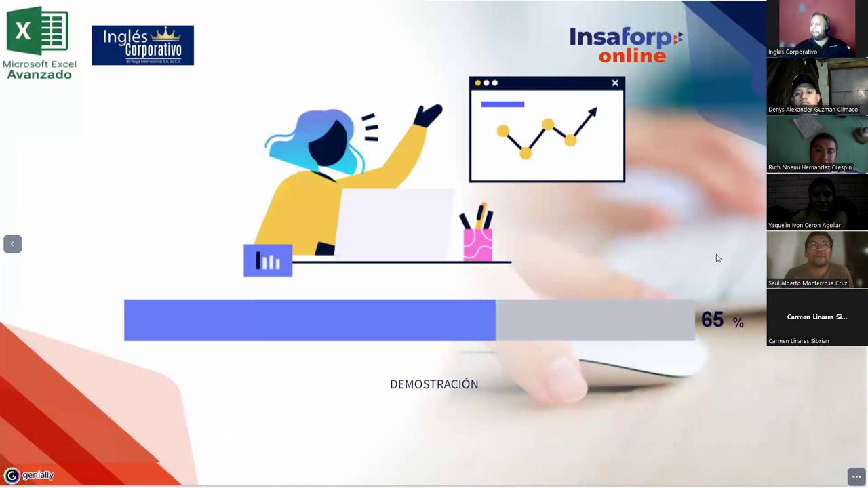
{"action": "left_click", "coordinate": [752, 184]}
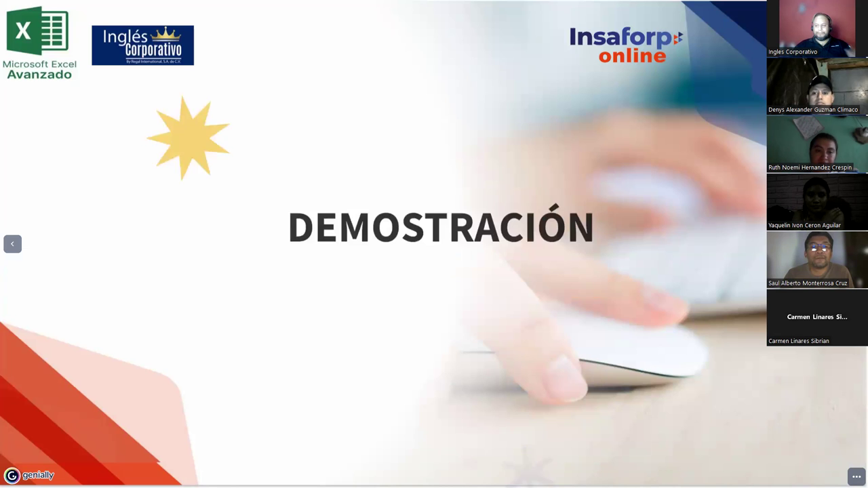
- Advance the presentation through the Zona de Consultas and Finalización slides to the closing ¡Muchas gracias! slide
{"action": "key", "text": "Right"}
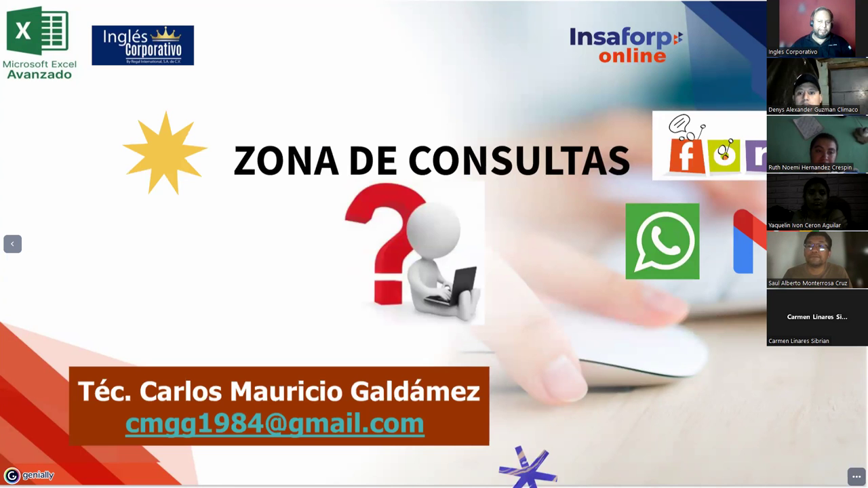
{"action": "key", "text": "Right"}
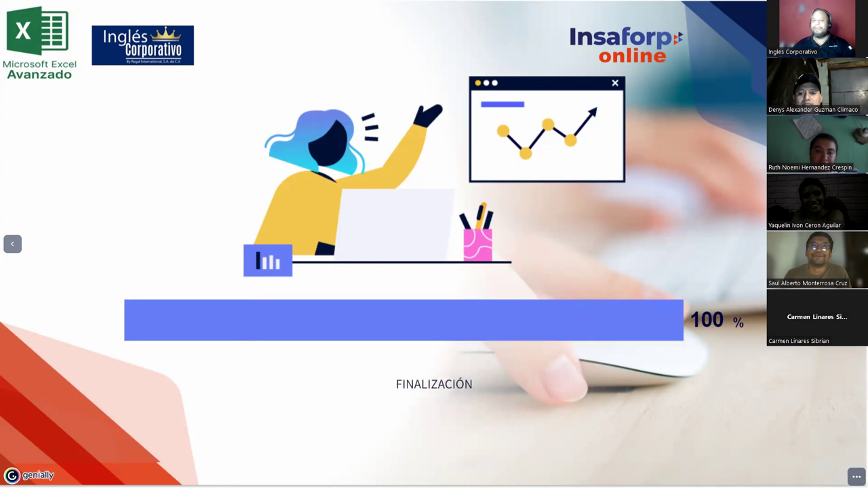
{"action": "key", "text": "Right"}
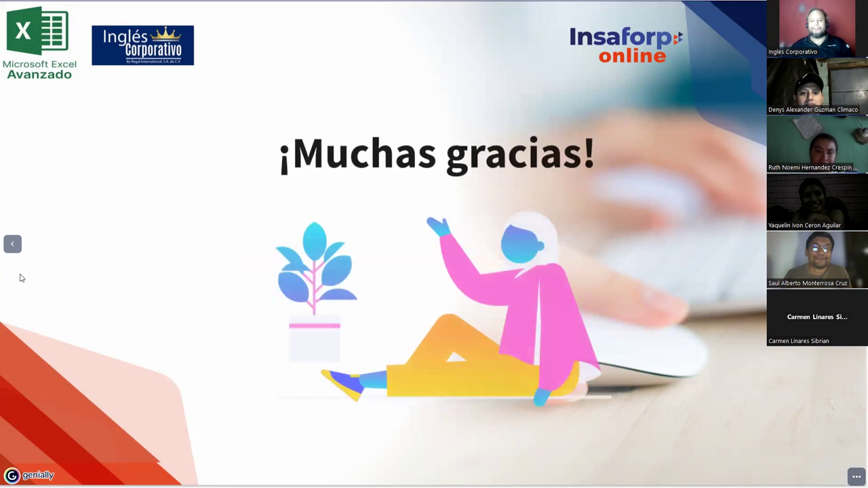